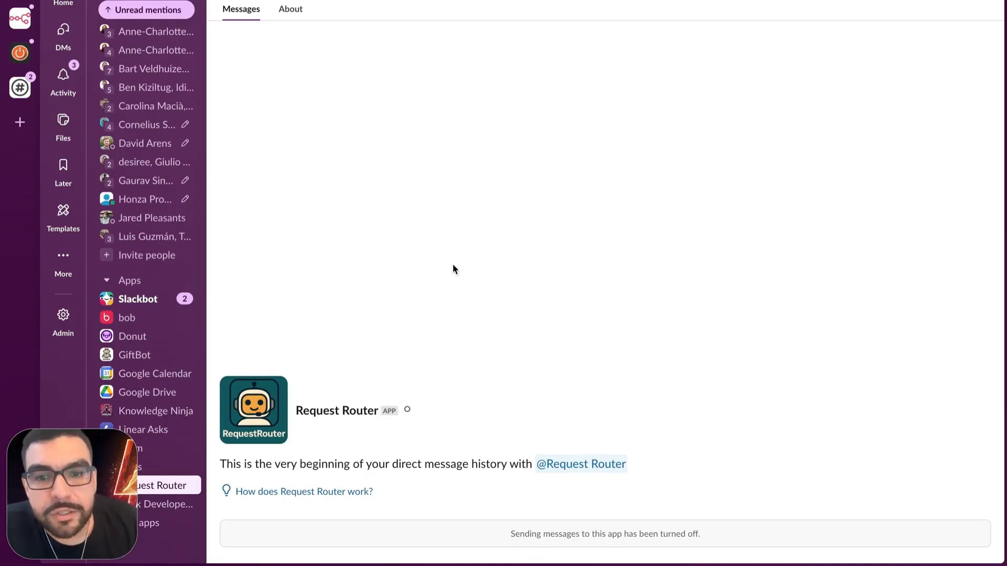
Check the executing workflow in n8n, and return to Slack to read the suggested reply to the new LinkedIn message
key("ctrl+Right")
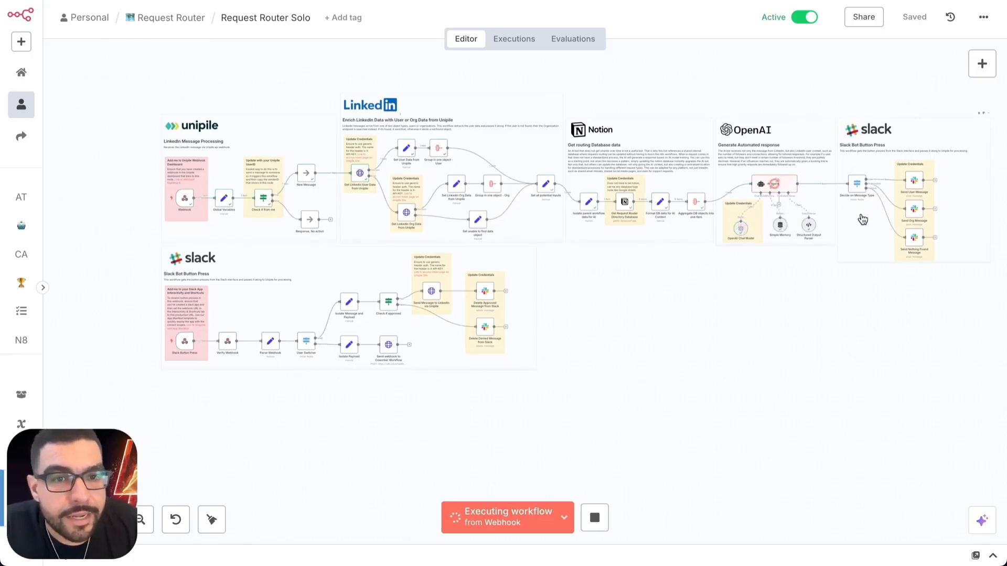
key("ctrl+Left")
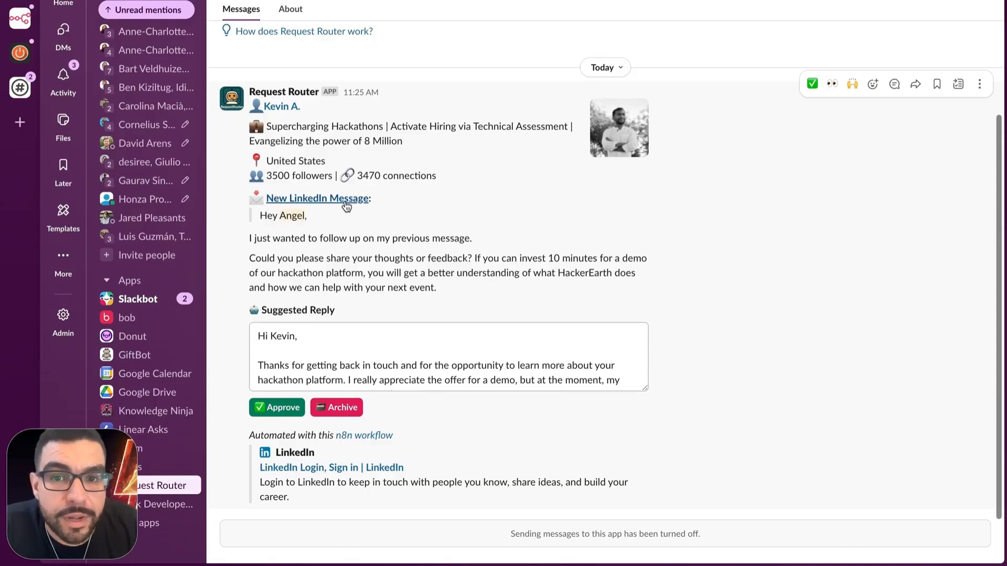
scroll(326, 348, "down", 4)
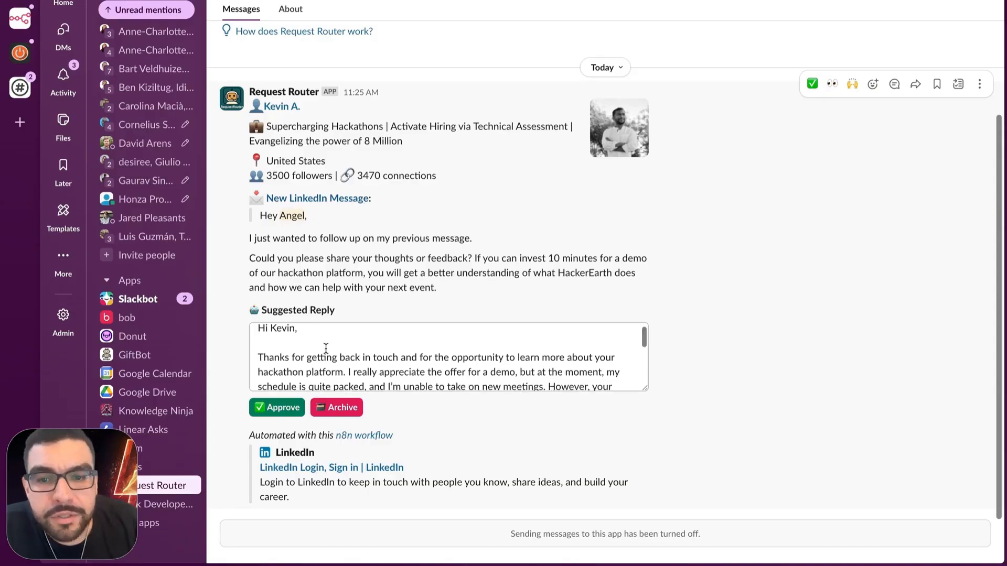
scroll(326, 349, "down", 2)
scroll(326, 348, "up", 10)
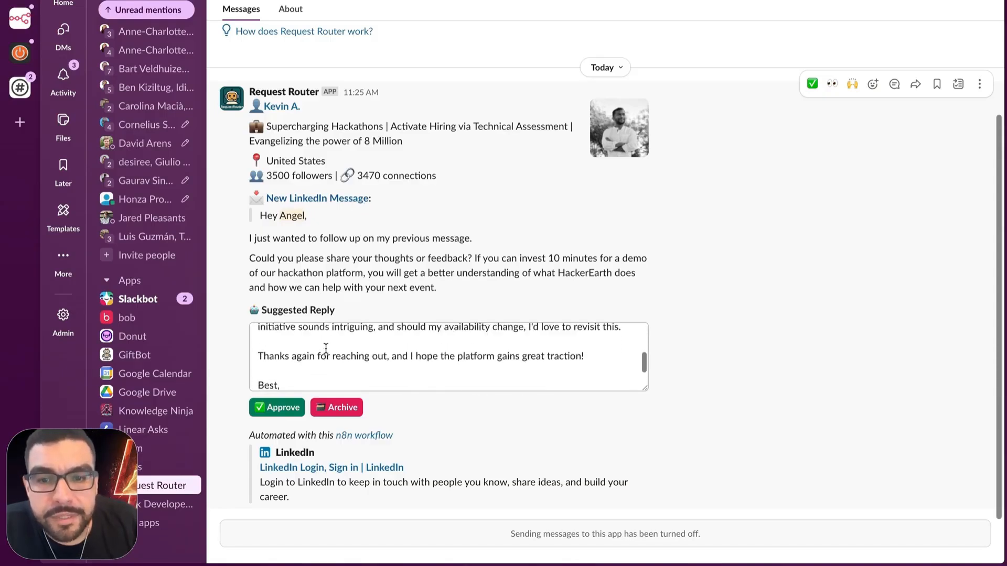
scroll(325, 348, "down", 5)
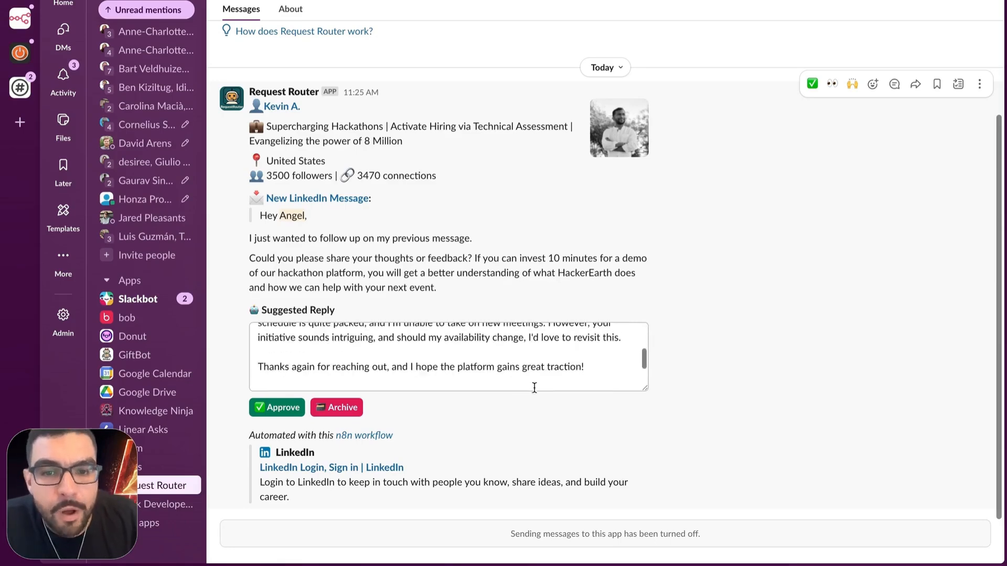
Try adding the line "Here is a change!" above the closing thanks in the suggested reply, and delete it again
left_click(581, 352)
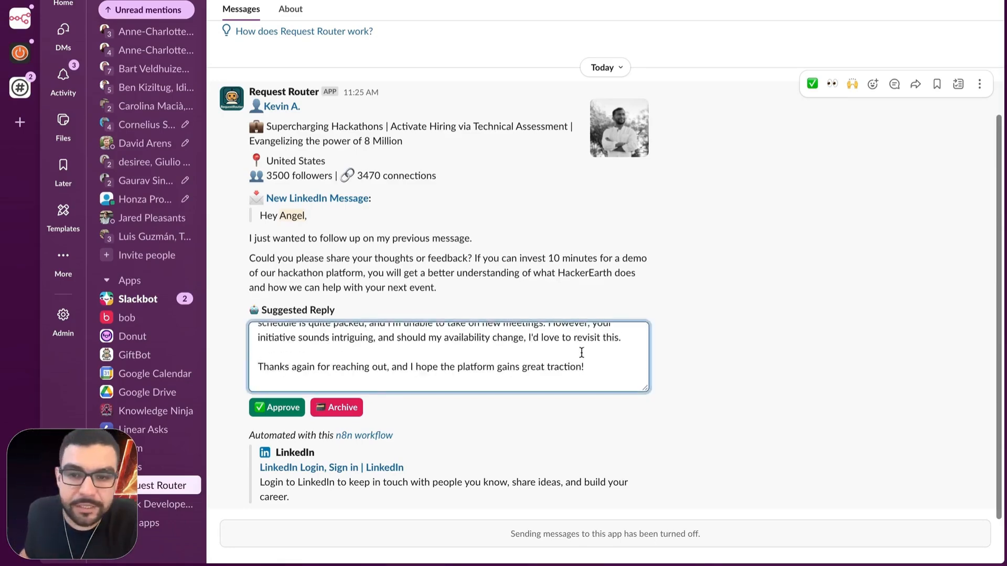
type("Here is a change!")
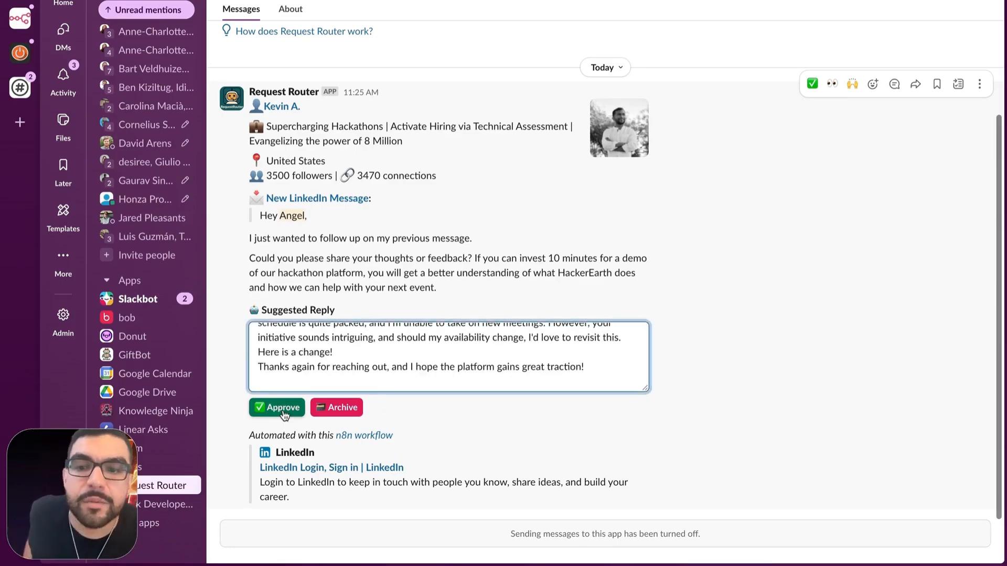
double_click(367, 365)
left_click(367, 365)
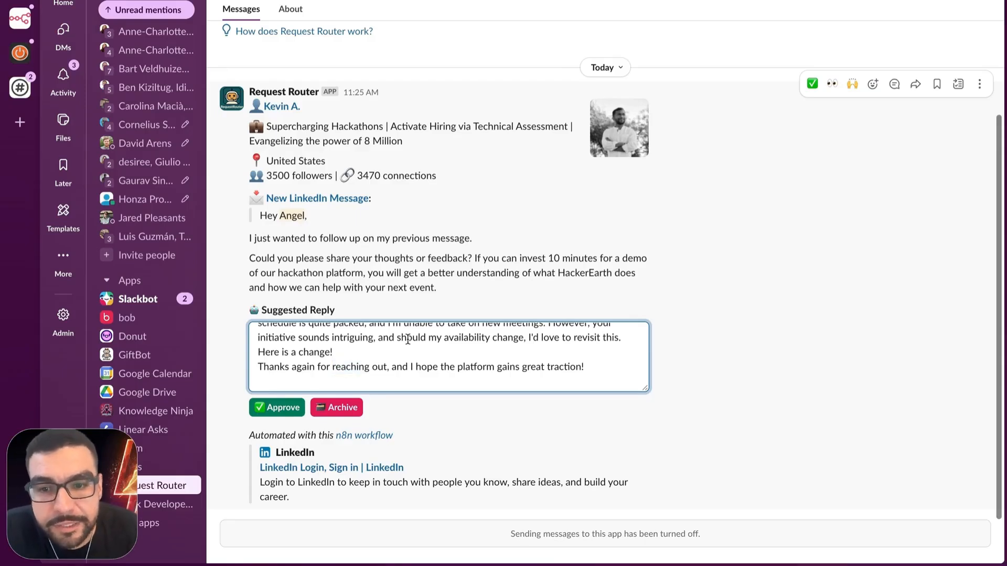
left_click_drag(407, 360, 258, 352)
key("BackSpace")
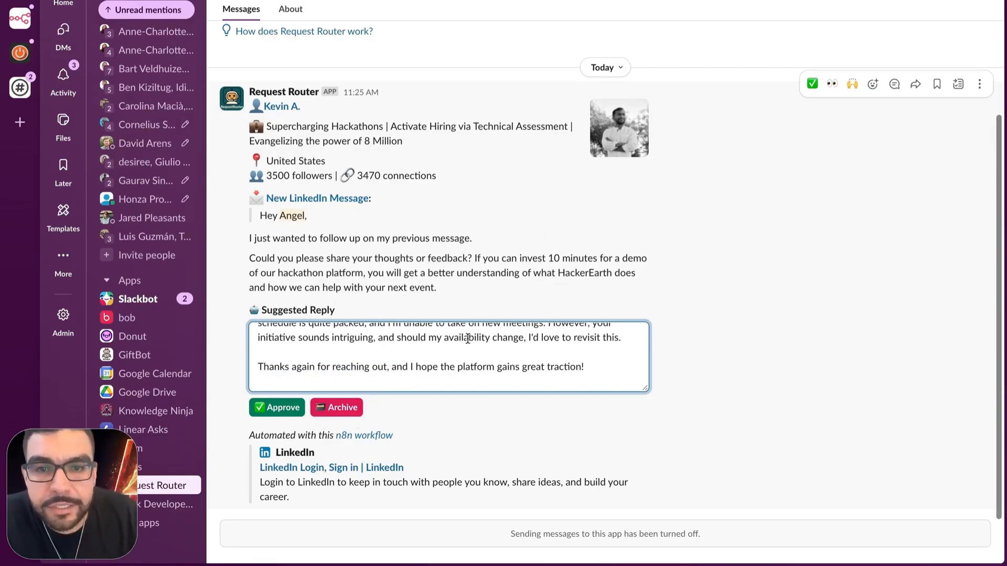
Switch to n8n and examine the Request Router Solo workflow from the Unipile section through to the Slack messages
left_click(348, 268)
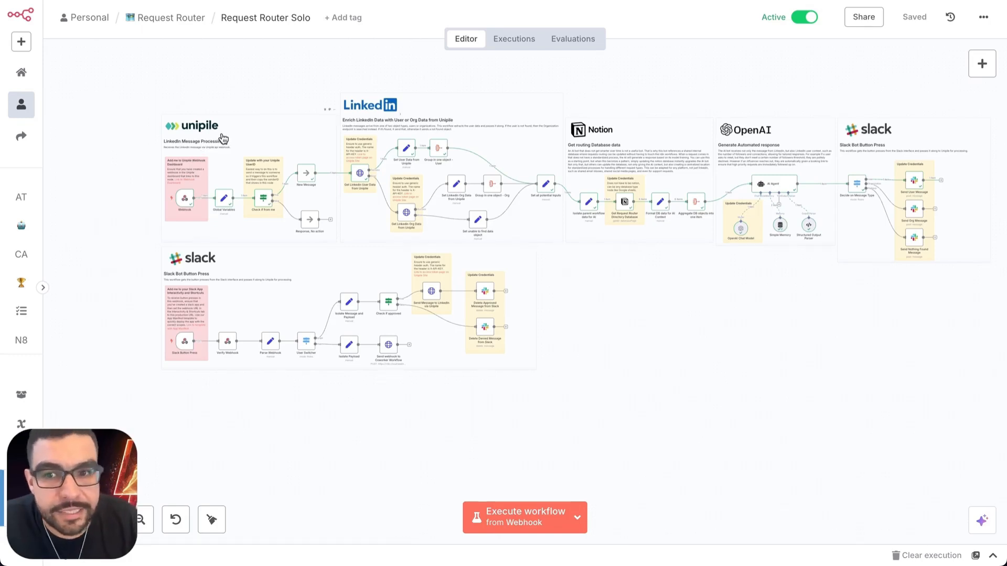
mouse_move(205, 202)
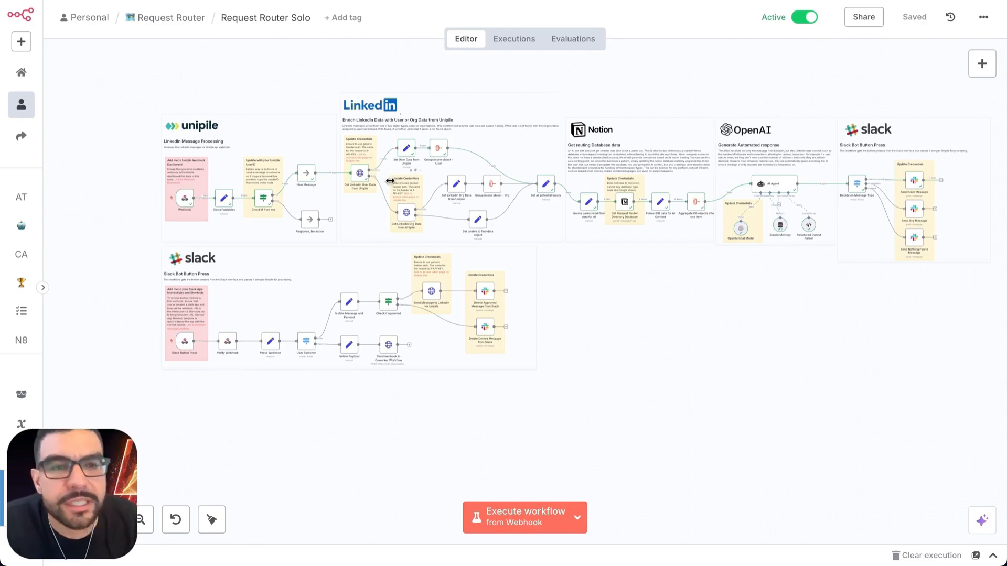
scroll(390, 181, "right", 5)
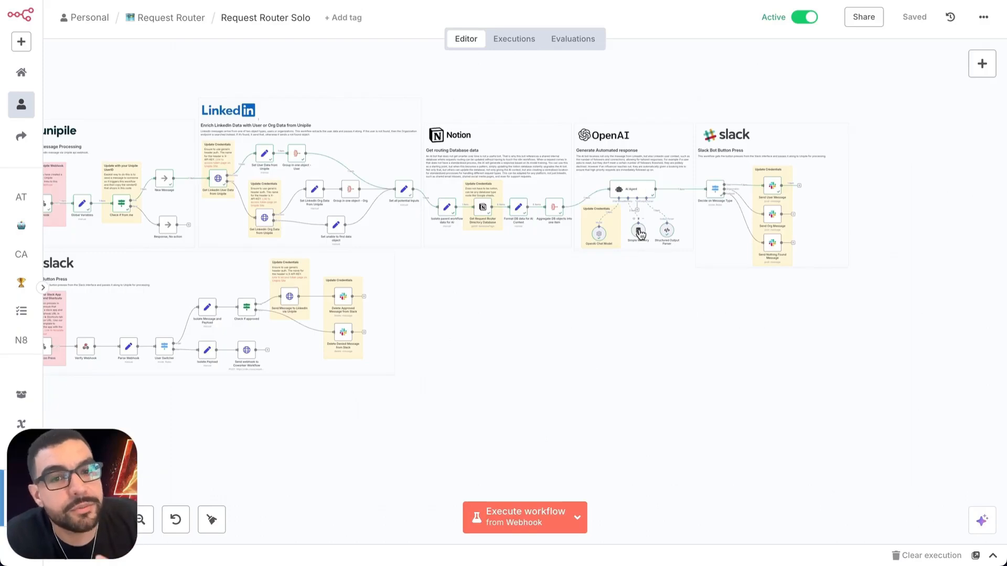
scroll(639, 233, "right", 1)
scroll(640, 233, "up", 1)
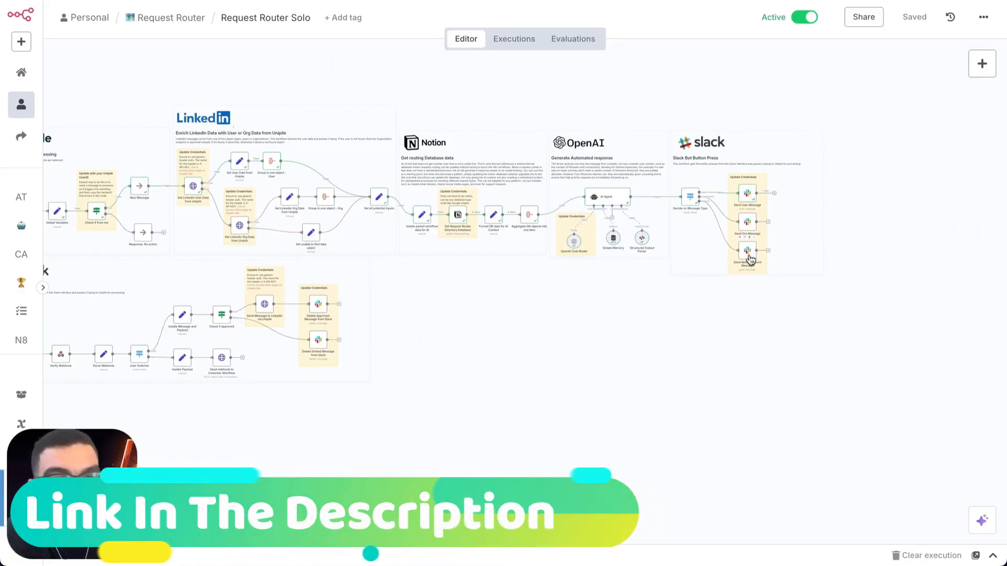
scroll(420, 204, "left", 3)
scroll(439, 203, "left", 3)
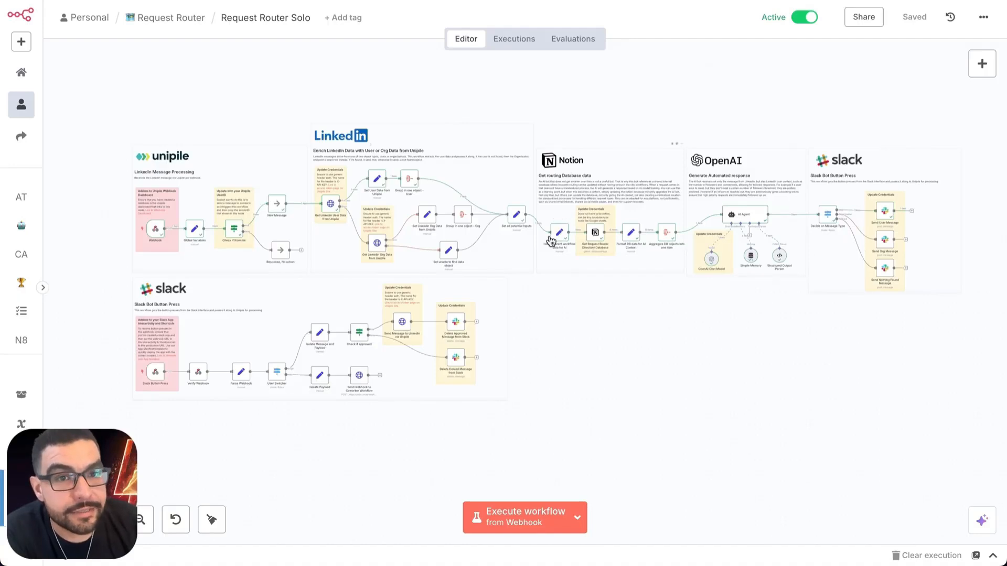
Open the Unipile webhook dashboard linked in the note above the Webhook node
scroll(195, 234, "up", 3)
scroll(195, 234, "up", 3)
scroll(194, 234, "left", 4)
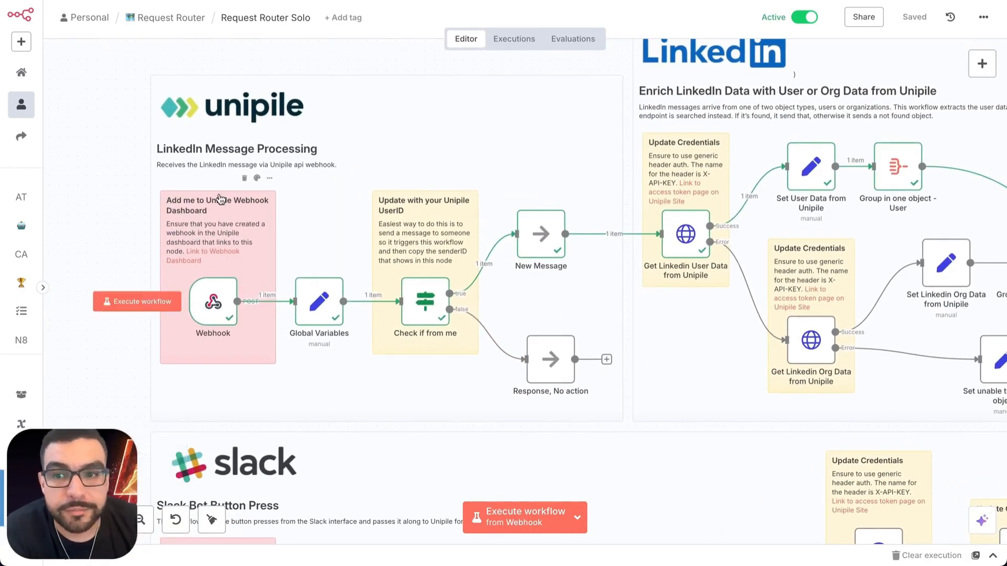
left_click(215, 254)
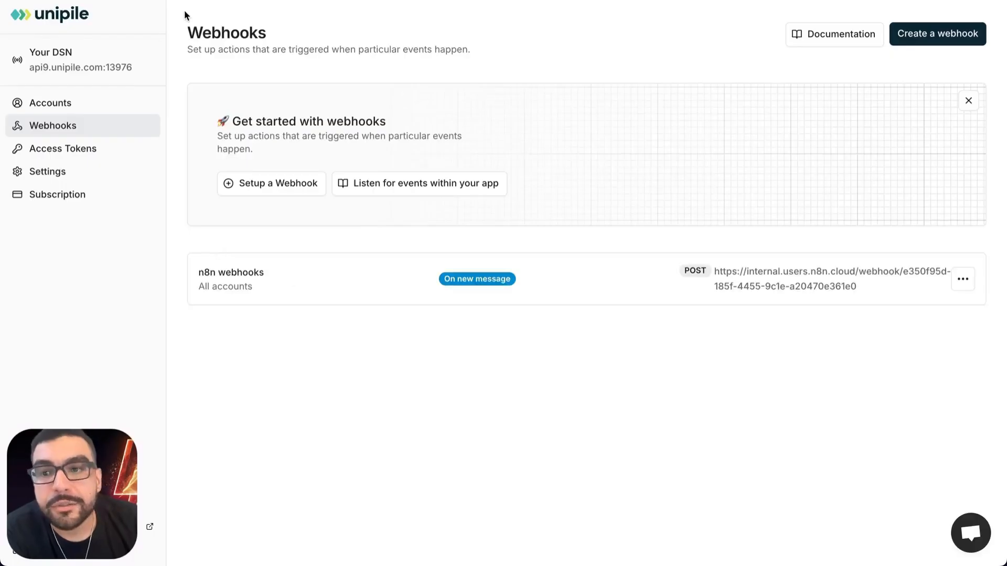
Start a new Unipile webhook named "n8n webhook" with Messaging as its data source
left_click(267, 194)
left_click(366, 181)
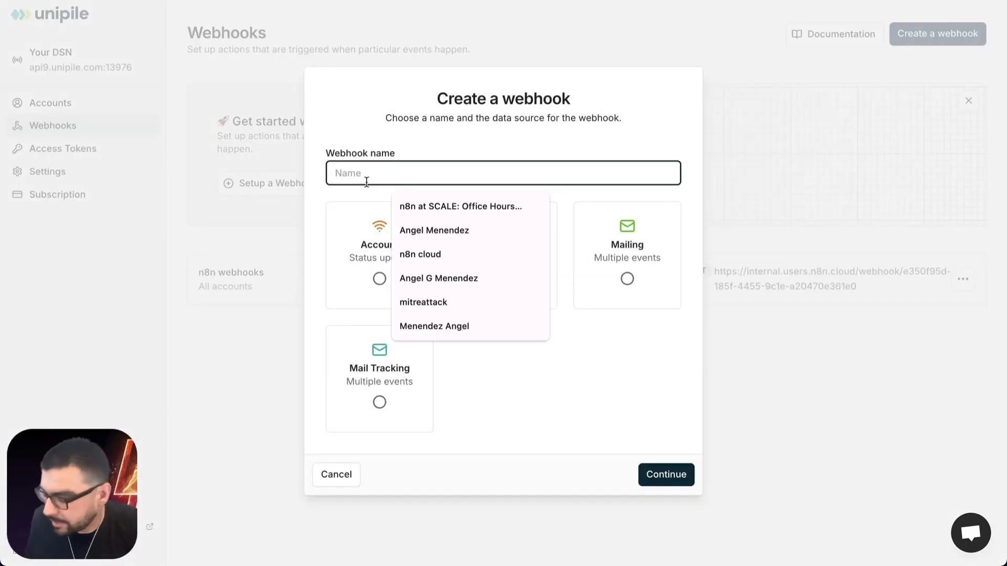
type("n8n webhook")
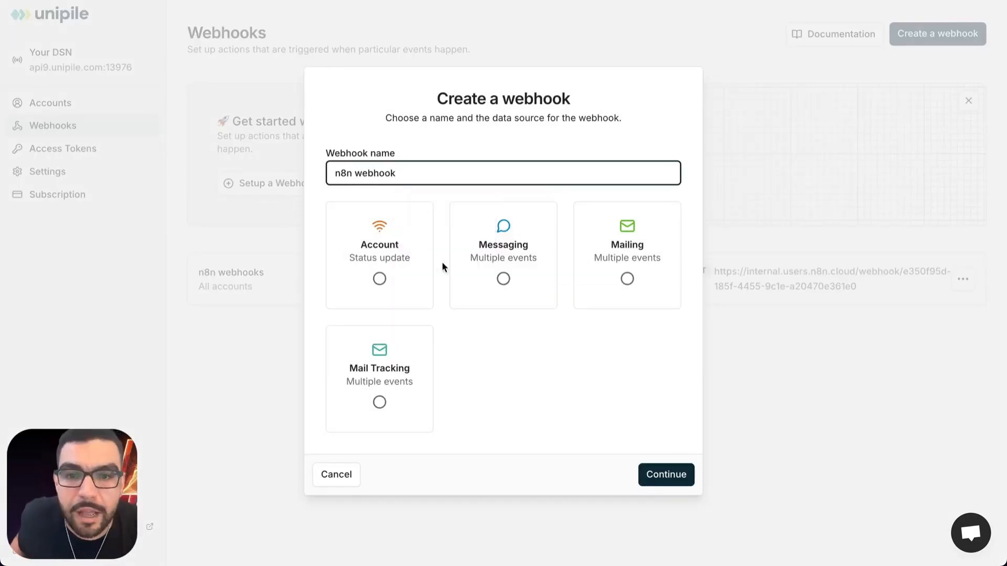
left_click(504, 274)
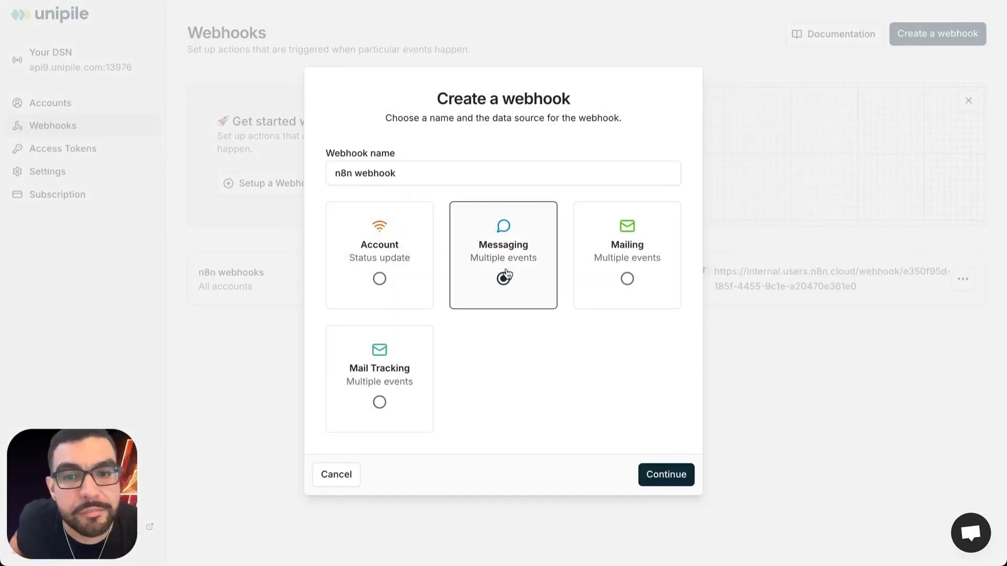
left_click(666, 474)
Set the webhook to trigger on new messages for all accounts, and proceed to the callback request
left_click(664, 237)
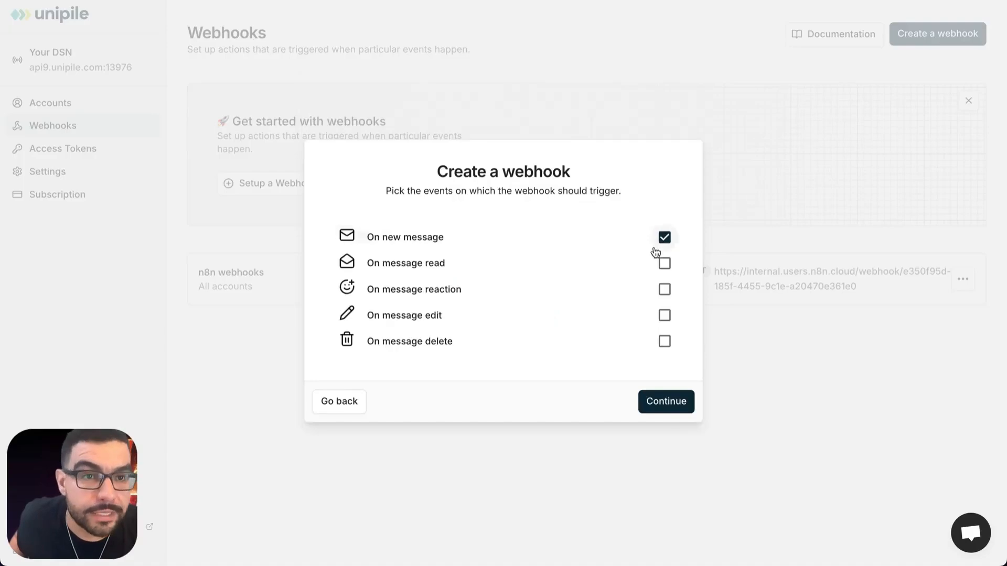
left_click(673, 411)
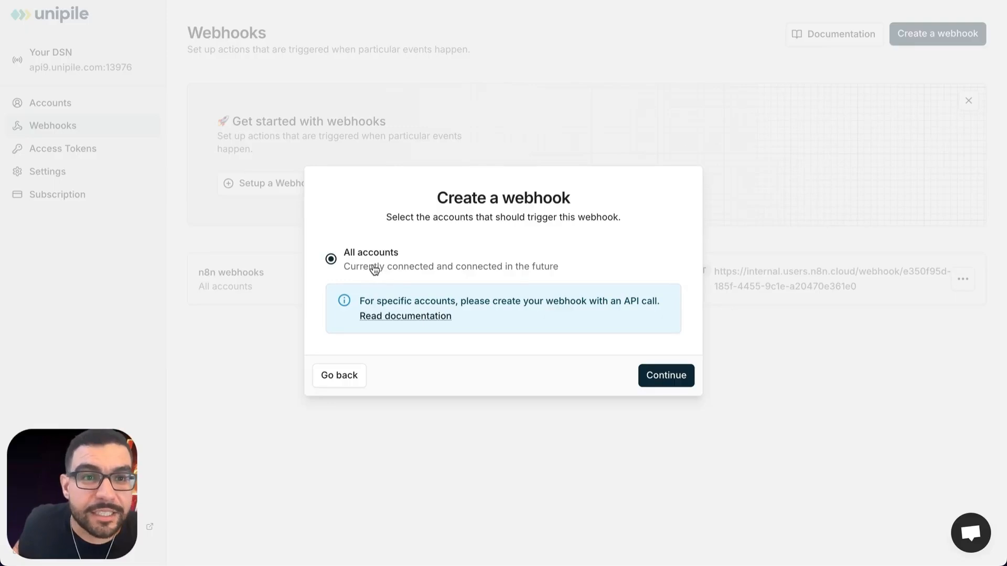
key("Return")
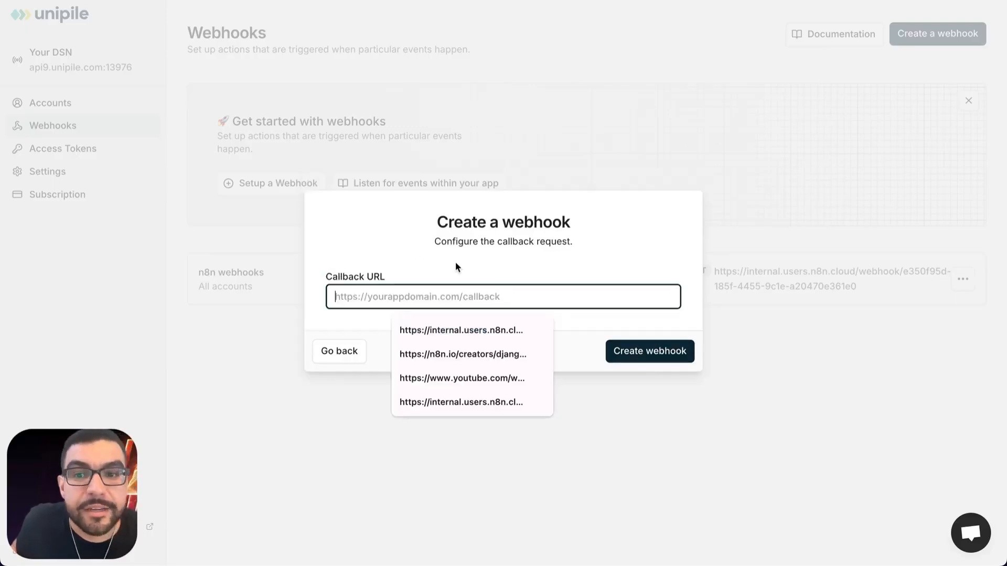
Show the Webhook node's production URL in n8n, and return to the empty callback URL field in Unipile
key("ctrl+Tab")
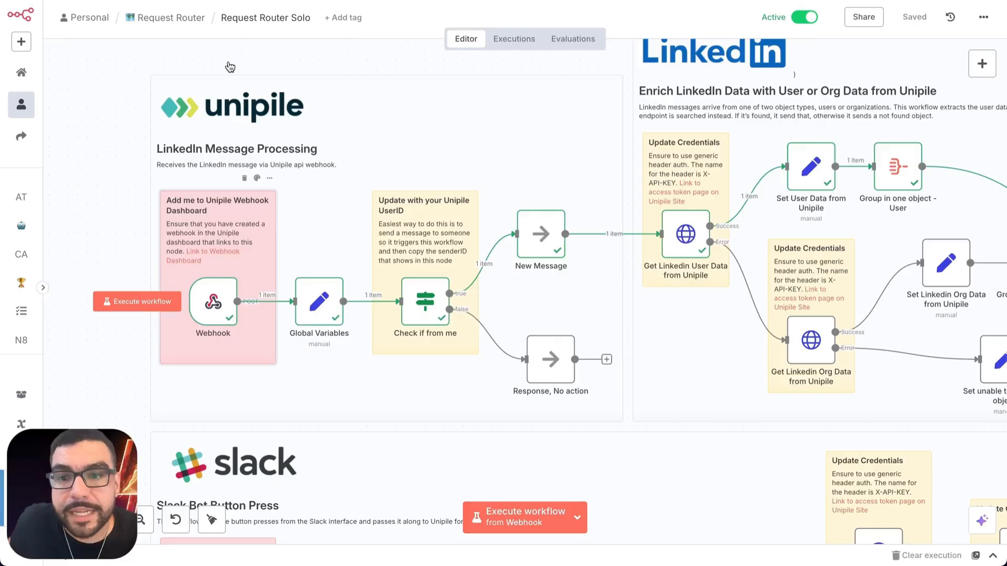
double_click(221, 302)
left_click(341, 108)
key("ctrl+Tab")
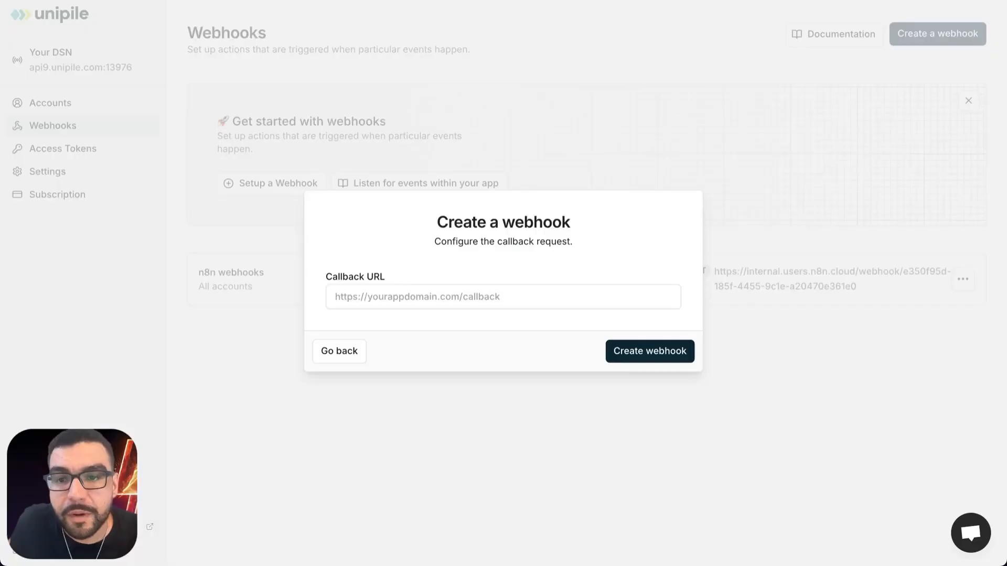
left_click(395, 294)
Back out of the new webhook in Unipile without creating it, and close the Webhook node's settings in n8n
left_click(337, 359)
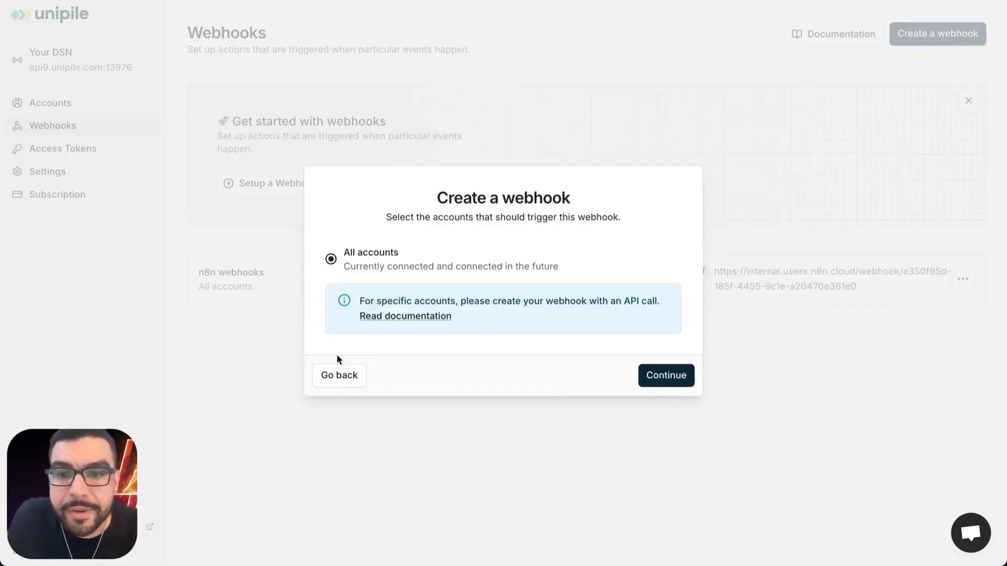
left_click(340, 389)
left_click(339, 407)
left_click(340, 473)
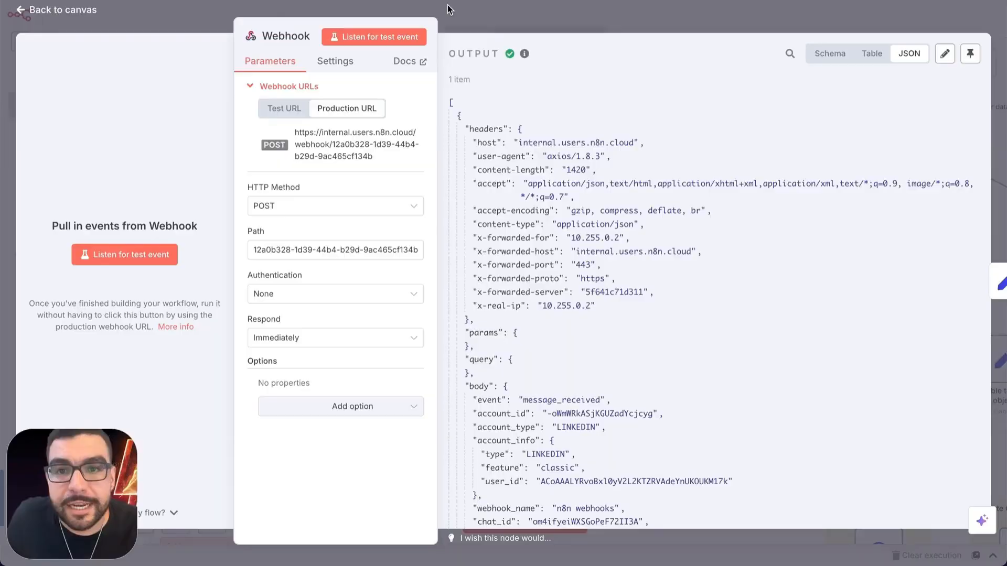
left_click(448, 9)
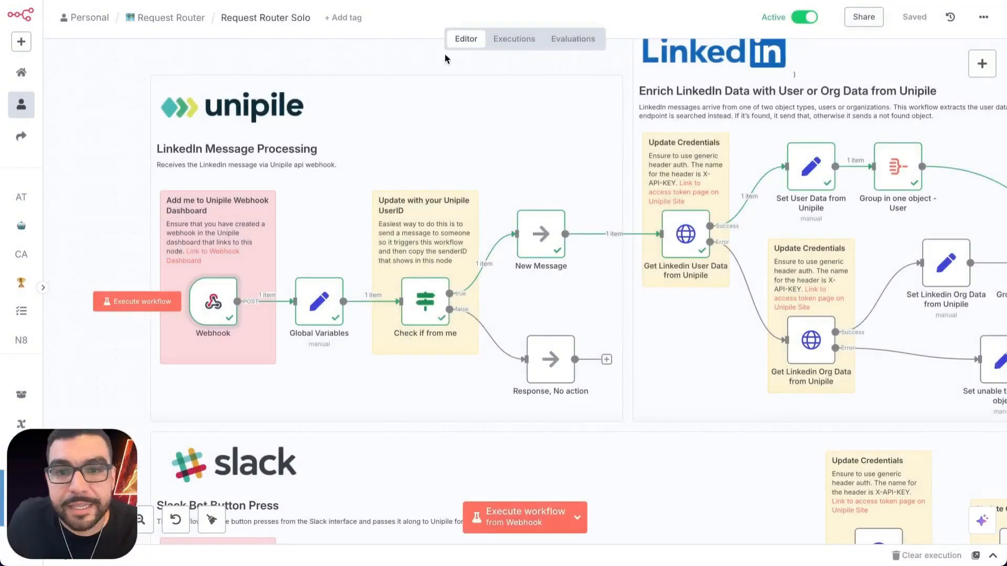
Inspect the user ID compared in the first condition of the "Check if from me" node, and close the node
double_click(416, 294)
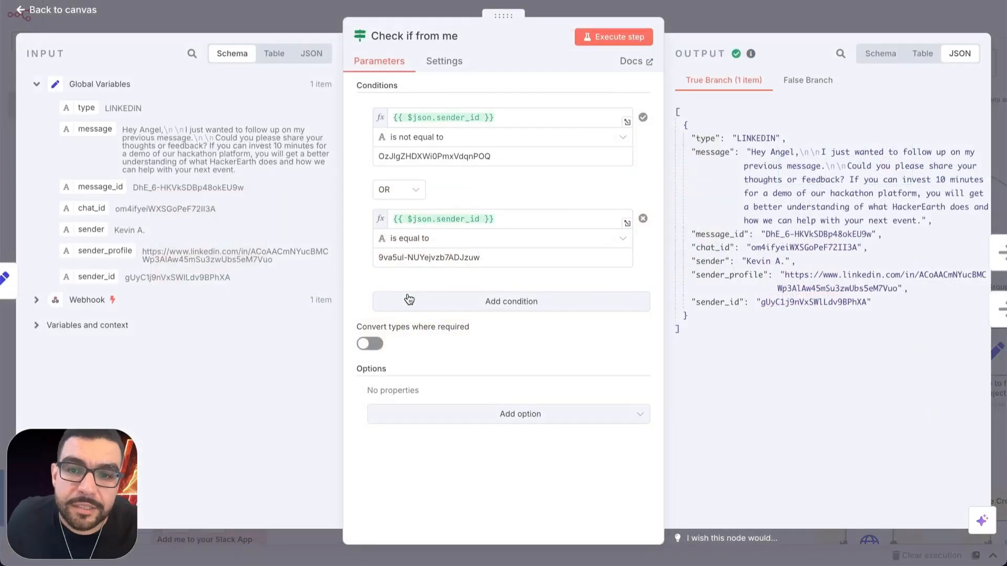
double_click(467, 148)
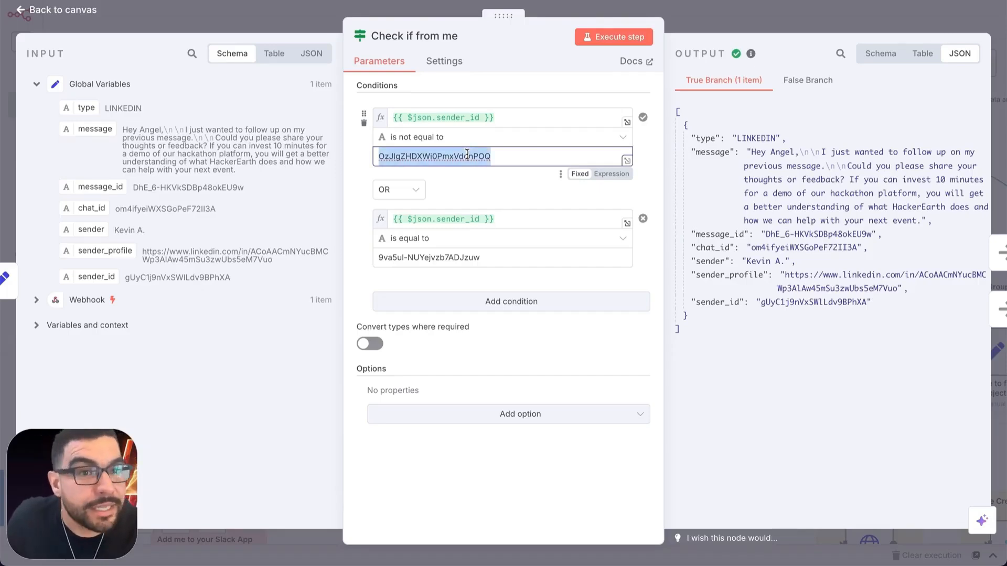
left_click(467, 155)
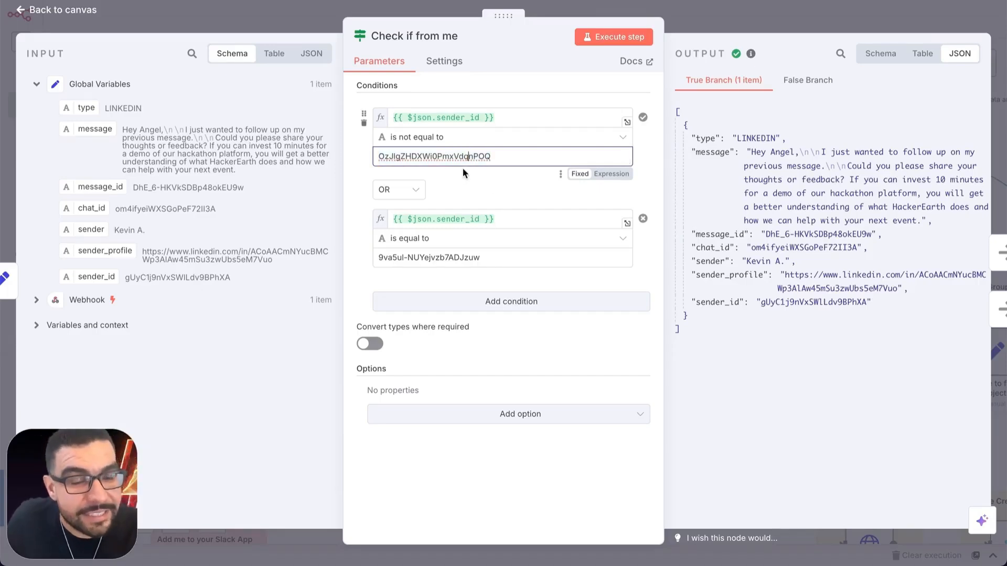
left_click(675, 18)
Reopen the "Check if from me" node and select the evaluated result of the first condition's sender_id expression
scroll(813, 272, "right", 10)
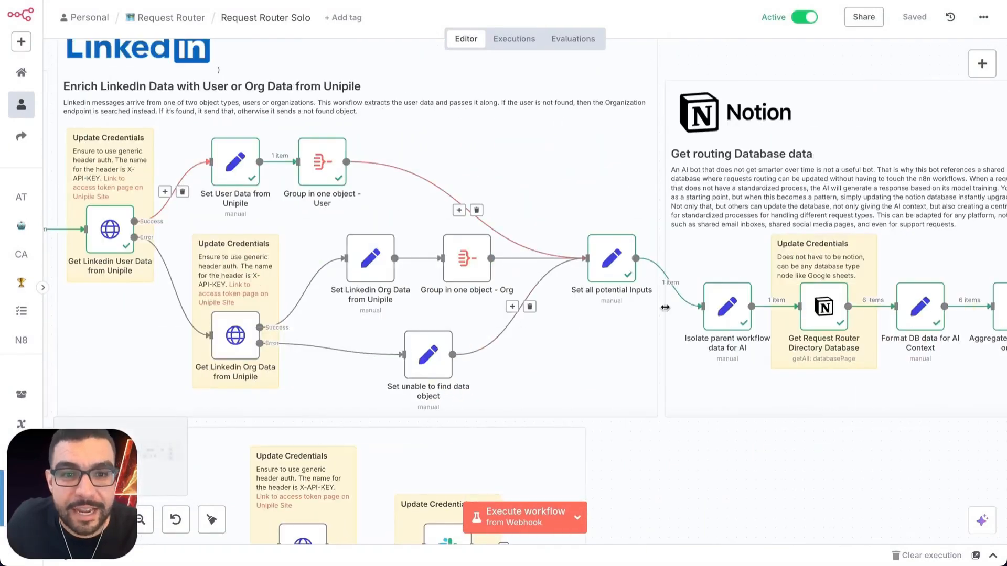
scroll(813, 272, "right", 8)
scroll(860, 234, "left", 8)
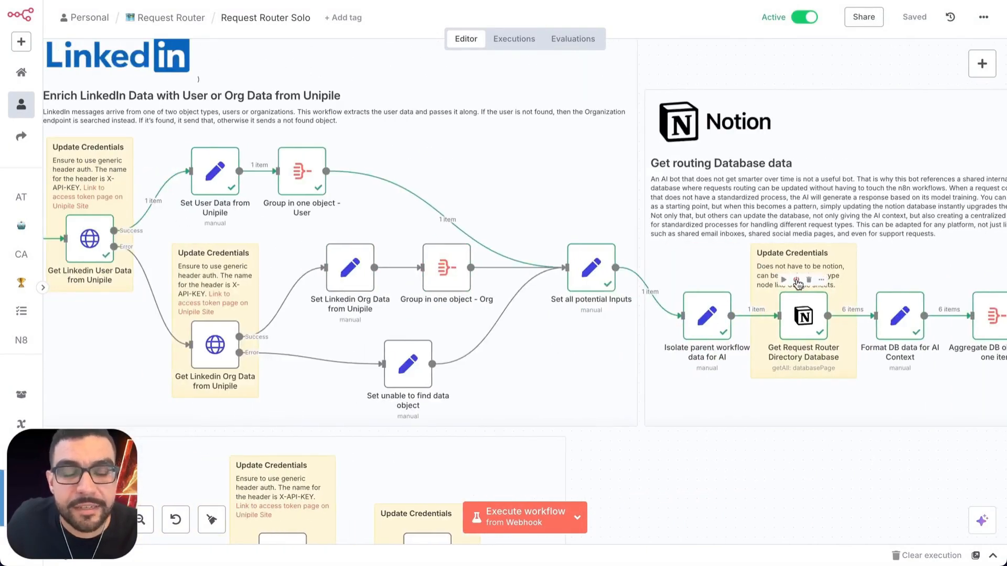
scroll(797, 285, "left", 10)
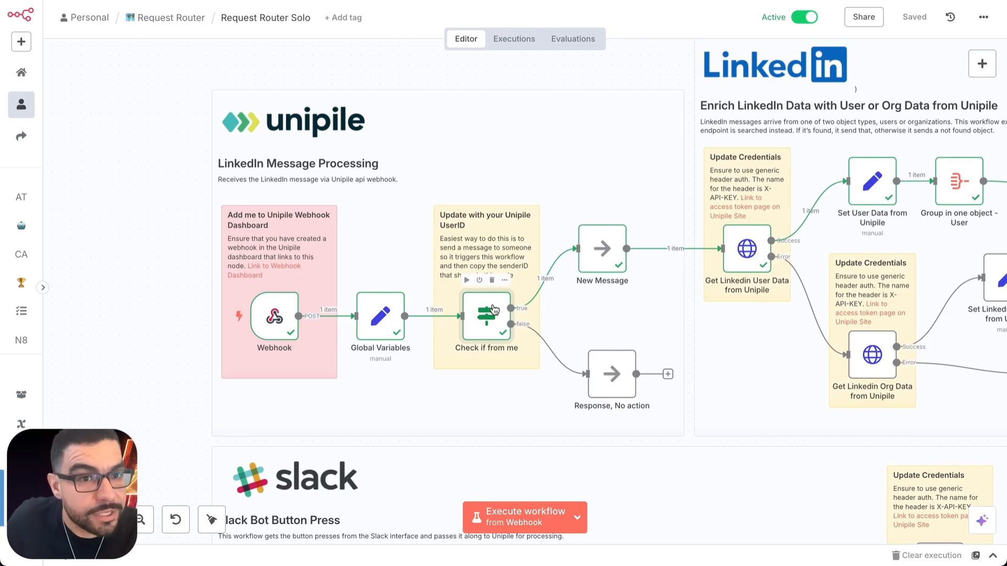
double_click(493, 309)
left_click(456, 117)
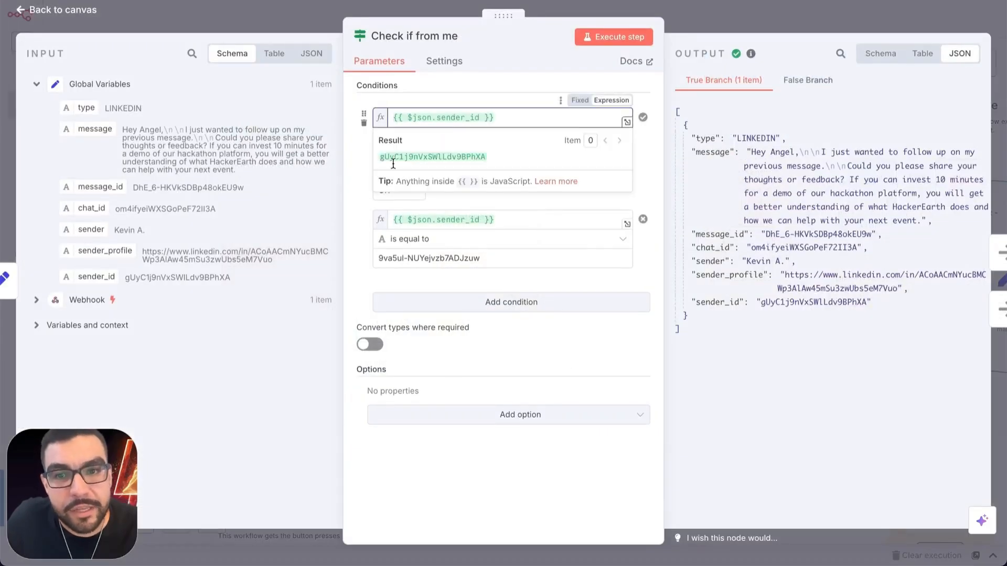
double_click(460, 156)
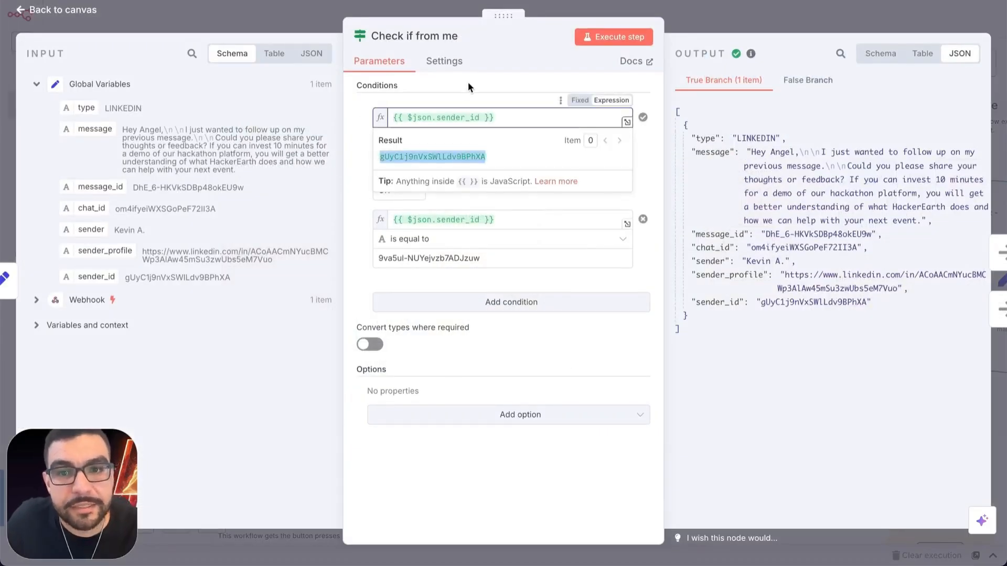
Inspect the user IDs that both conditions of the "Check if from me" node compare with sender_id, and close the node
left_click(468, 87)
double_click(457, 156)
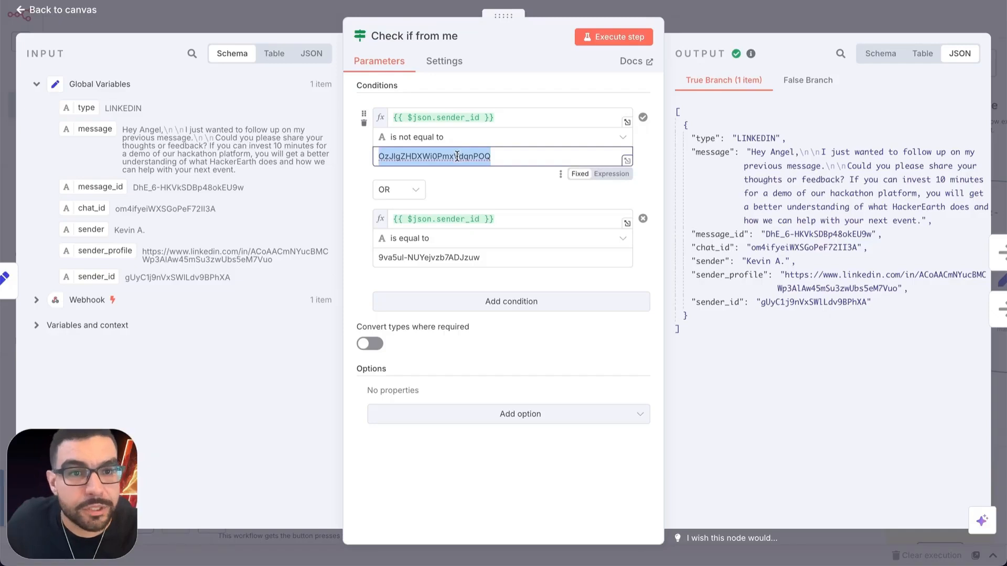
left_click(465, 95)
left_click(445, 257)
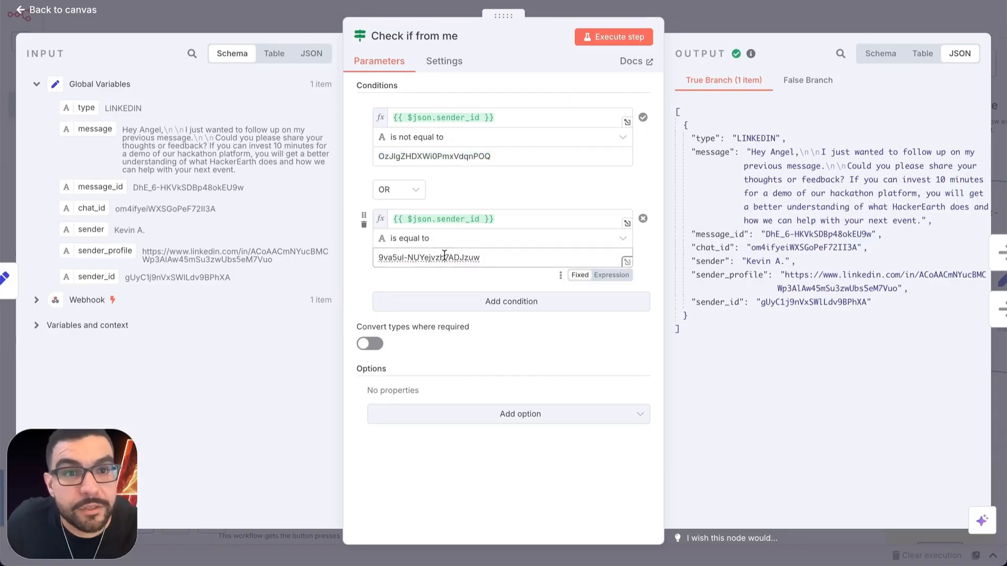
double_click(445, 257)
left_click(462, 183)
triple_click(435, 258)
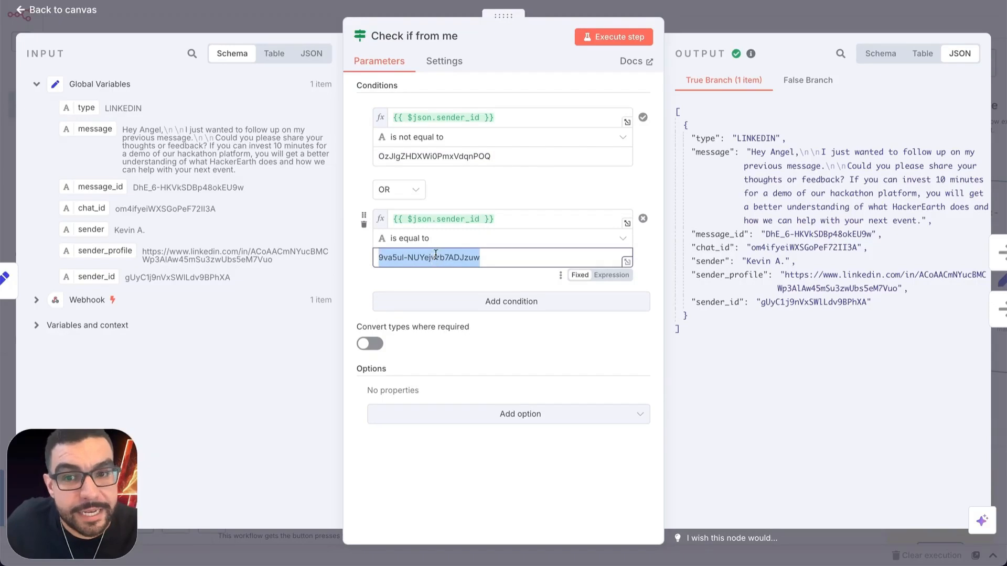
left_click(471, 185)
mouse_move(364, 229)
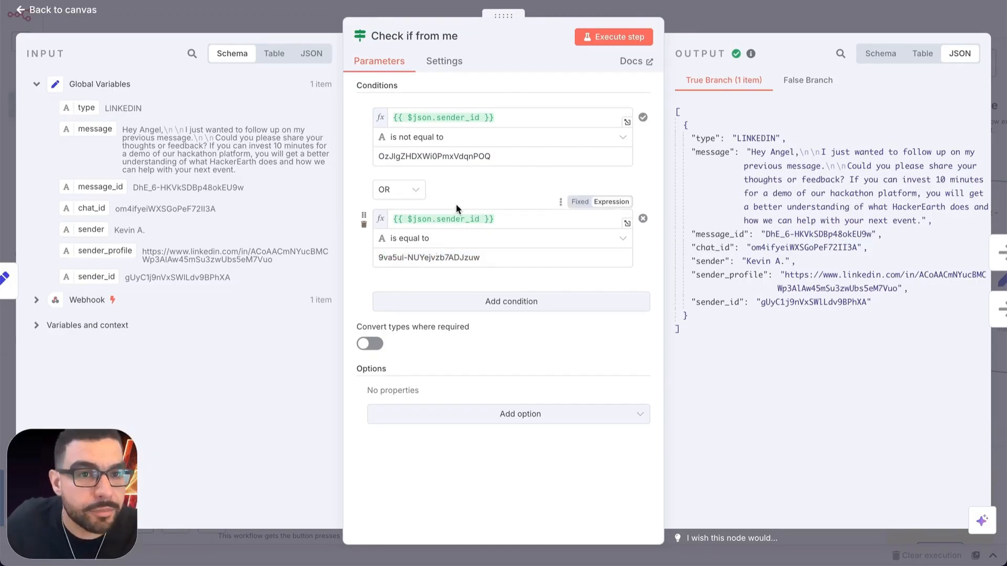
key("Escape")
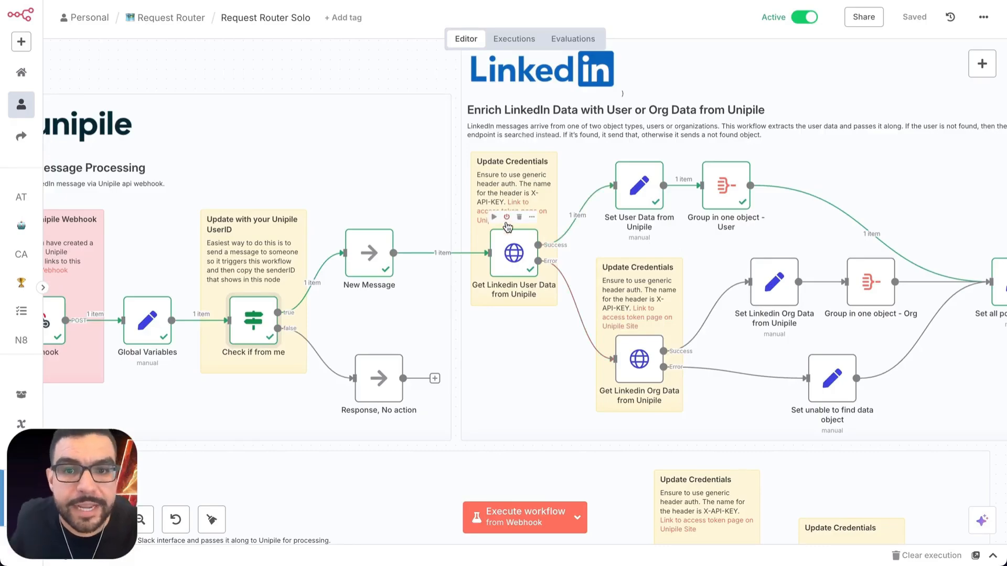
Open Unipile's access tokens page from the LinkedIn credentials note, and start a token with the Messaging, Accounts and Webhooks scopes
left_click(516, 204)
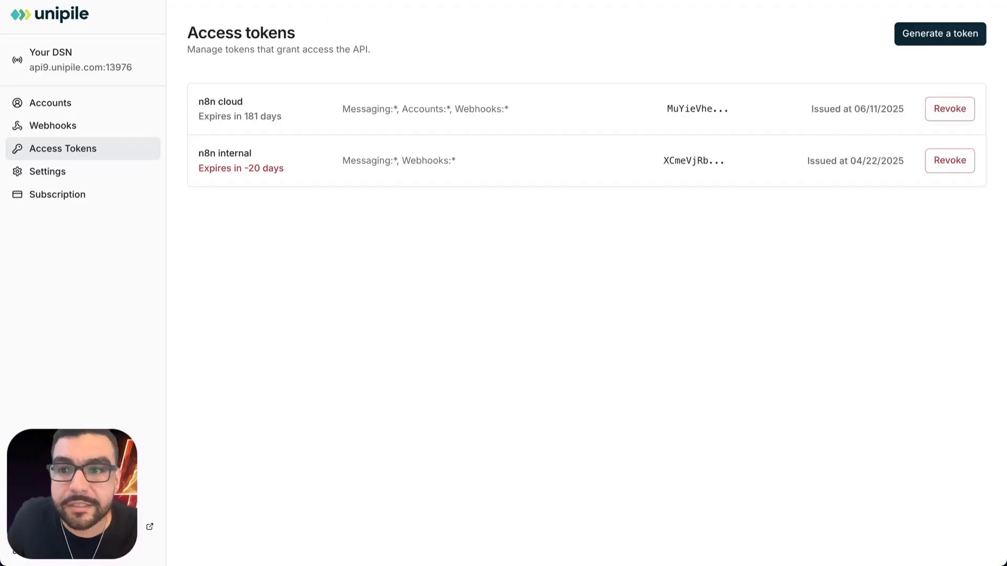
left_click(966, 35)
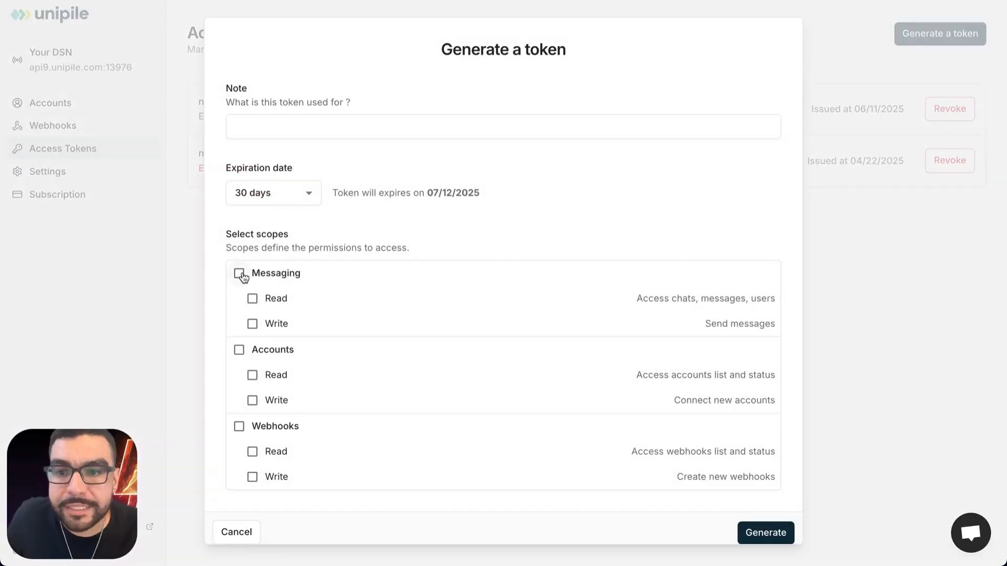
left_click(239, 349)
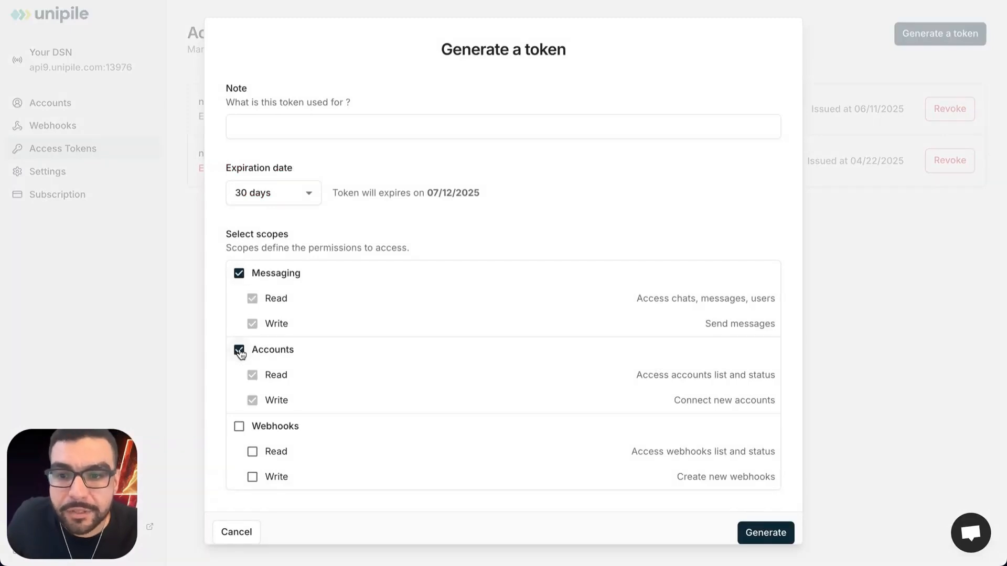
left_click(240, 427)
Enter "n8n creds" as the token's note and generate the token
left_click(309, 134)
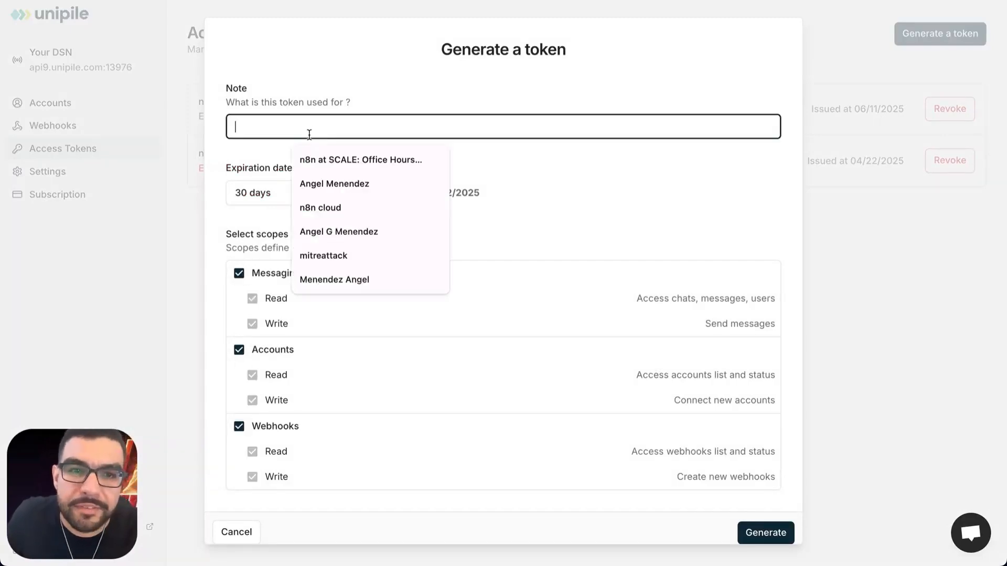
left_click(321, 93)
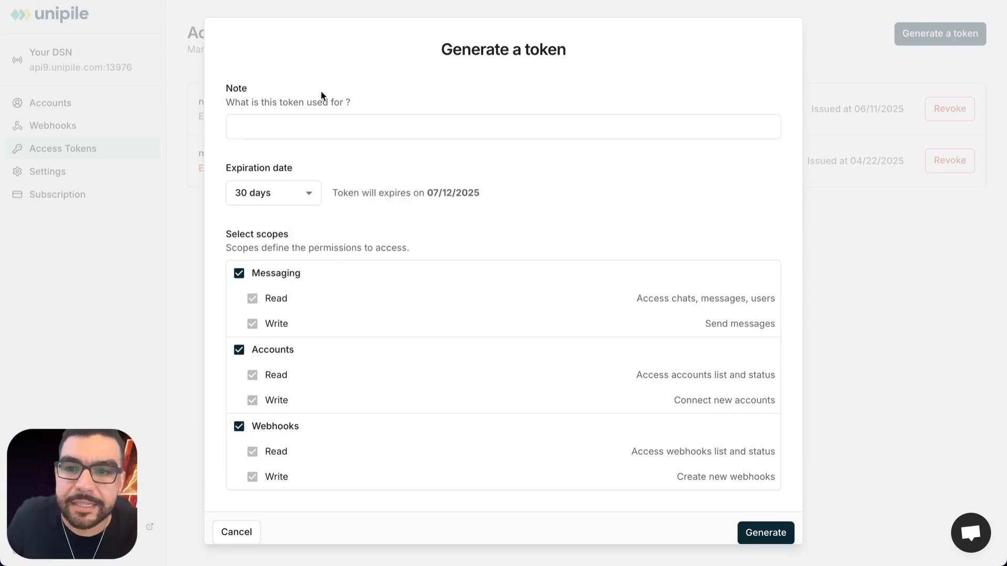
left_click(296, 119)
type("n8n creds")
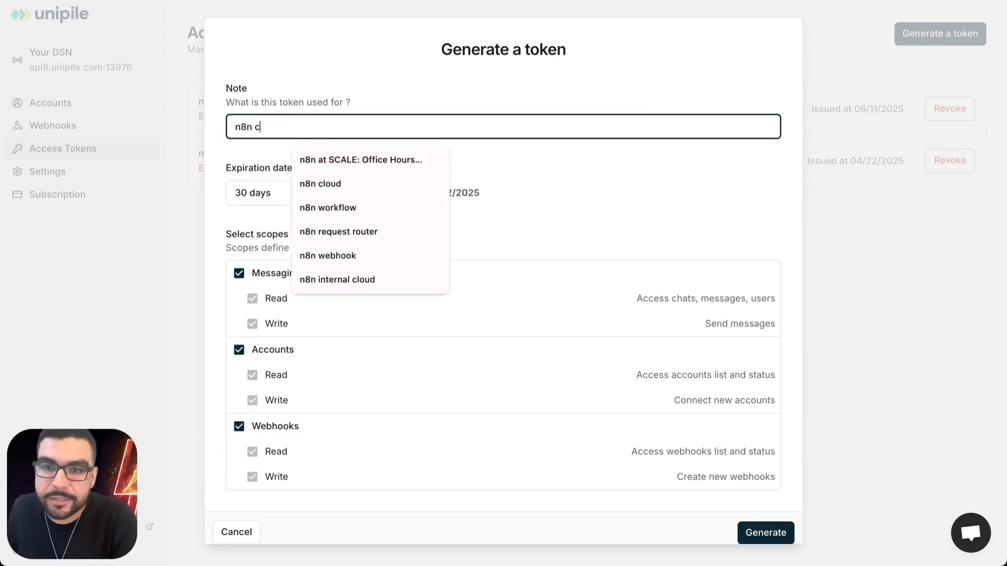
left_click(511, 361)
left_click(752, 531)
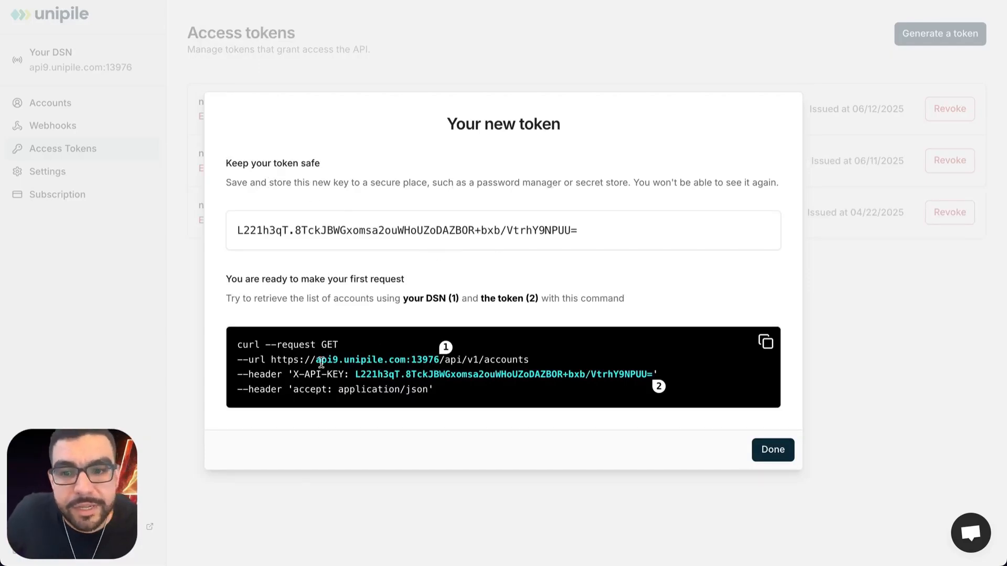
Locate the DSN in Unipile's sample request and the matching address in the URL of n8n's "Get Linkedin User Data from Unipile" node
left_click_drag(318, 362, 411, 362)
left_click(408, 362)
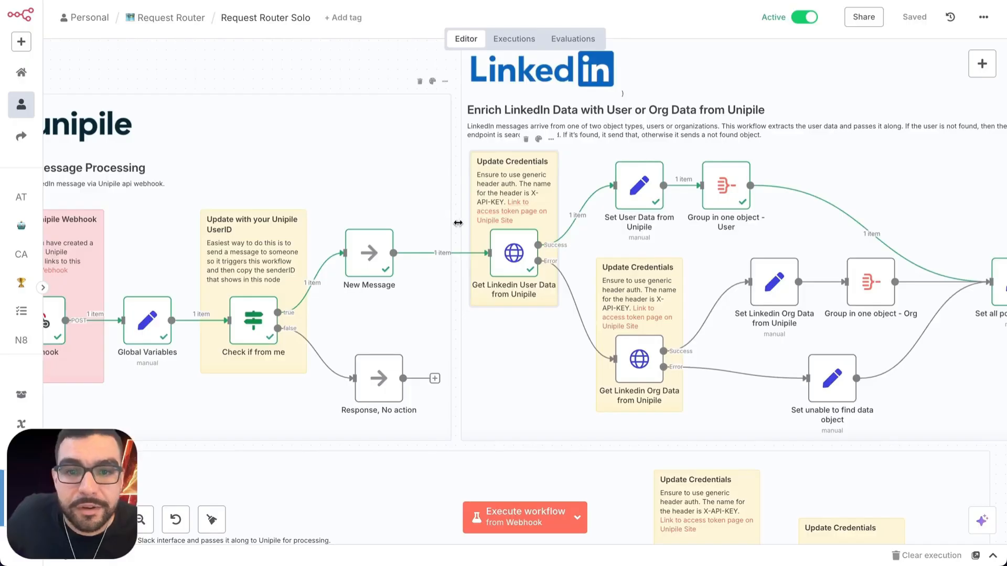
double_click(515, 253)
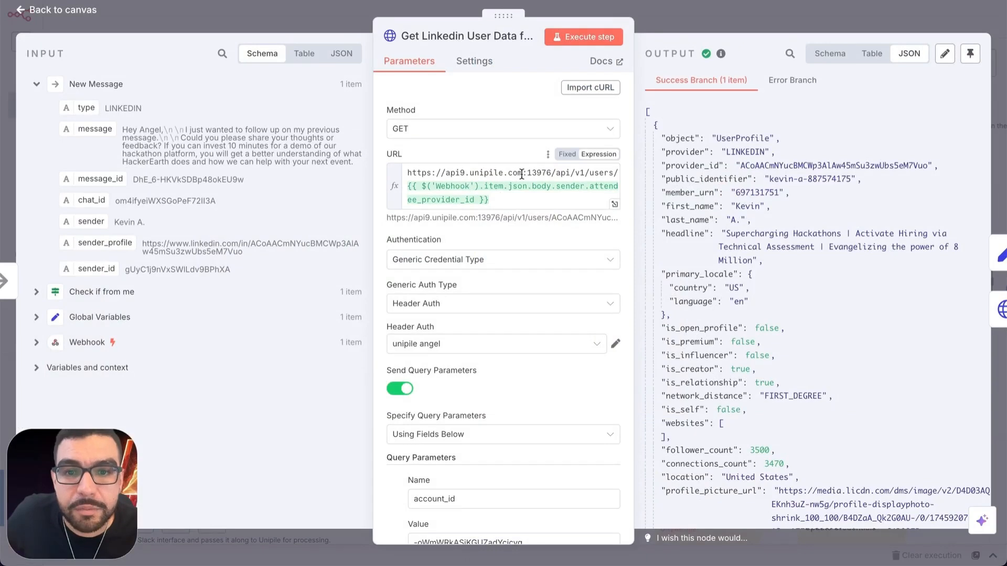
left_click_drag(550, 173, 422, 169)
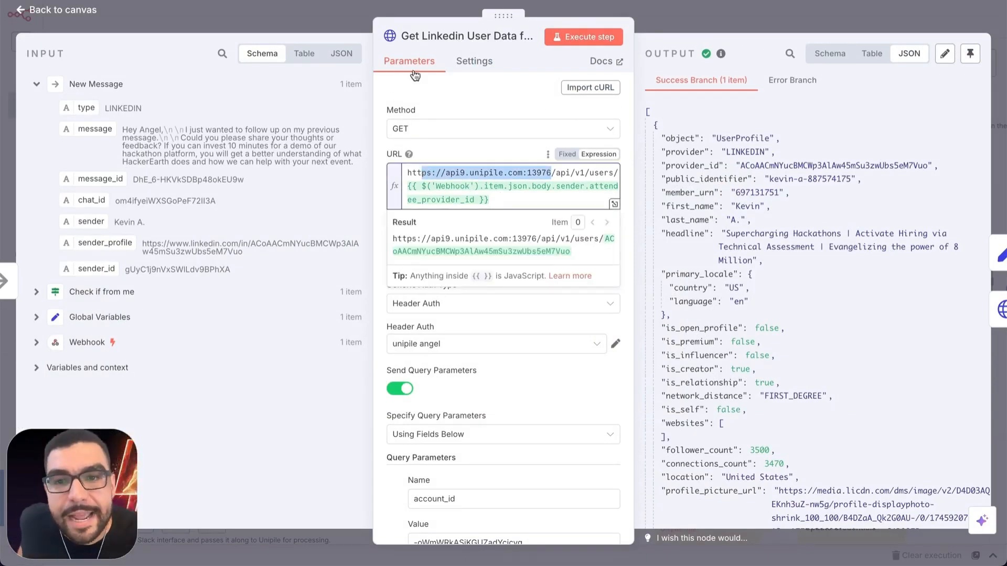
left_click(443, 140)
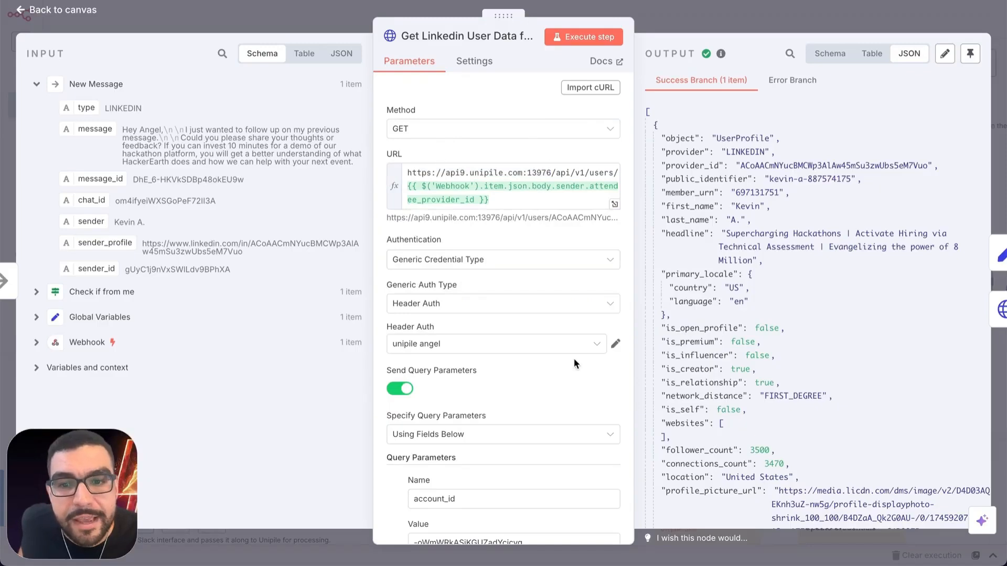
Examine the header name and value fields of the node's Header Auth credential against Unipile's new token, and close the credential
left_click(614, 346)
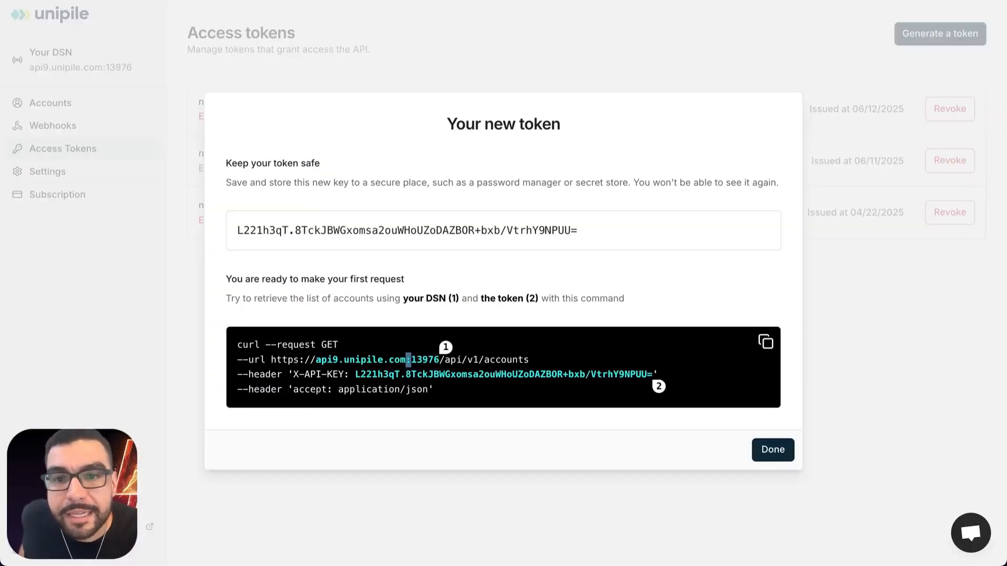
left_click(405, 235)
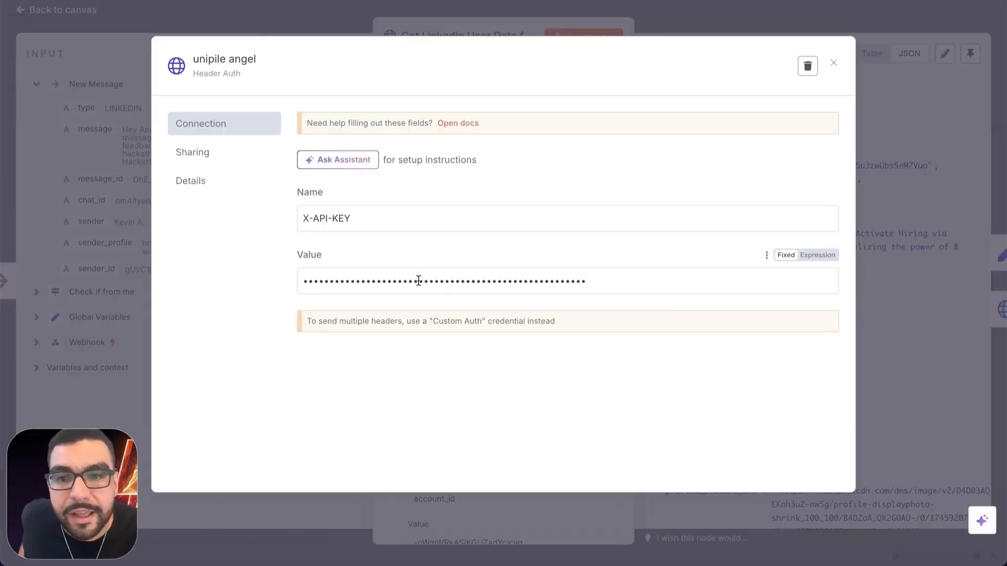
left_click_drag(362, 220, 278, 222)
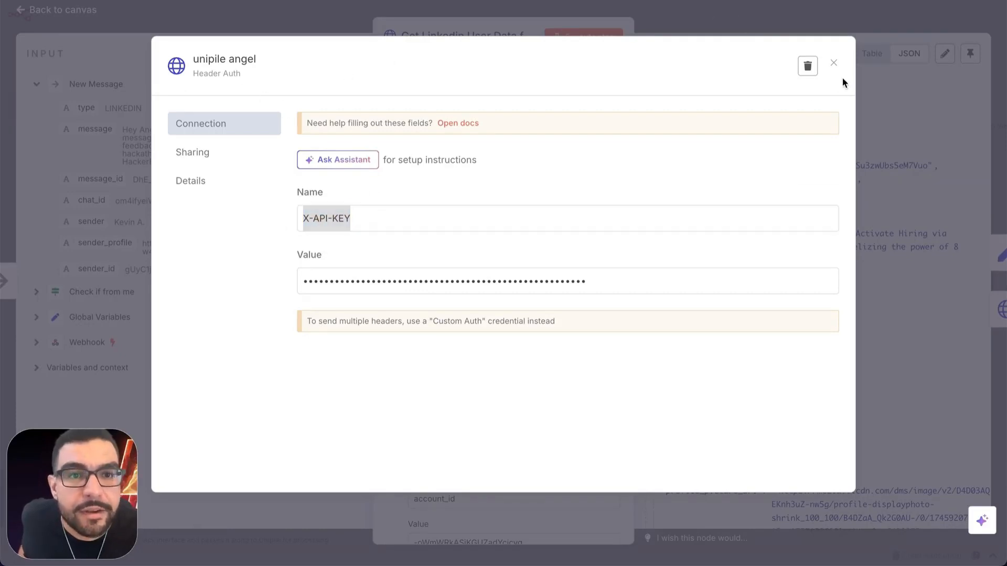
left_click(834, 62)
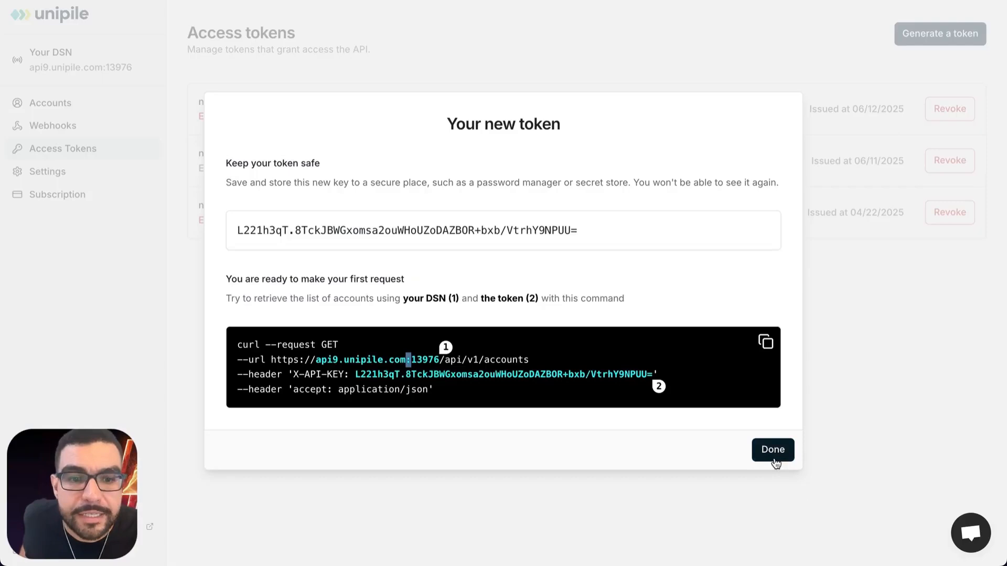
Dismiss the new token's details in Unipile and revoke the "n8n creds" token
left_click(771, 451)
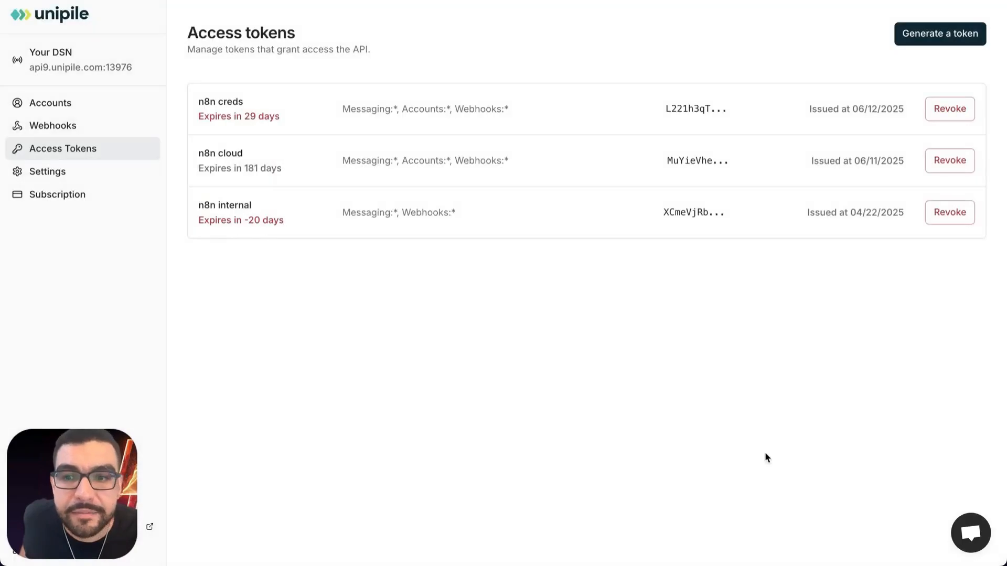
left_click(951, 111)
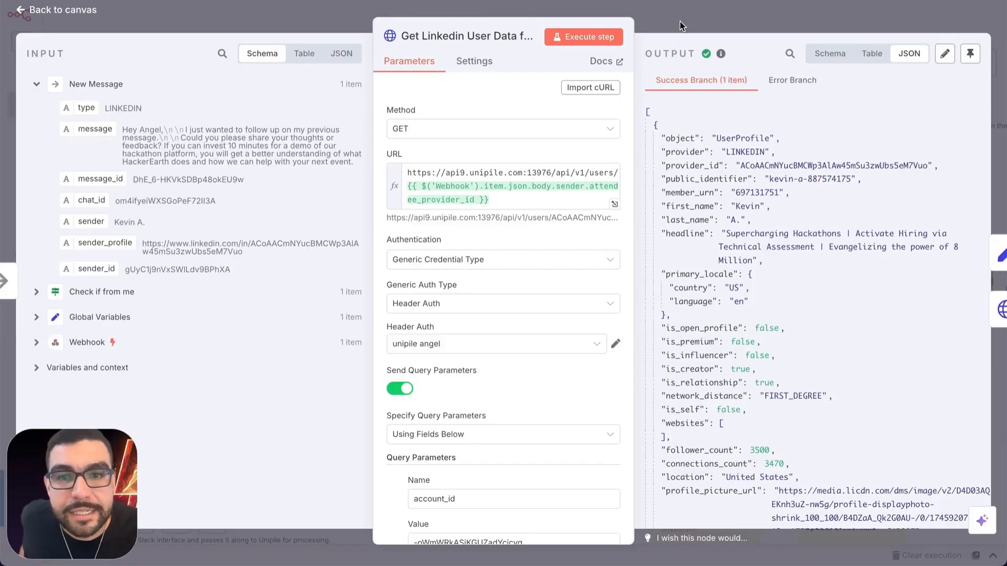
Return to the n8n canvas, inspect the Notion credential and database settings of "Get Request Router Directory Database", and close the node
left_click(679, 21)
scroll(511, 244, "down", 5)
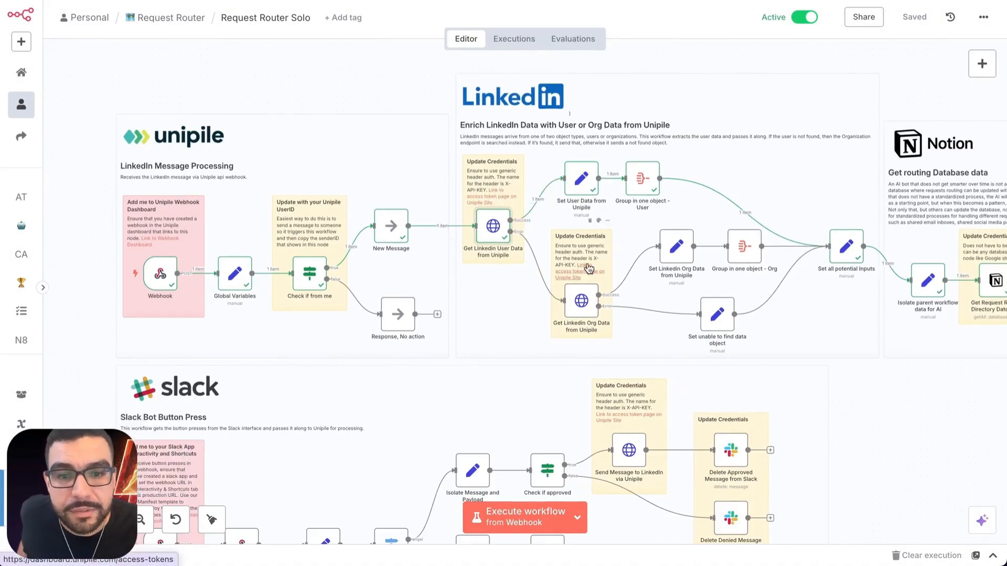
scroll(499, 192, "down", 3)
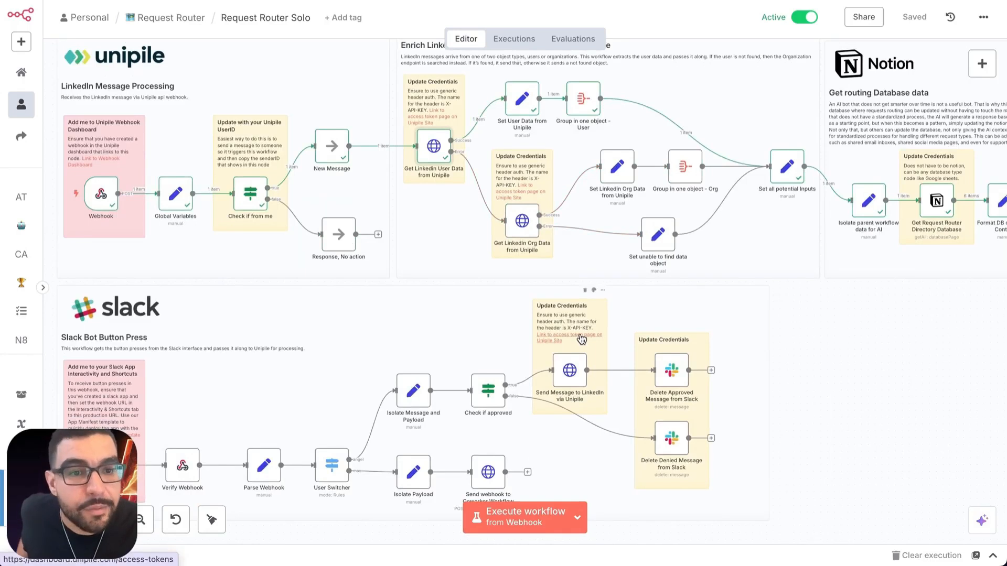
scroll(581, 339, "right", 6)
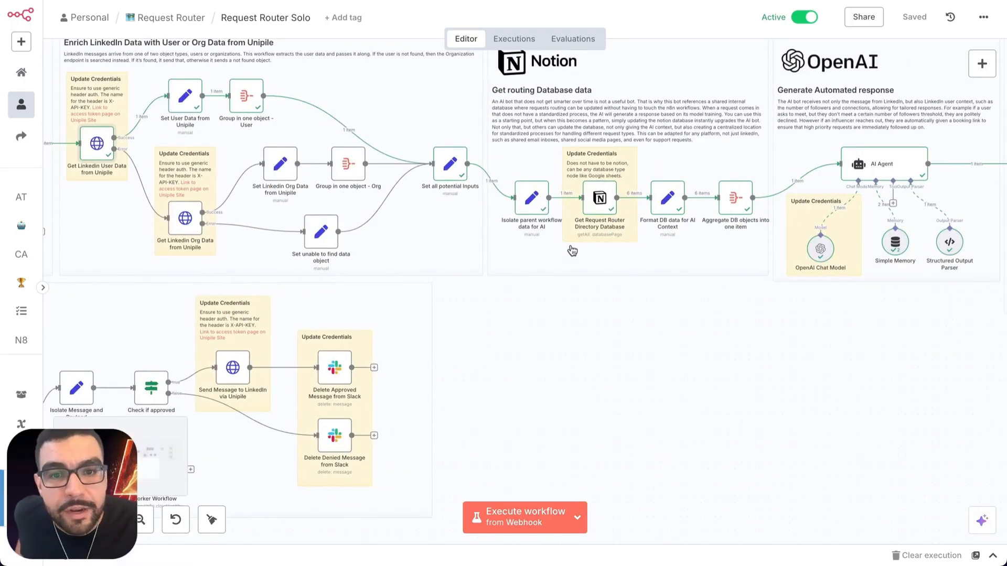
scroll(571, 154, "up", 1)
scroll(571, 153, "right", 1)
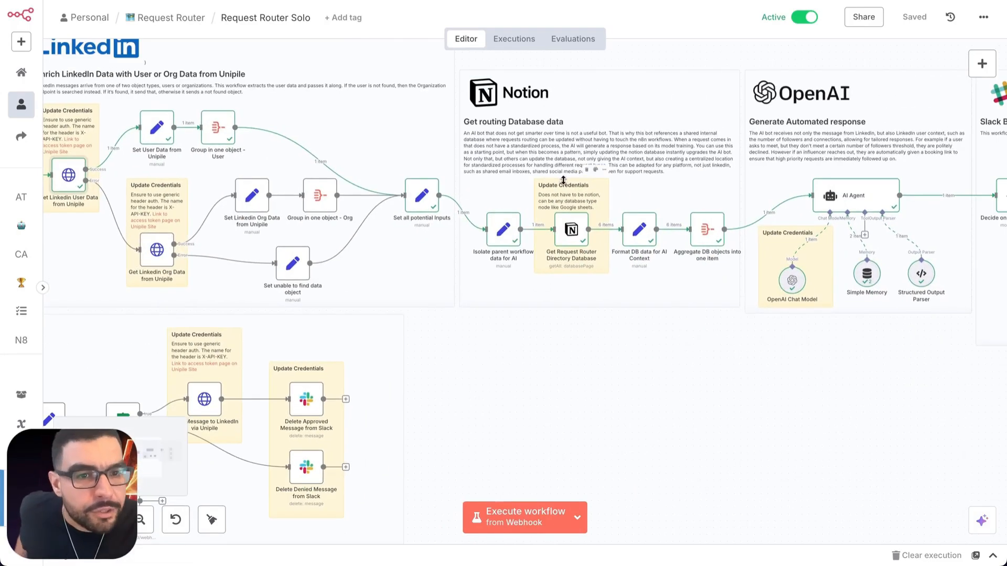
double_click(577, 243)
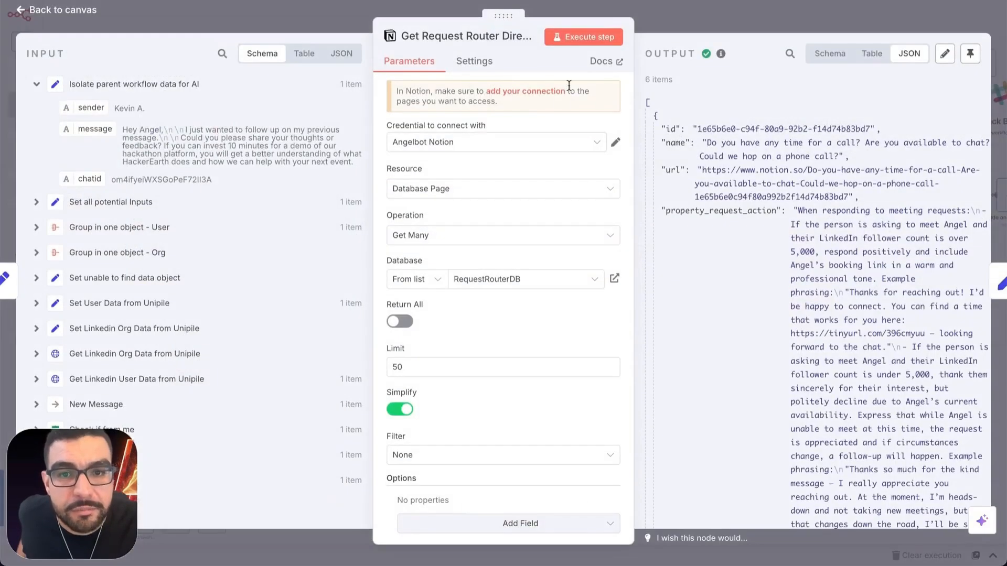
left_click(669, 21)
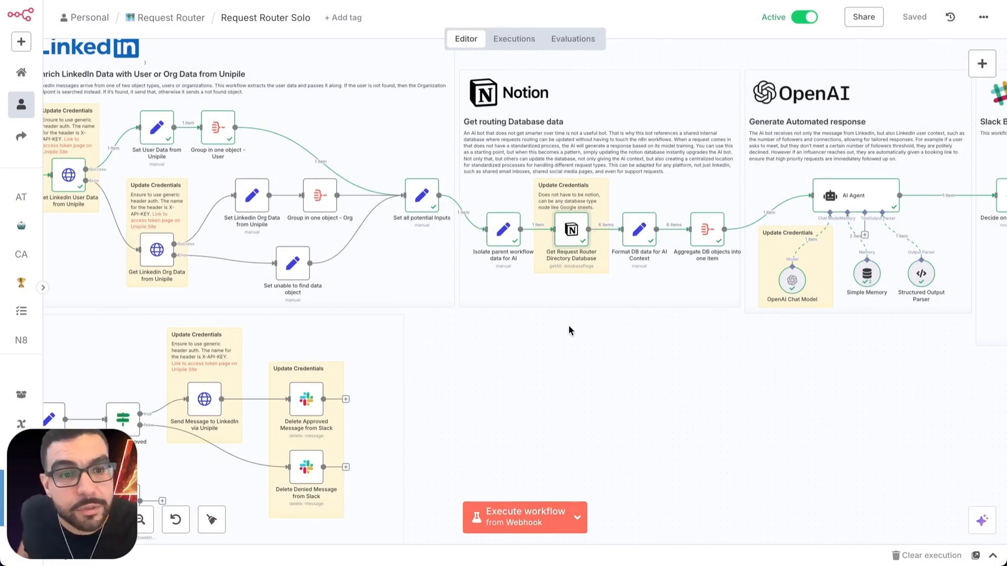
Review the dbObject field's request example, description and action expressions in the "Format DB data for AI Context" node, and close it
double_click(639, 229)
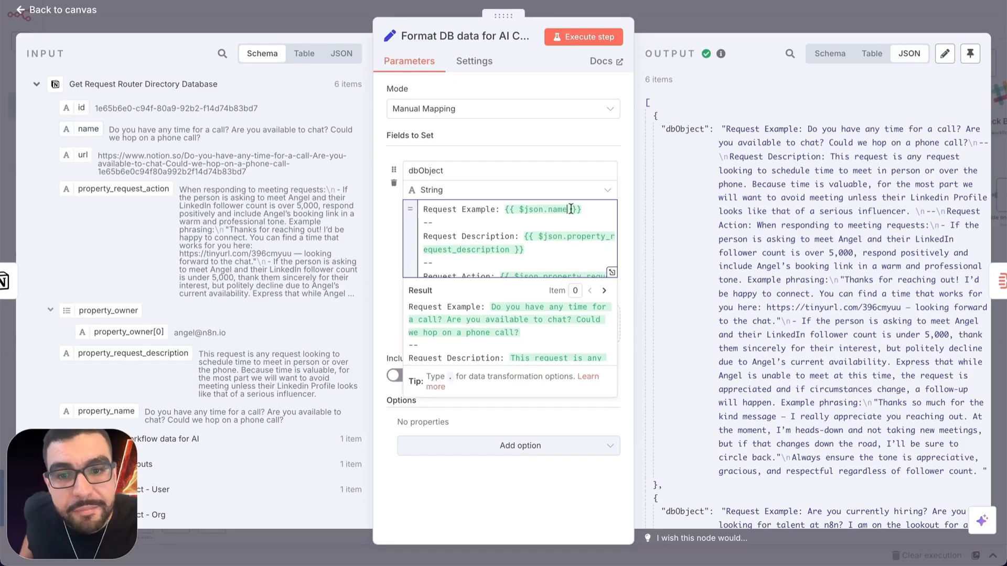
scroll(488, 247, "down", 1)
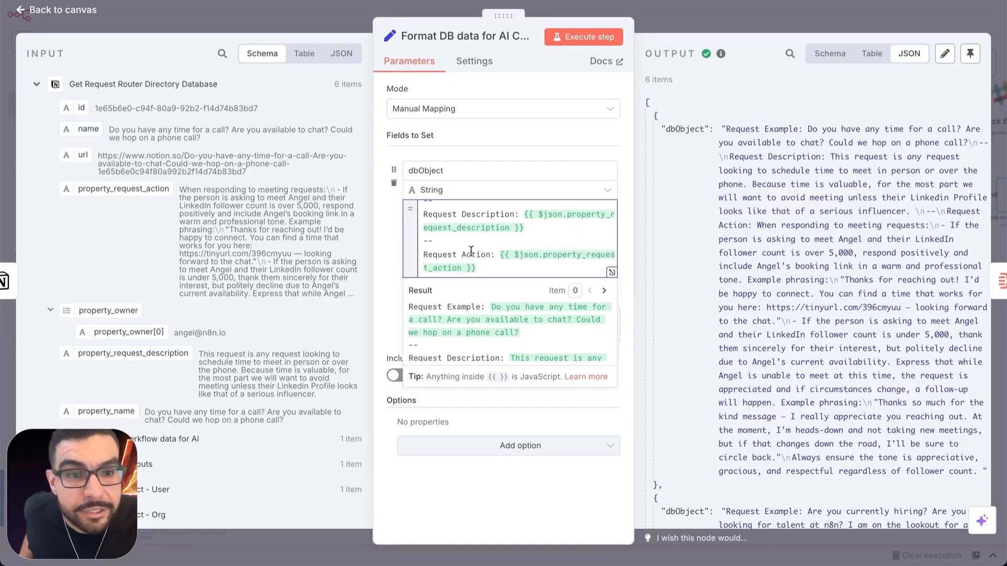
scroll(500, 219, "up", 2)
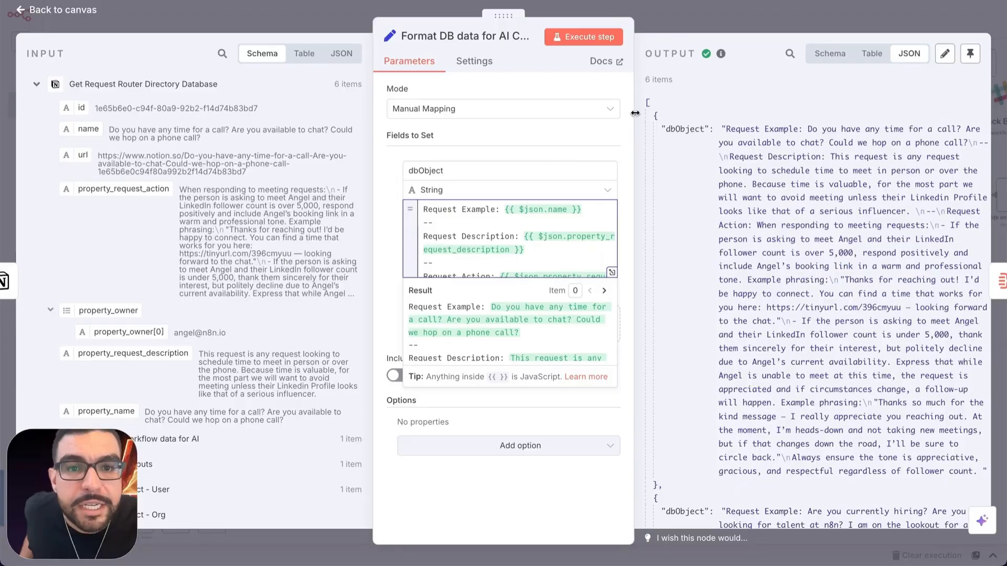
left_click(672, 20)
Check the credential and model chosen in the AI Agent's OpenAI Chat Model node, and close it
scroll(360, 226, "right", 10)
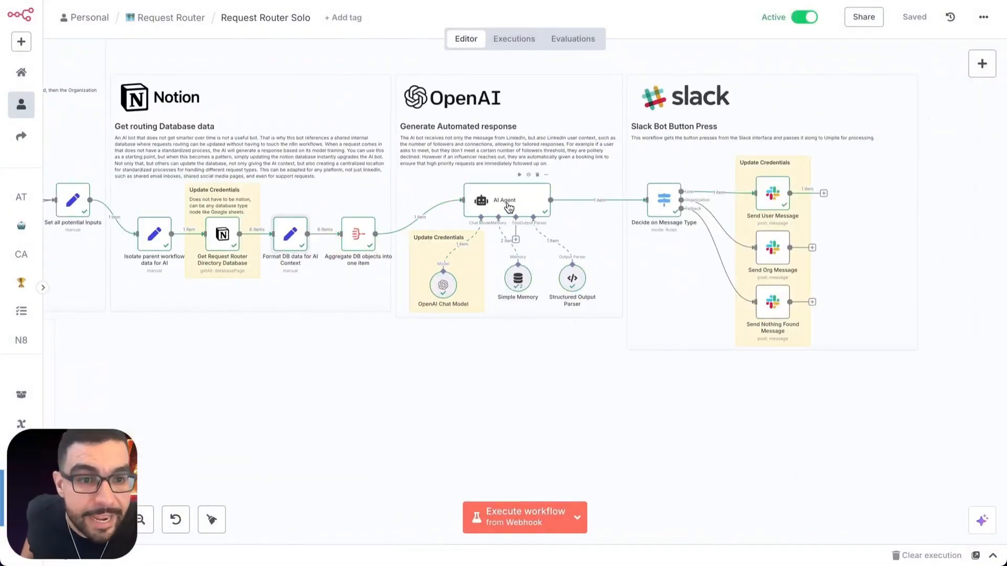
scroll(508, 207, "left", 2)
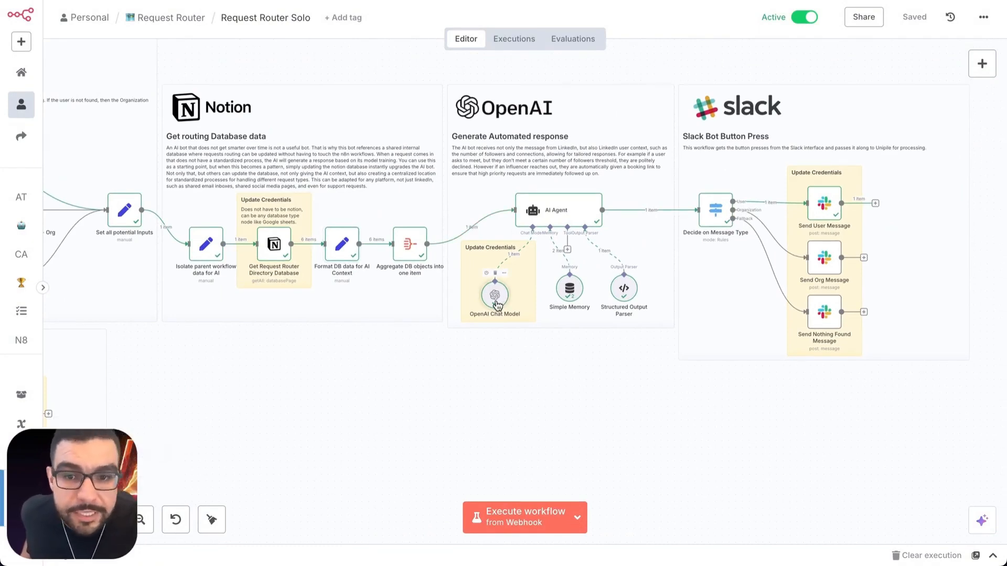
double_click(496, 303)
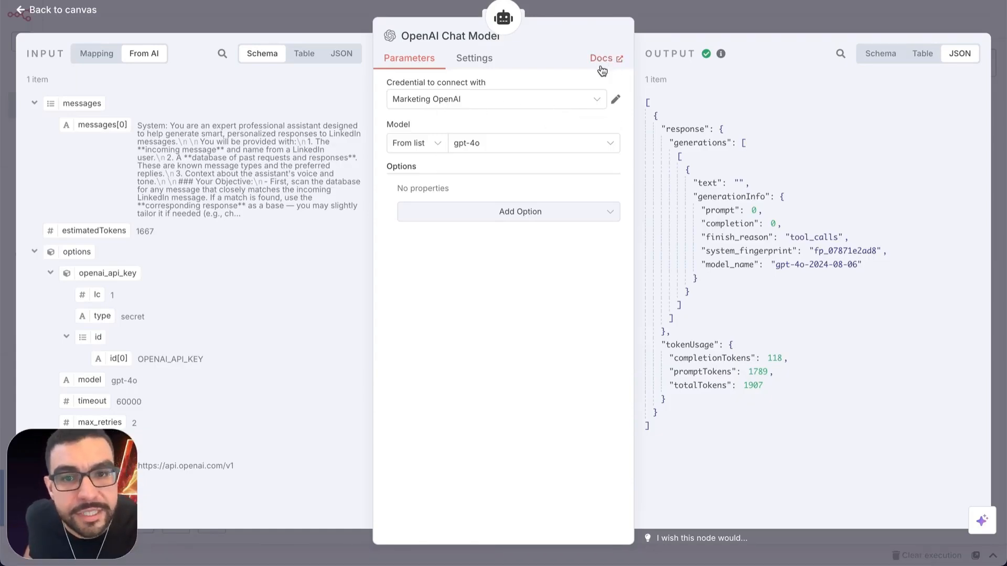
left_click(665, 21)
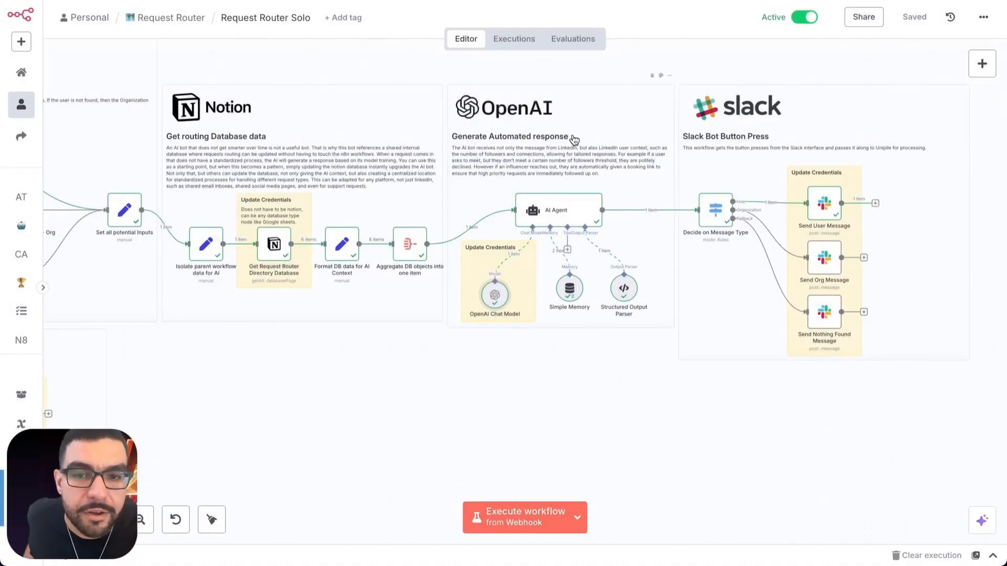
Switch to the Slack API site, go to the list of apps and start creating a new app from a manifest
scroll(579, 205, "right", 5)
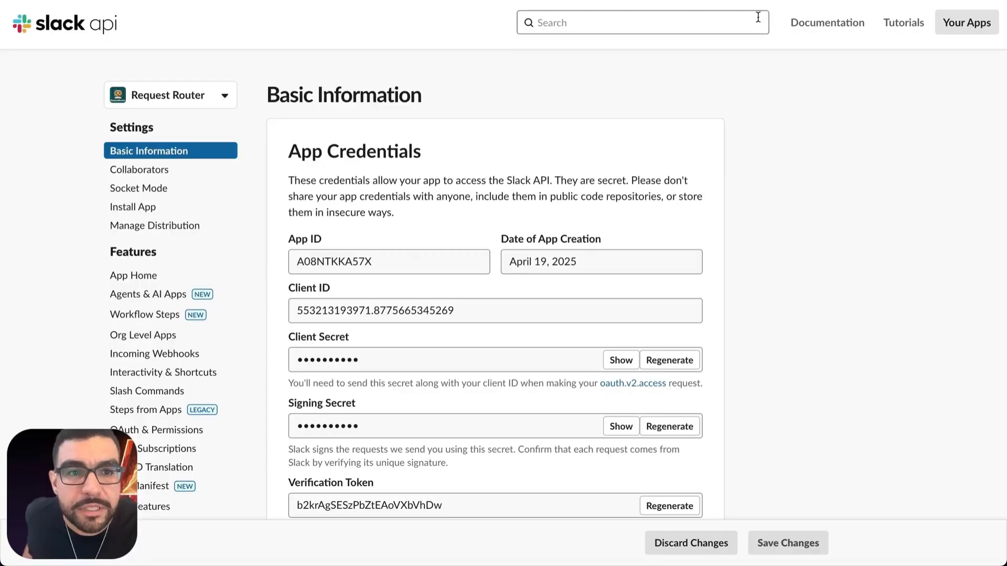
left_click(954, 29)
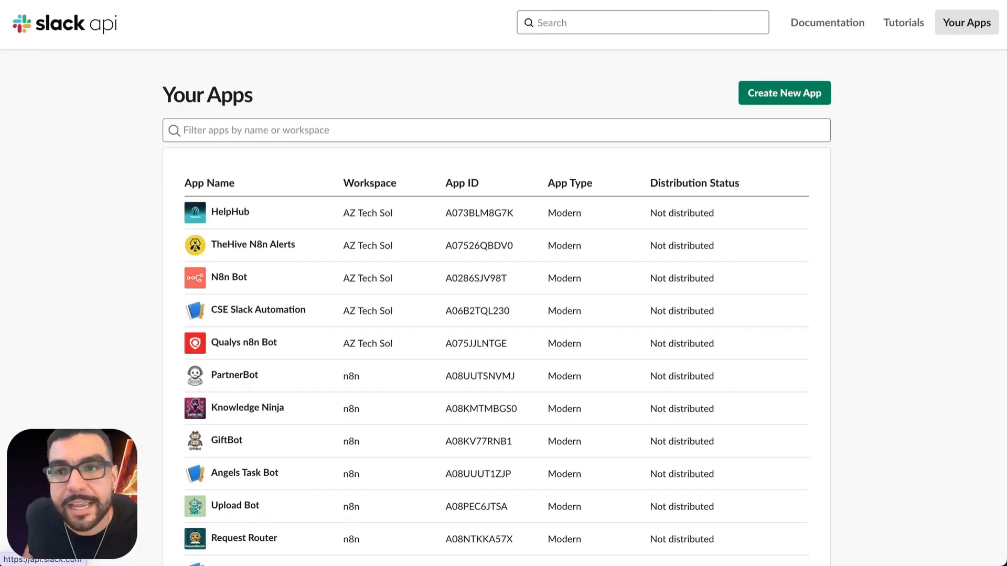
left_click(770, 94)
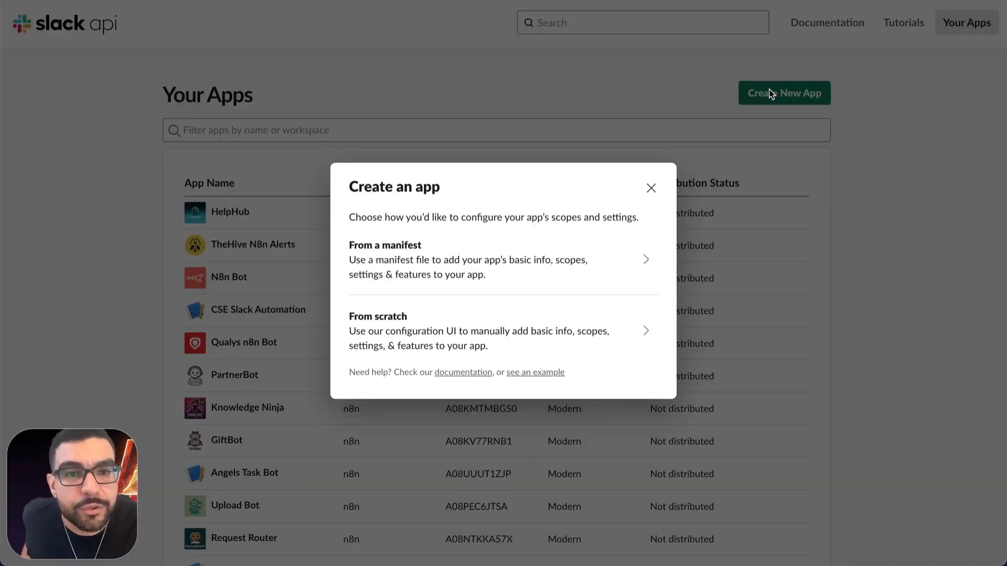
left_click(395, 257)
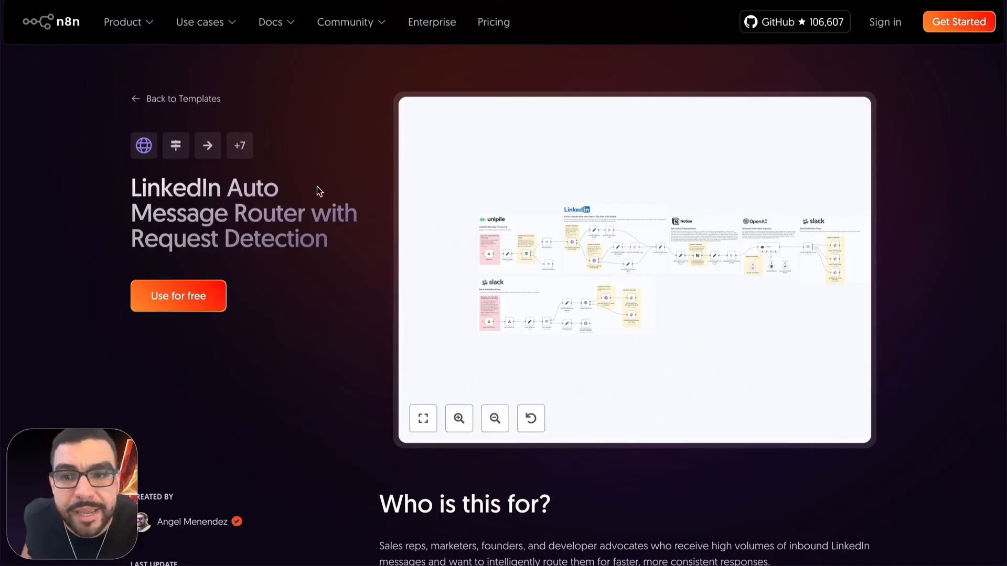
Select the whole Slack app manifest JSON on the "LinkedIn Auto Message Router with Request Detection" template page and review its scopes and settings
scroll(317, 186, "down", 20)
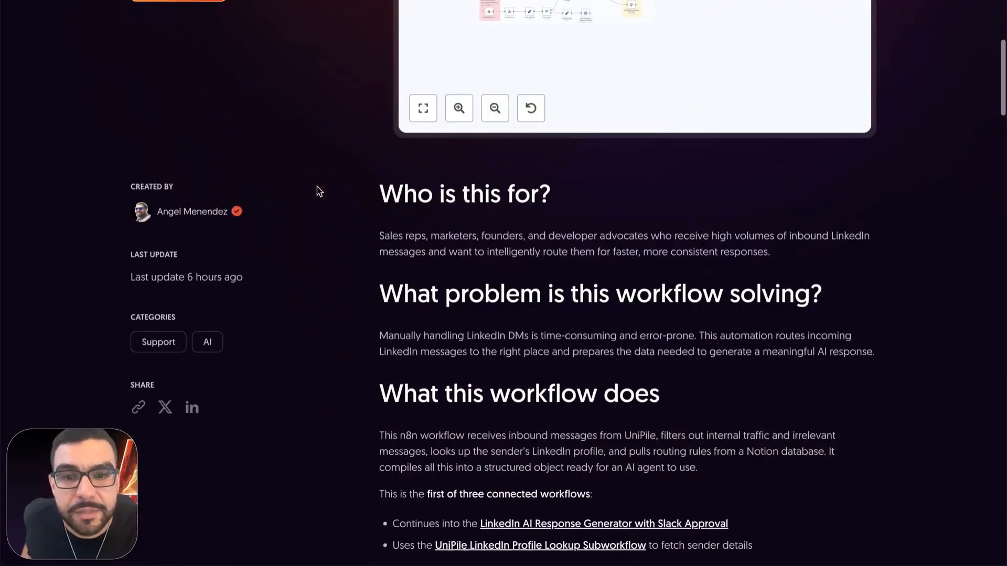
scroll(317, 192, "up", 1)
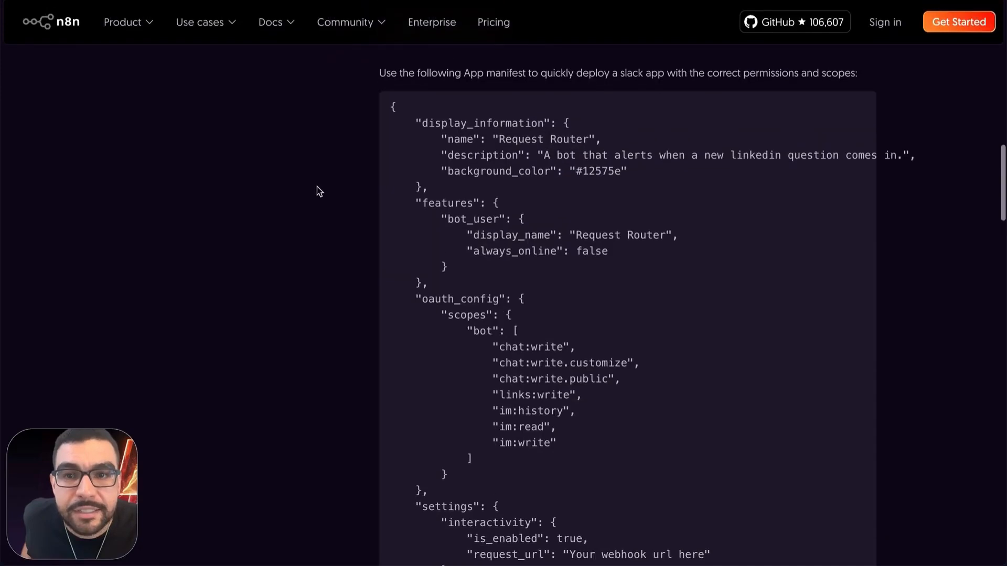
left_click_drag(390, 142, 496, 239)
scroll(423, 254, "down", 8)
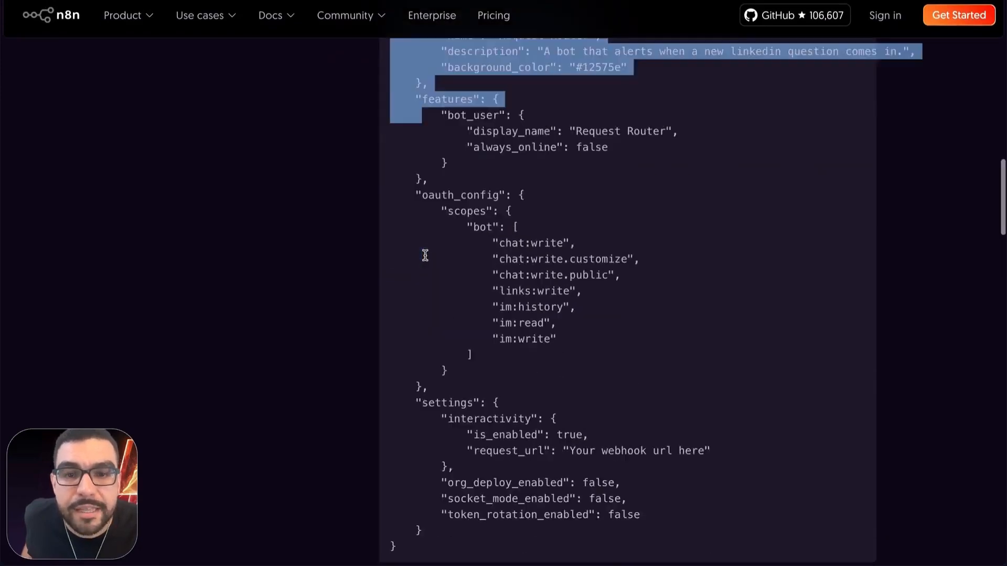
left_click_drag(400, 240, 398, 239)
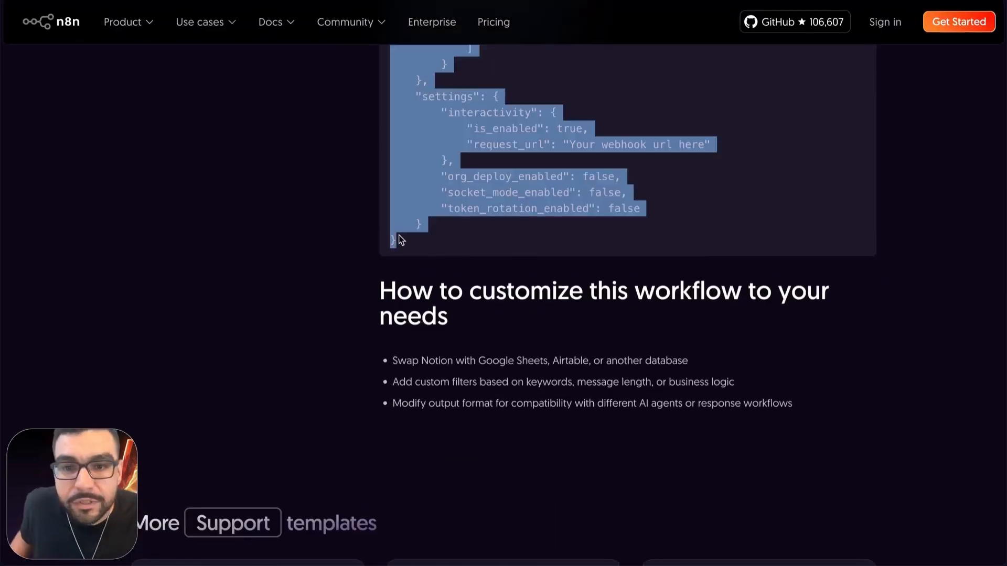
scroll(398, 236, "up", 6)
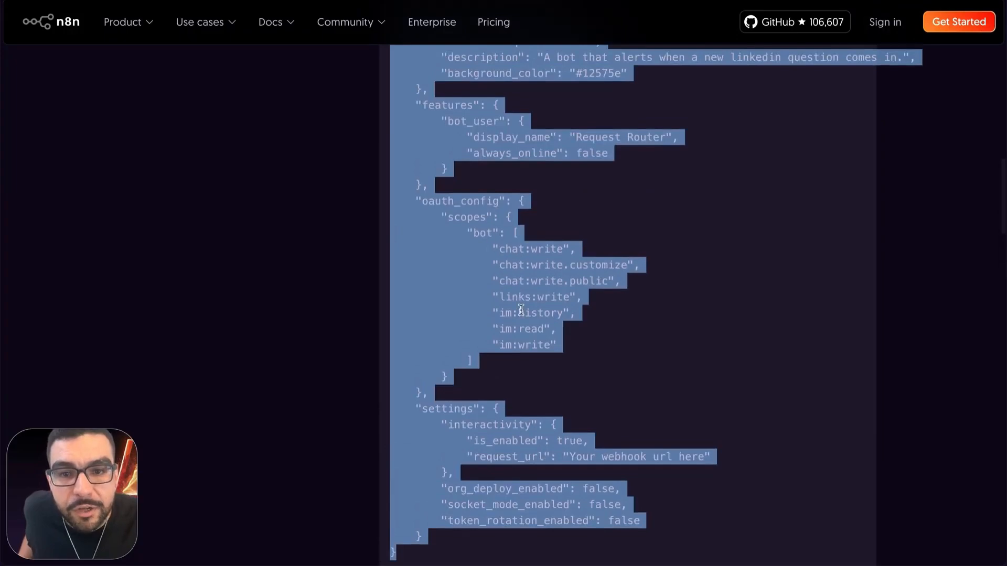
scroll(543, 301, "up", 2)
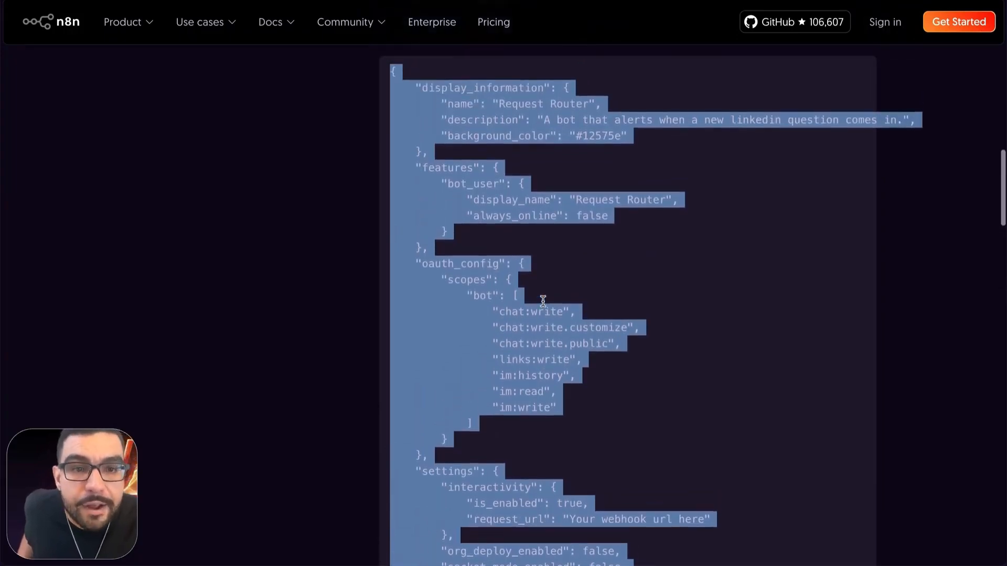
scroll(543, 300, "down", 3)
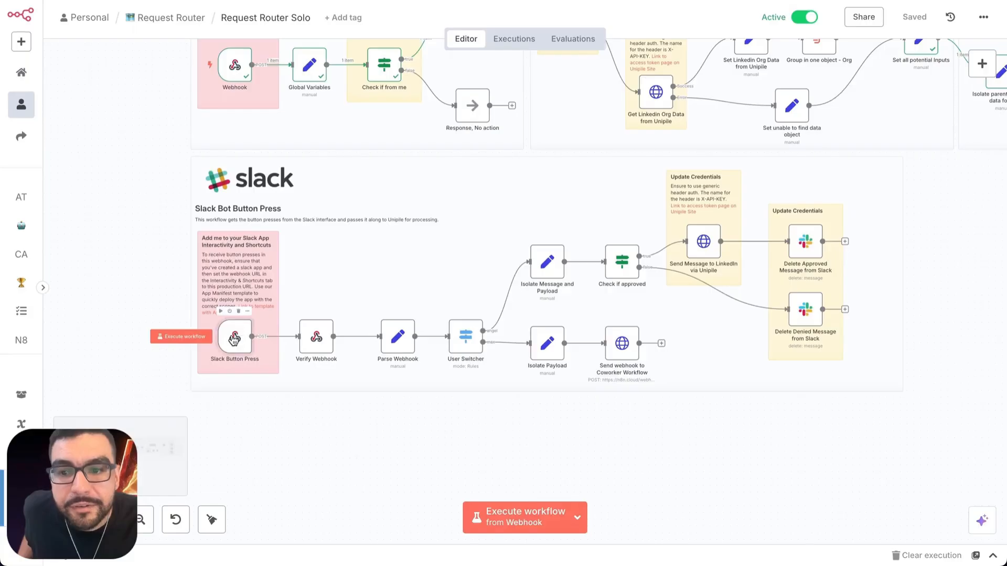
Switch to the n8n canvas, show the production webhook URL in the "Slack Button Press" node, and close the node
double_click(244, 336)
left_click(336, 111)
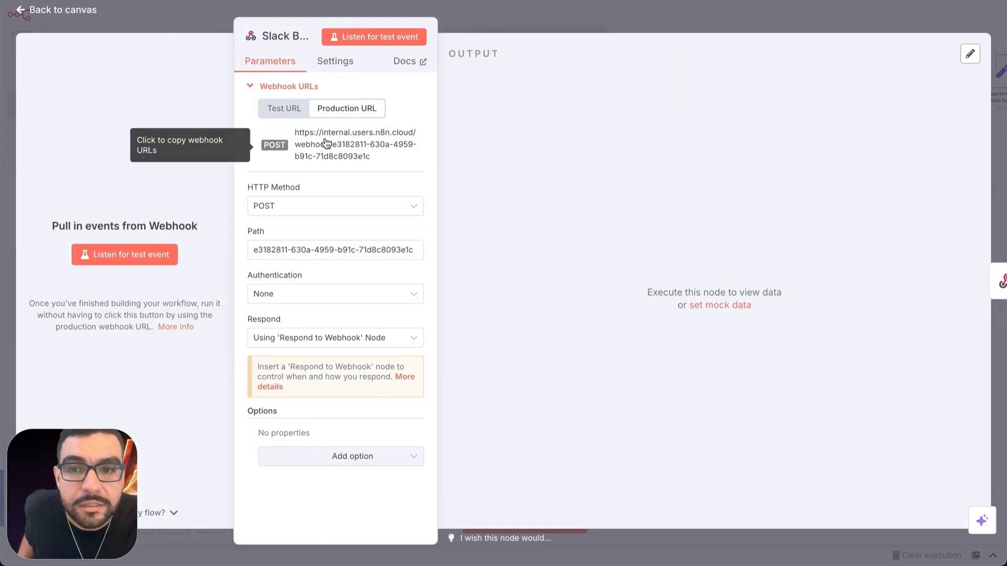
left_click(577, 16)
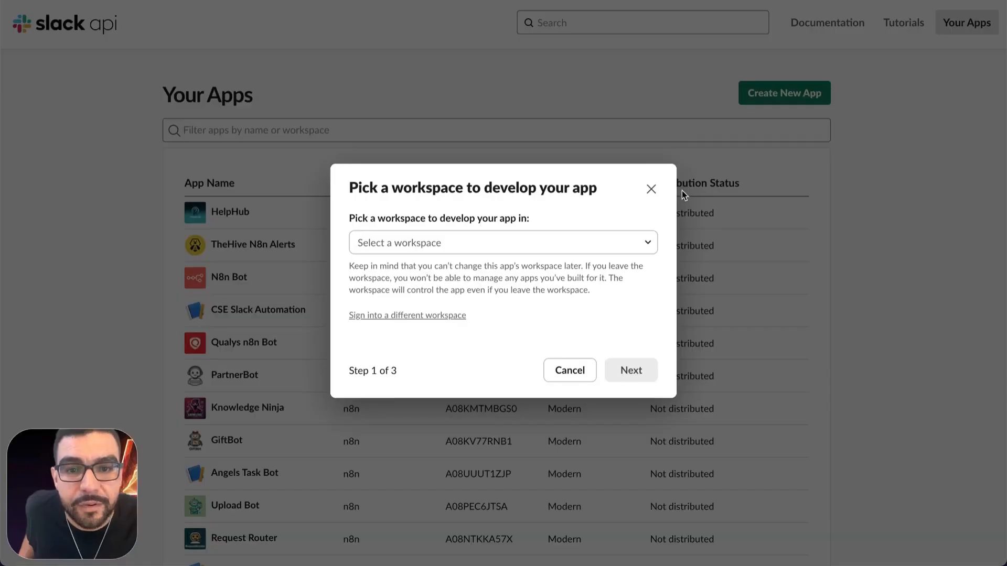
Switch to the Slack API site, cancel the new app creation and open the Request Router app's Interactivity & Shortcuts settings
left_click(657, 192)
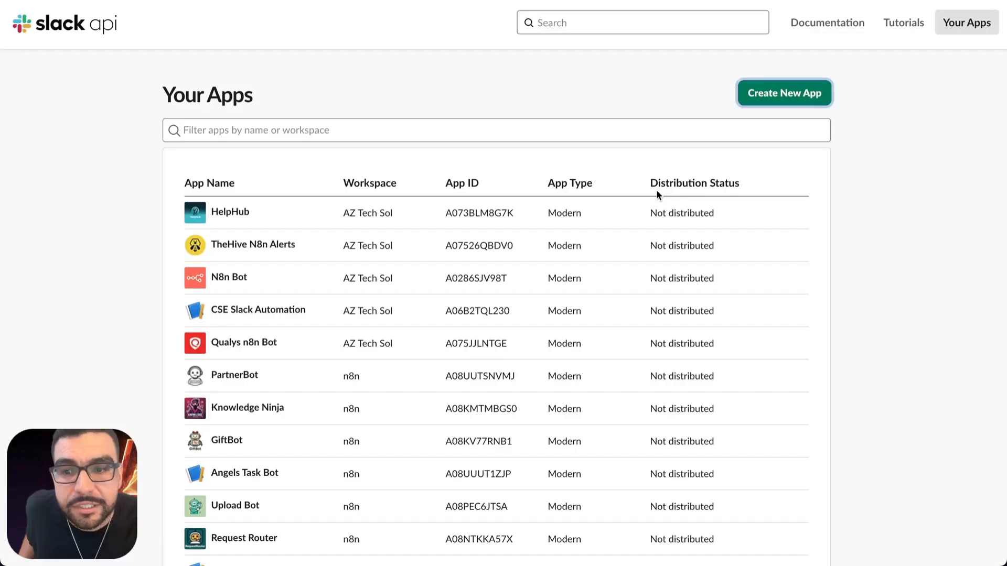
scroll(251, 446, "down", 1)
left_click(262, 456)
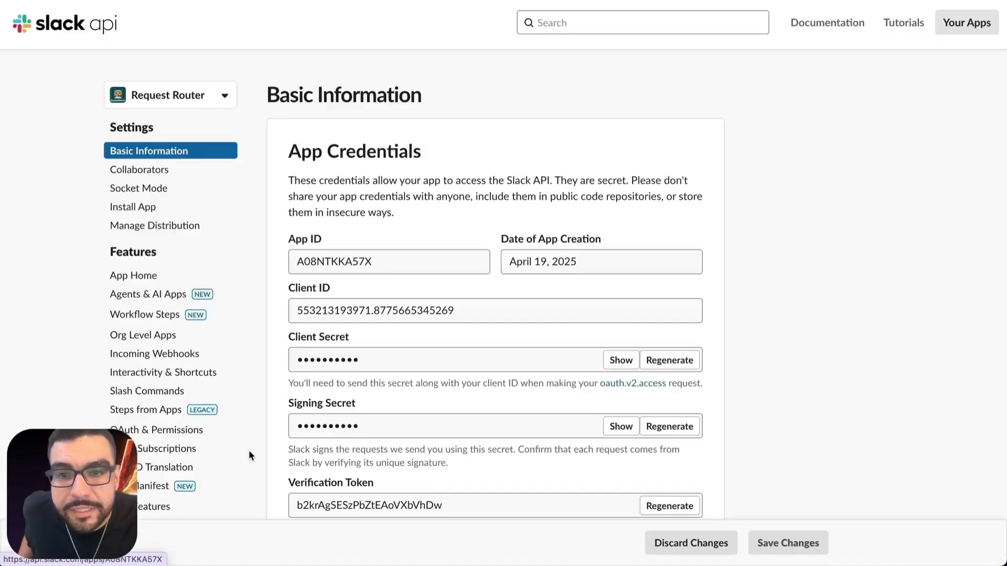
scroll(241, 158, "down", 1)
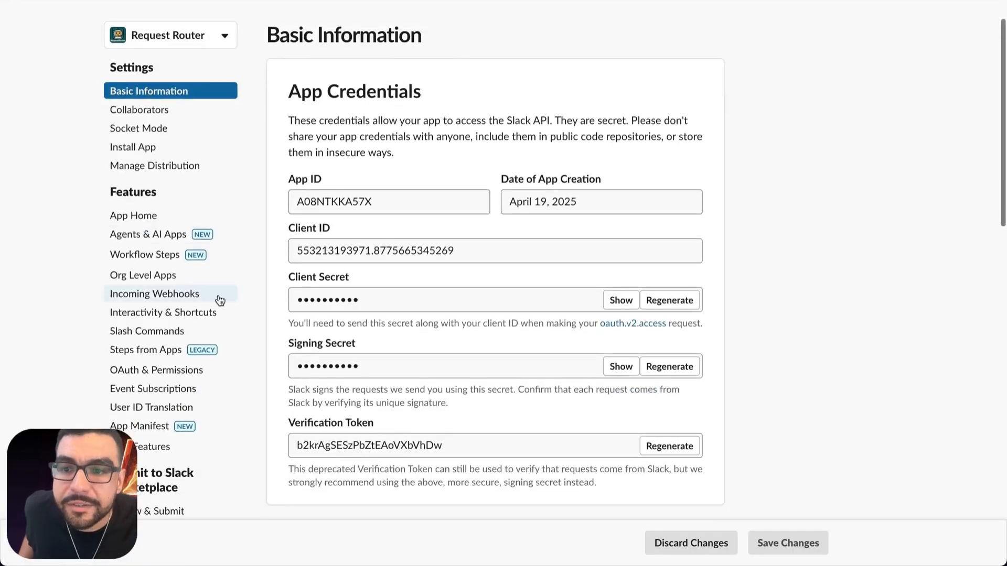
left_click(200, 317)
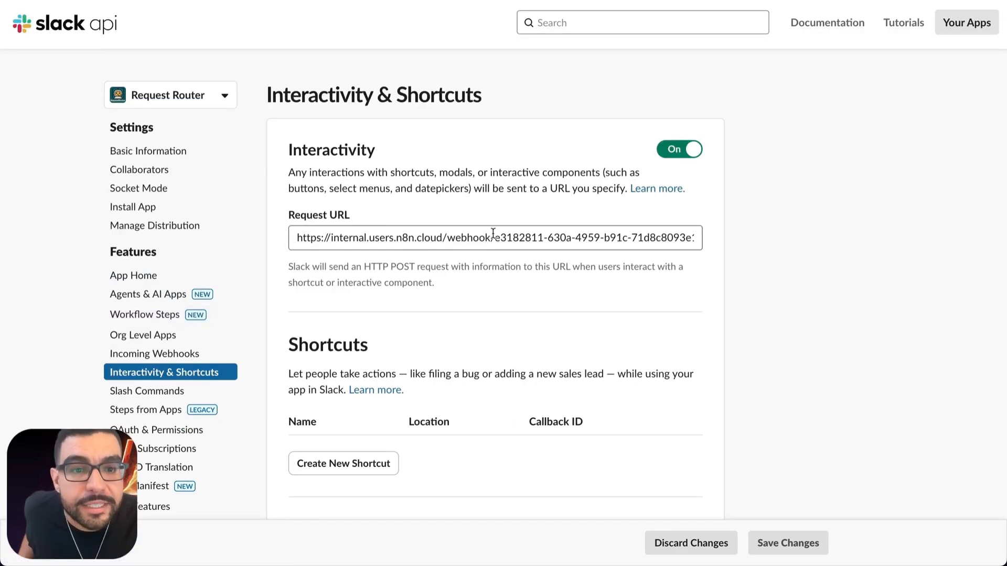
Check the Request URL in the Request Router app's Interactivity settings and save the changes
scroll(475, 238, "down", 3)
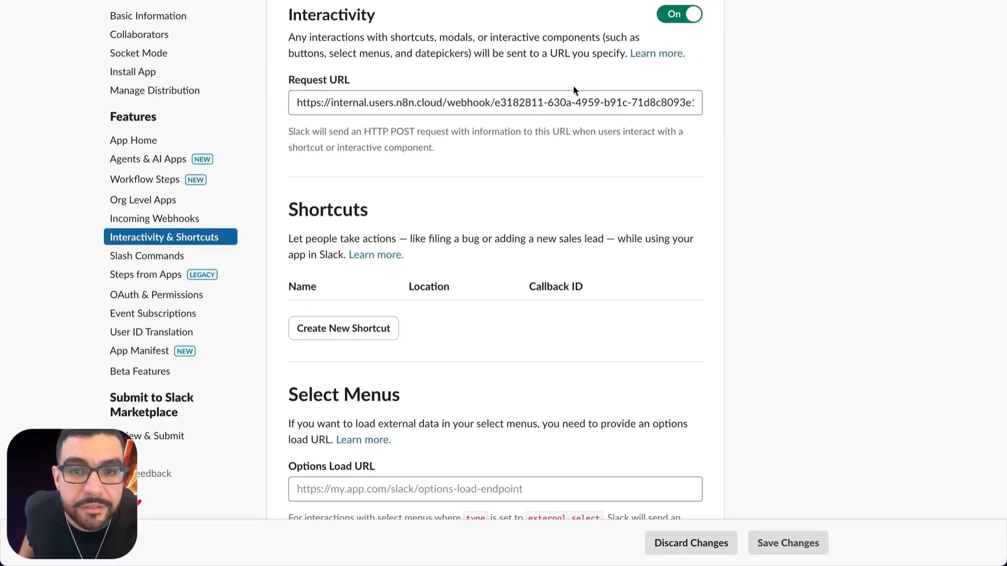
left_click(786, 543)
scroll(490, 364, "up", 3)
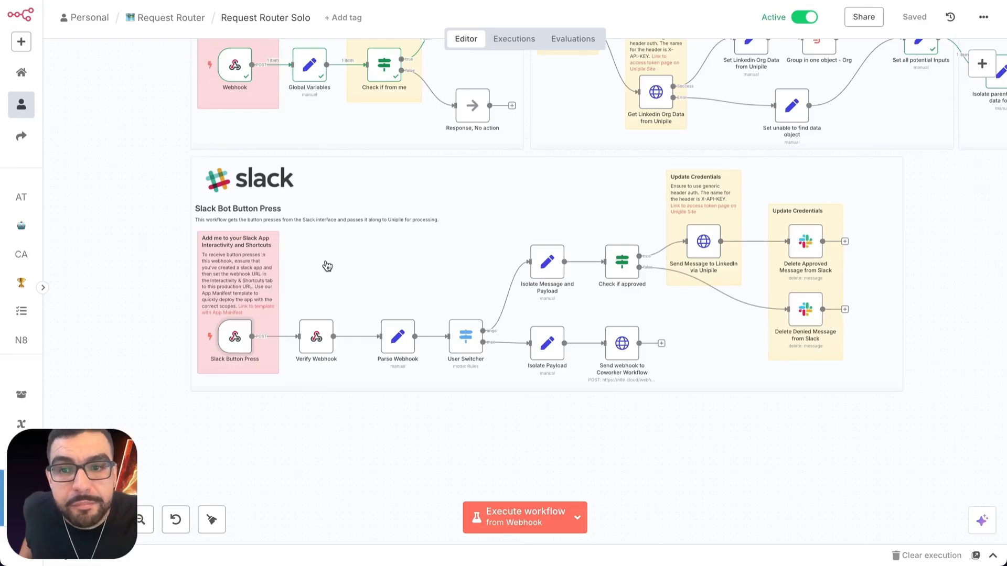
Return to the n8n canvas and examine the Slack message nodes marked "Update Credentials" in both Slack sections
scroll(326, 265, "up", 2)
scroll(424, 388, "right", 6)
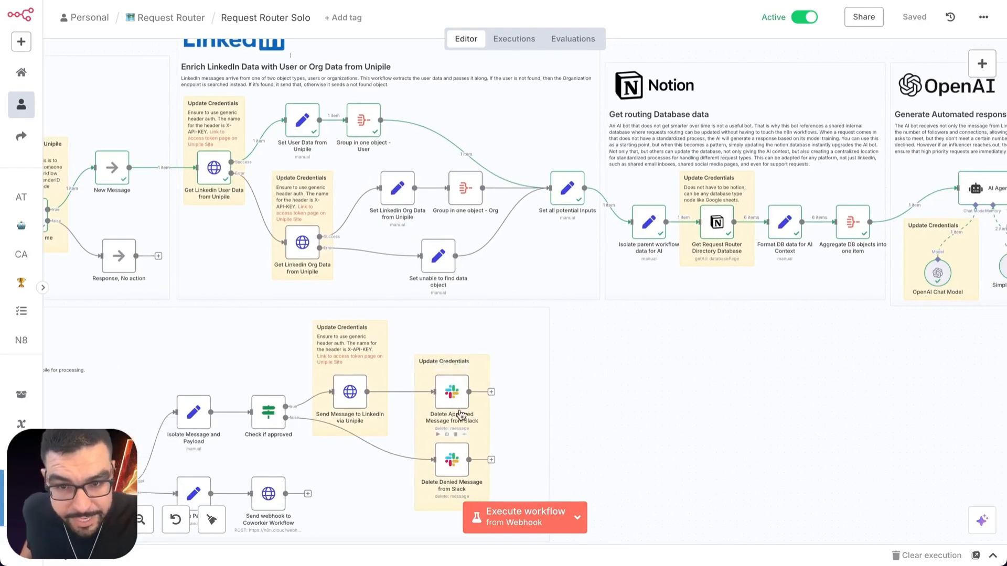
scroll(458, 442, "right", 10)
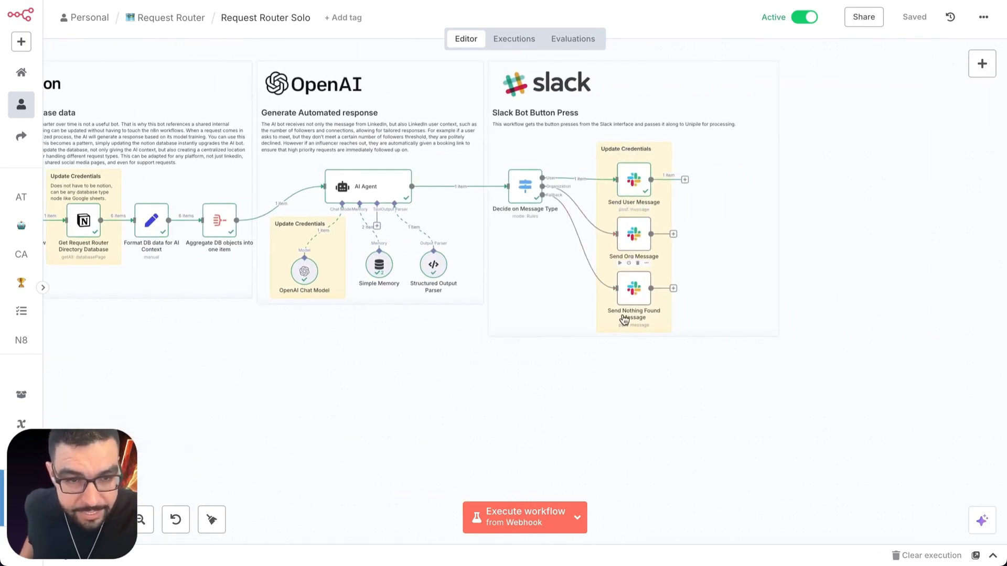
scroll(612, 212, "left", 10)
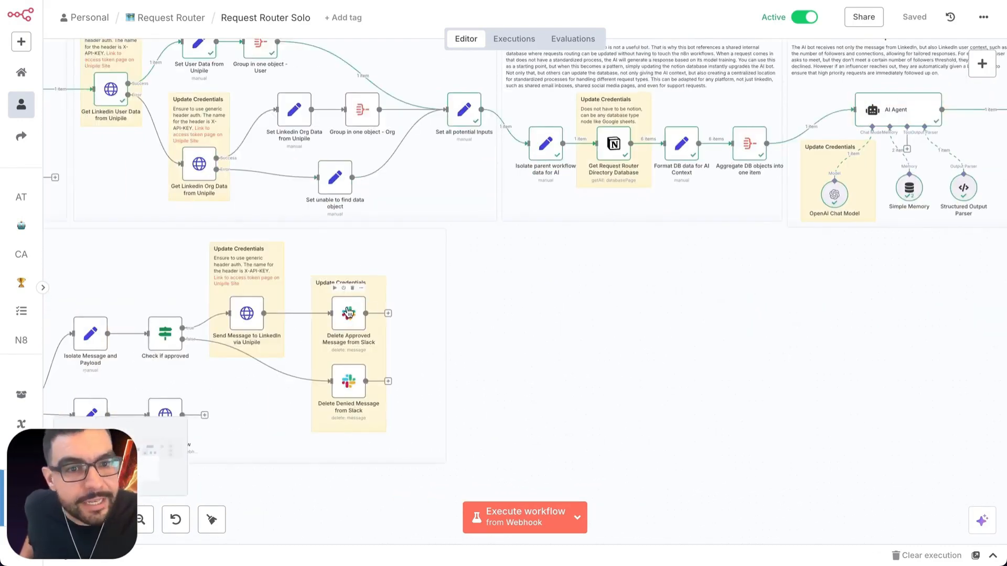
scroll(347, 312, "left", 5)
scroll(627, 270, "left", 10)
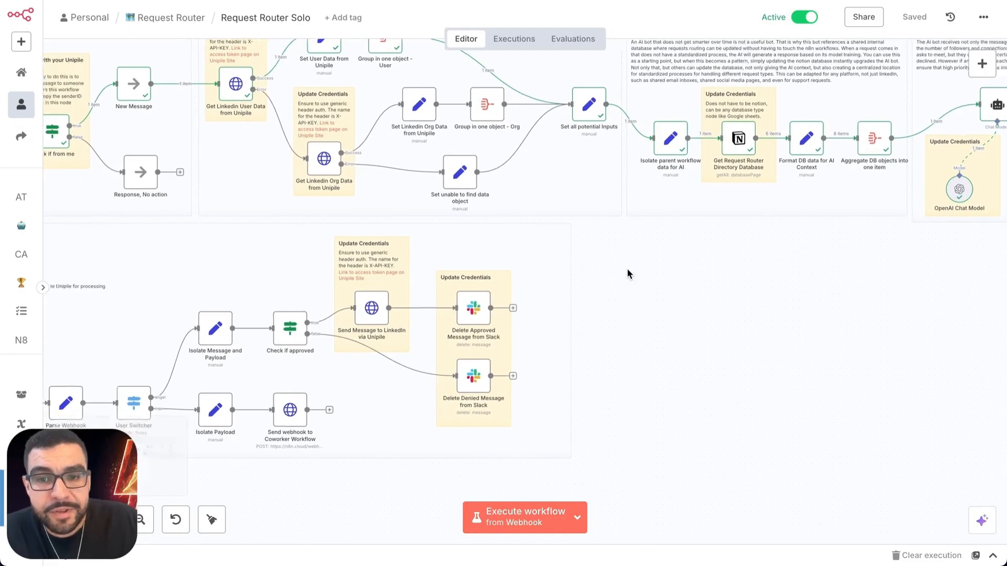
Trace the message flow from the Unipile webhook through the "Check if from me" node to the LinkedIn user and organization lookups
scroll(628, 274, "left", 5)
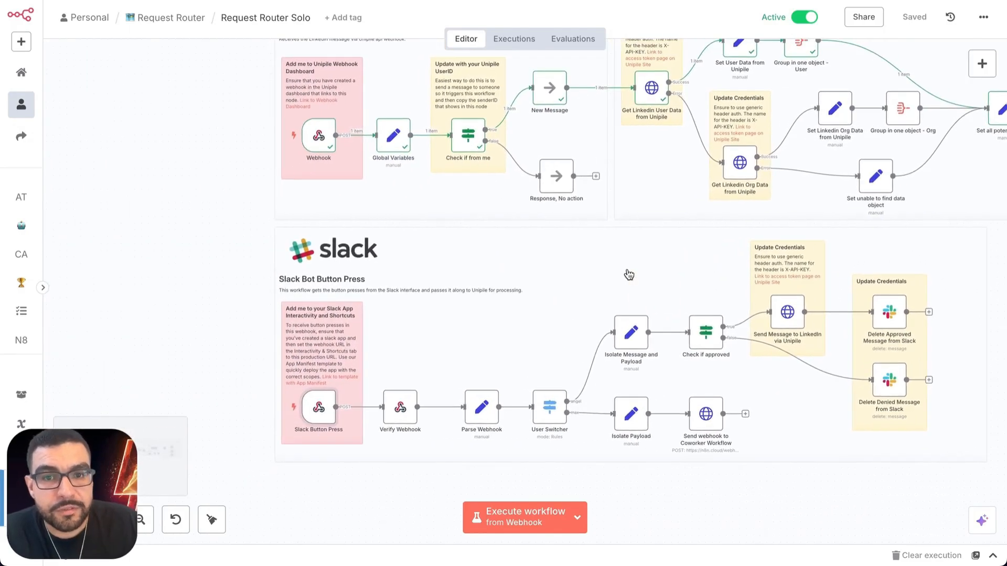
scroll(628, 274, "up", 5)
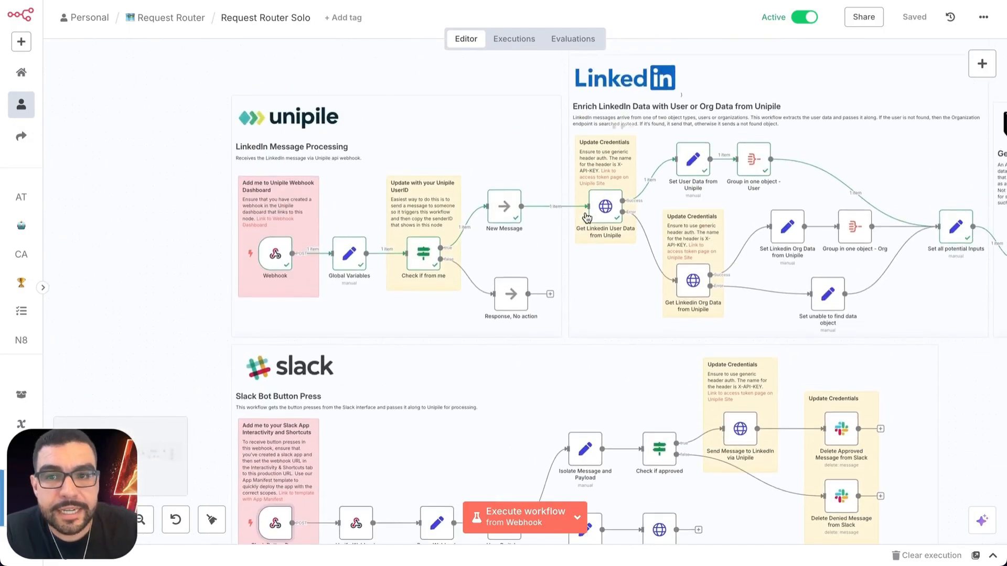
scroll(586, 218, "up", 3)
scroll(586, 217, "left", 2)
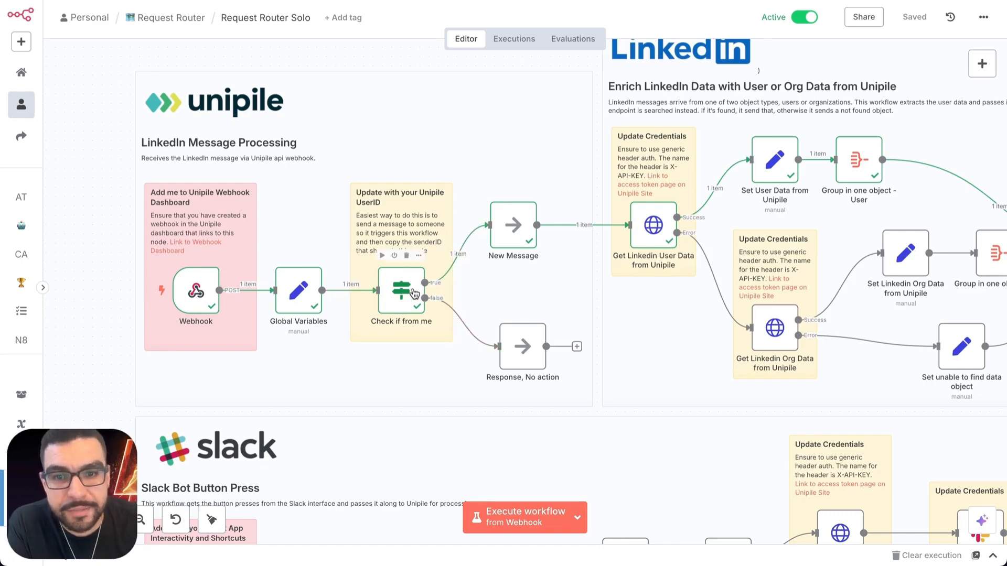
scroll(417, 290, "right", 5)
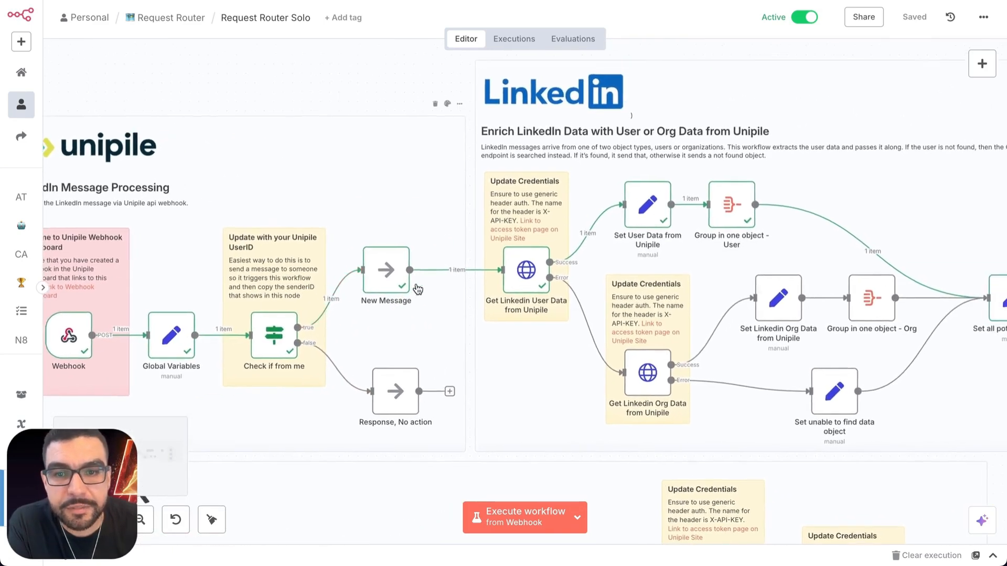
scroll(418, 290, "right", 2)
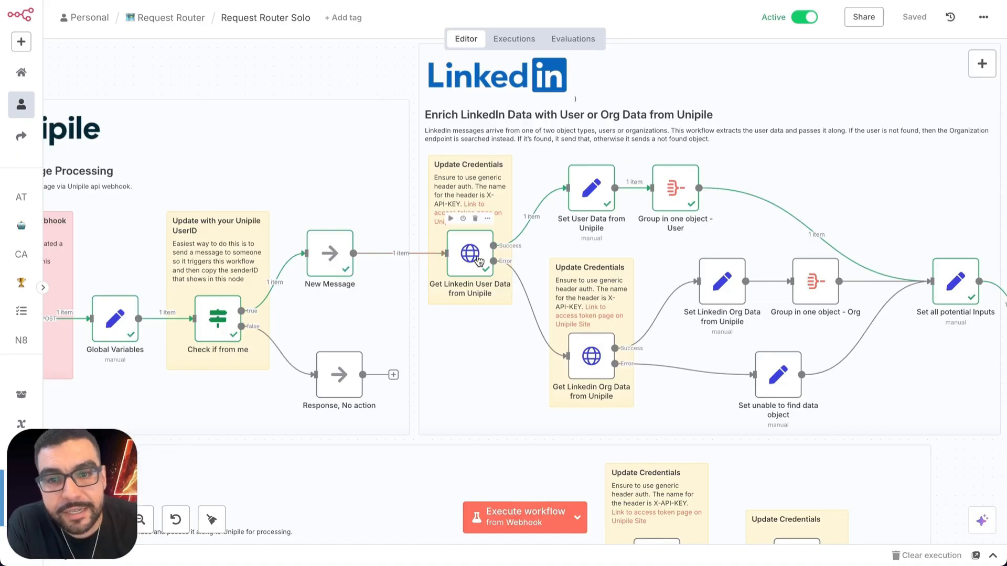
scroll(479, 261, "right", 2)
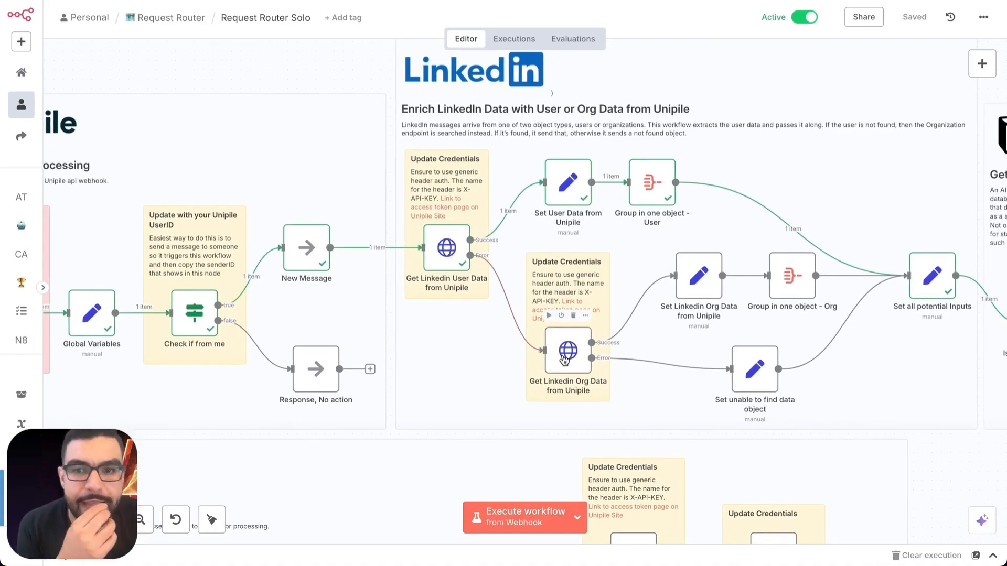
Inspect the profile data output of the "Get Linkedin User Data from Unipile" node, and close the node
double_click(446, 247)
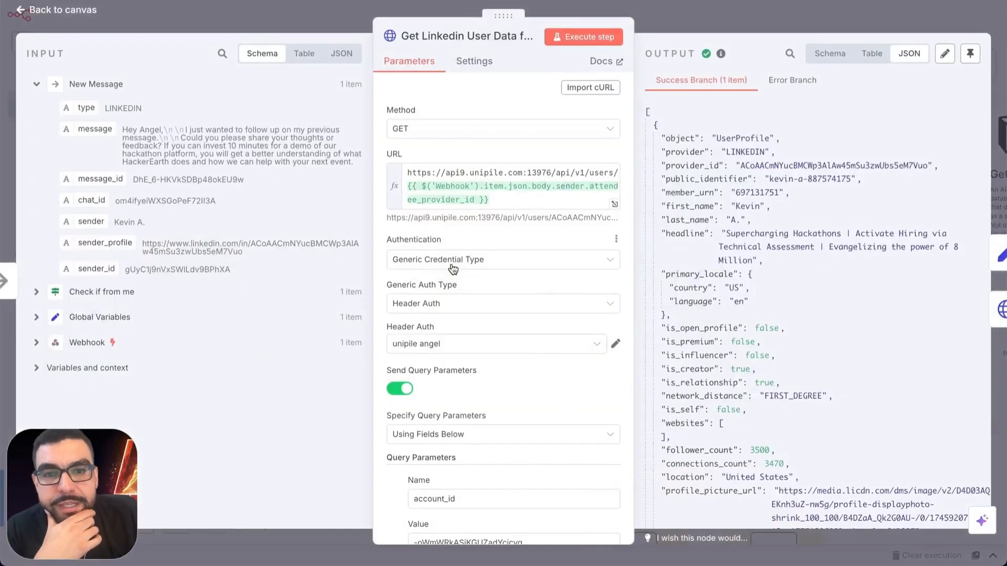
scroll(662, 200, "down", 3)
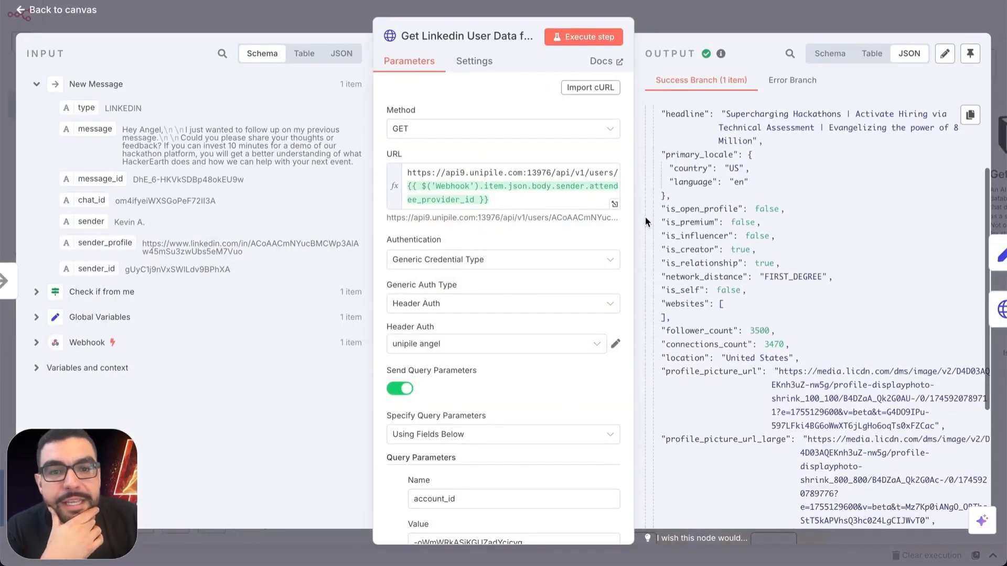
scroll(683, 190, "down", 5)
left_click(677, 30)
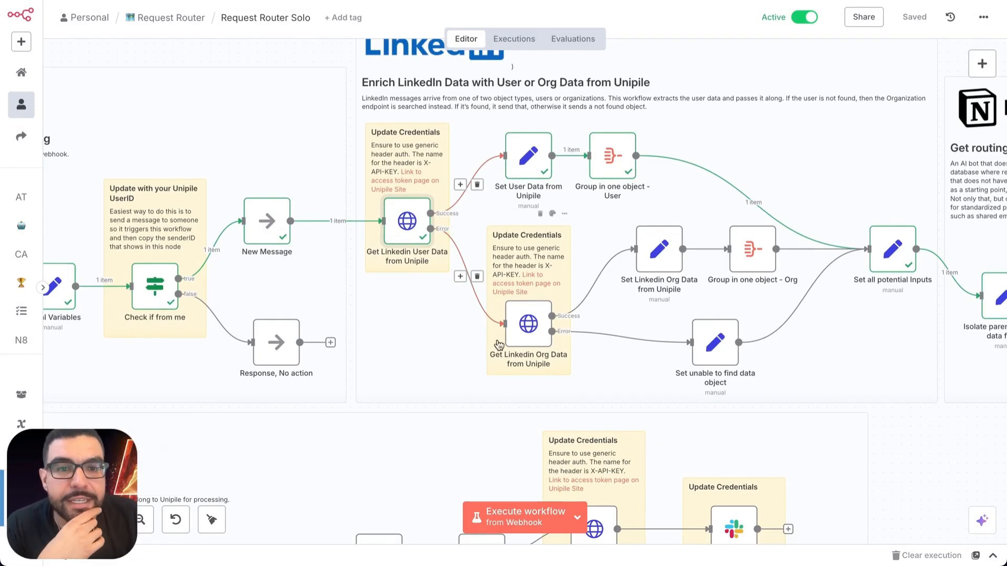
Examine the request actions in the output of the "Get Request Router Directory Database" node, and close it
scroll(526, 346, "right", 10)
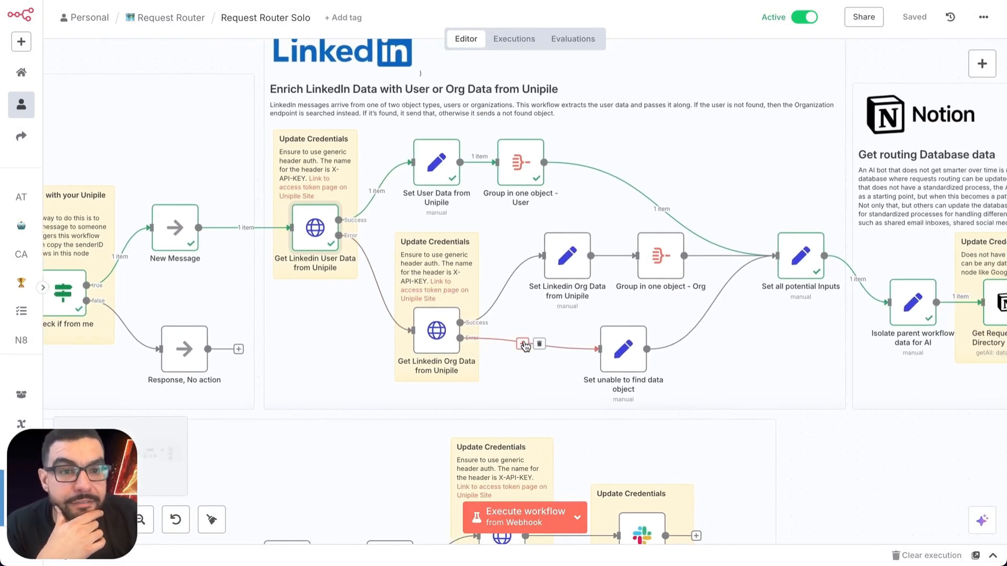
double_click(540, 310)
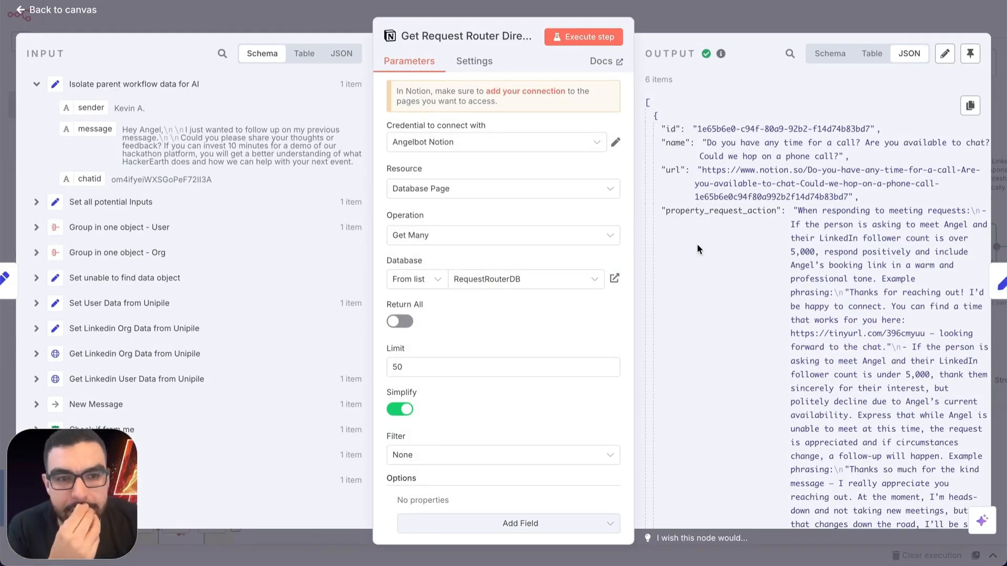
left_click(715, 38)
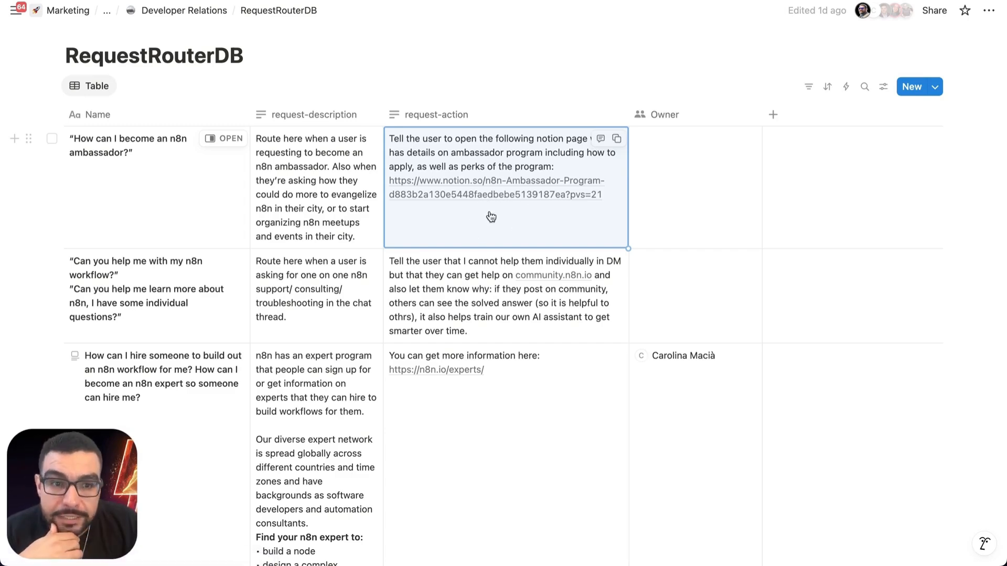
Examine the request-action and Owner entries of the n8n support and expert-hiring rows in the RequestRouterDB table
scroll(491, 217, "down", 4)
scroll(225, 293, "down", 2)
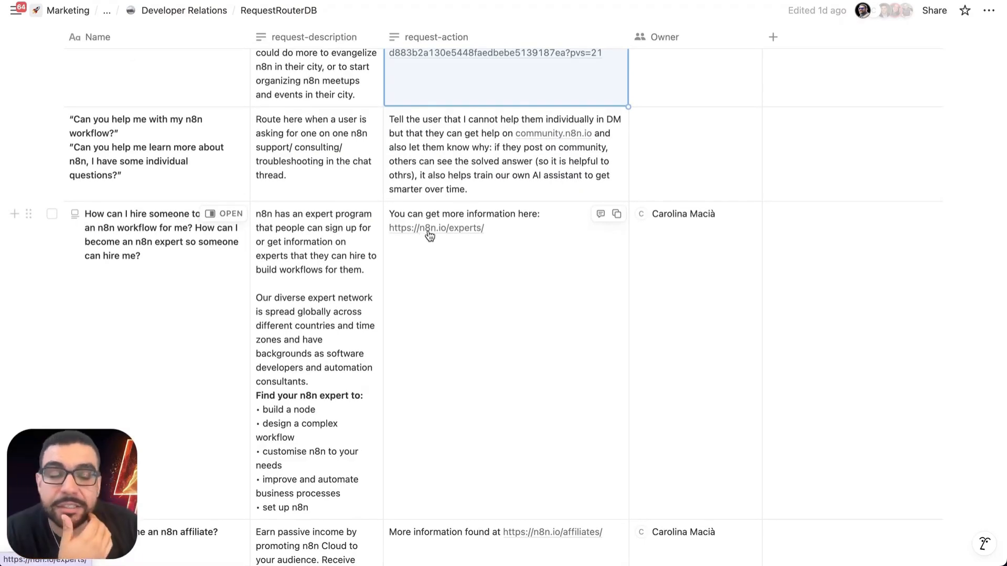
scroll(430, 236, "down", 1)
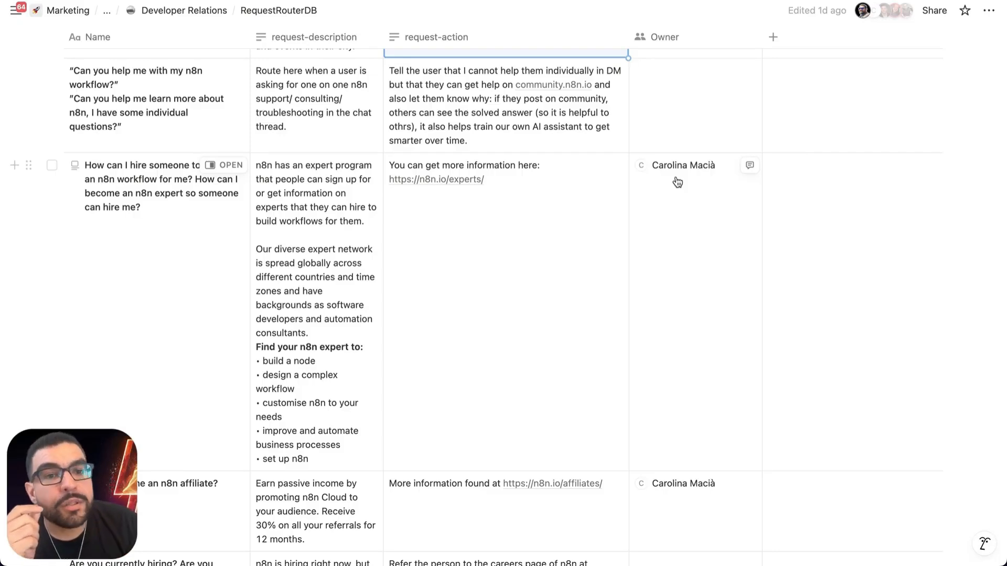
scroll(677, 182, "down", 1)
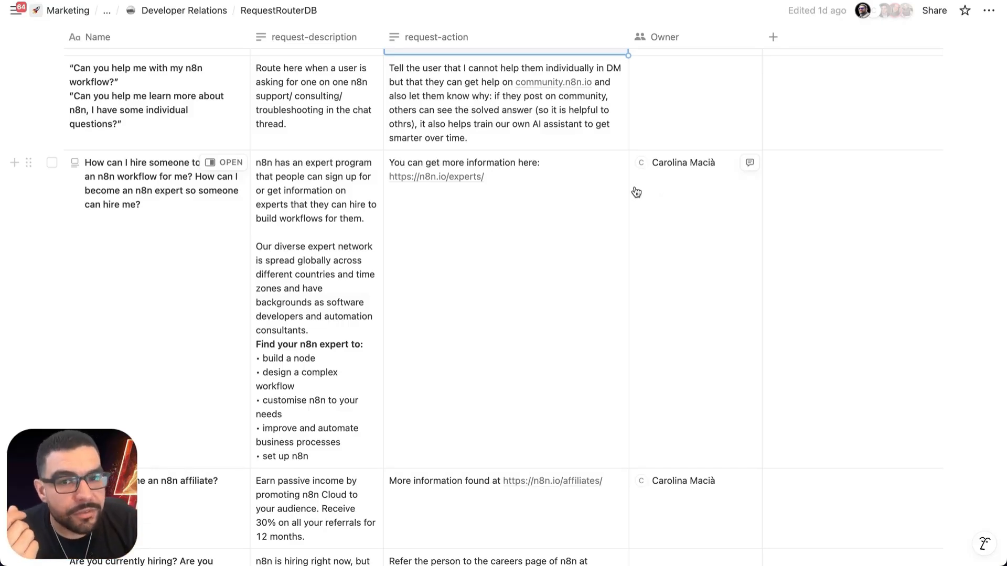
scroll(634, 191, "down", 1)
scroll(608, 197, "down", 1)
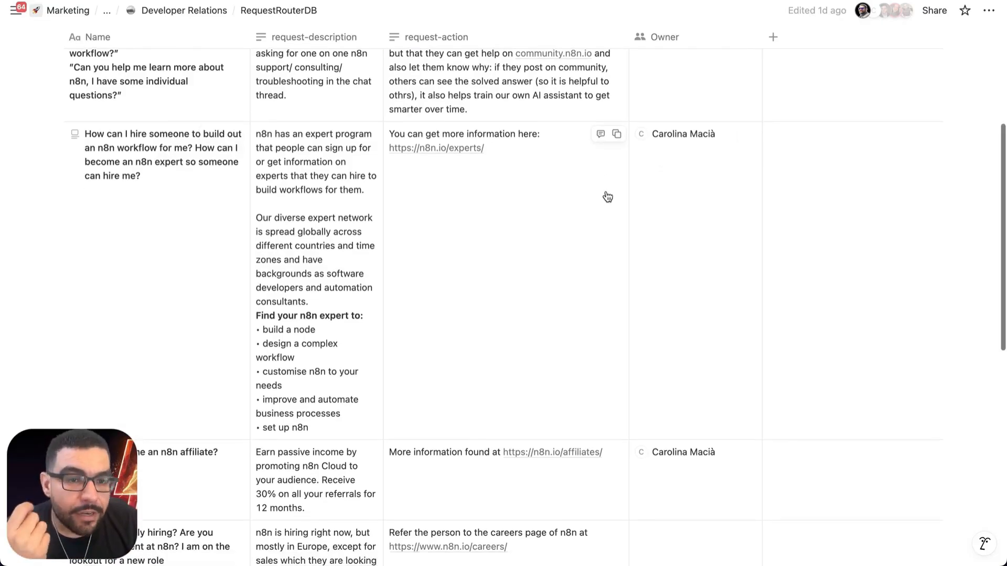
Review the affiliate, hiring and call-request rows of RequestRouterDB, including the response rules based on the 5,000 LinkedIn follower threshold
scroll(586, 205, "down", 10)
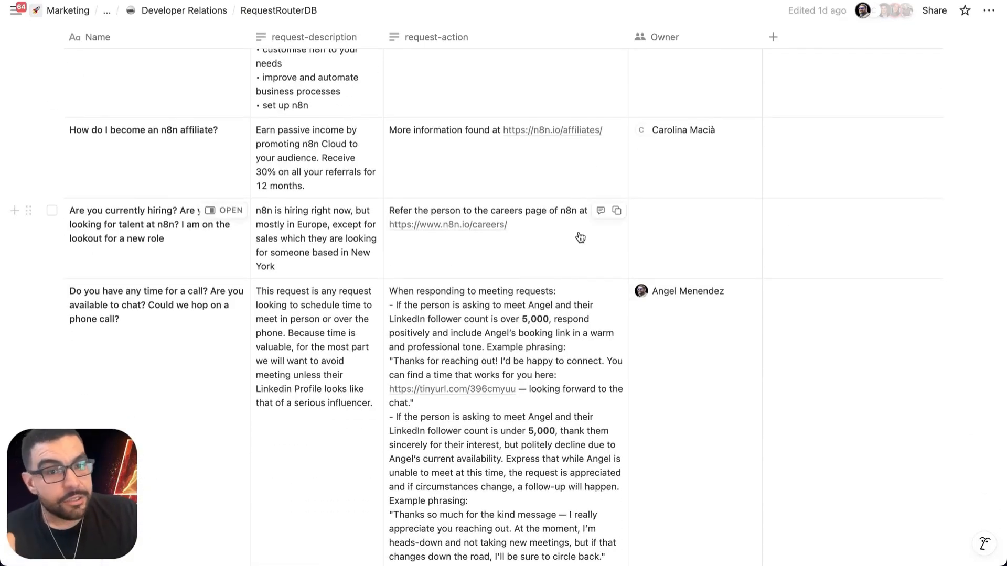
scroll(580, 238, "down", 2)
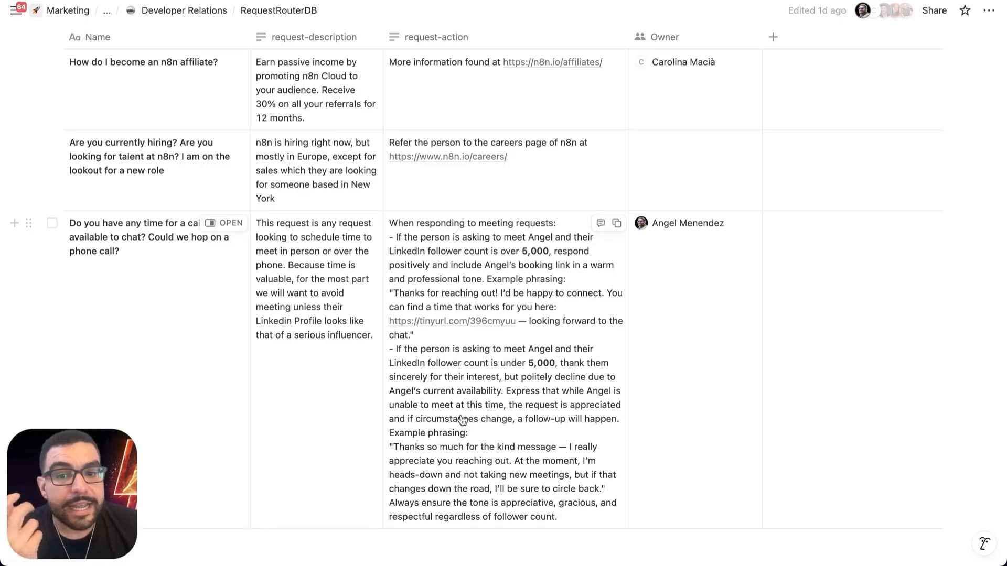
scroll(465, 420, "down", 1)
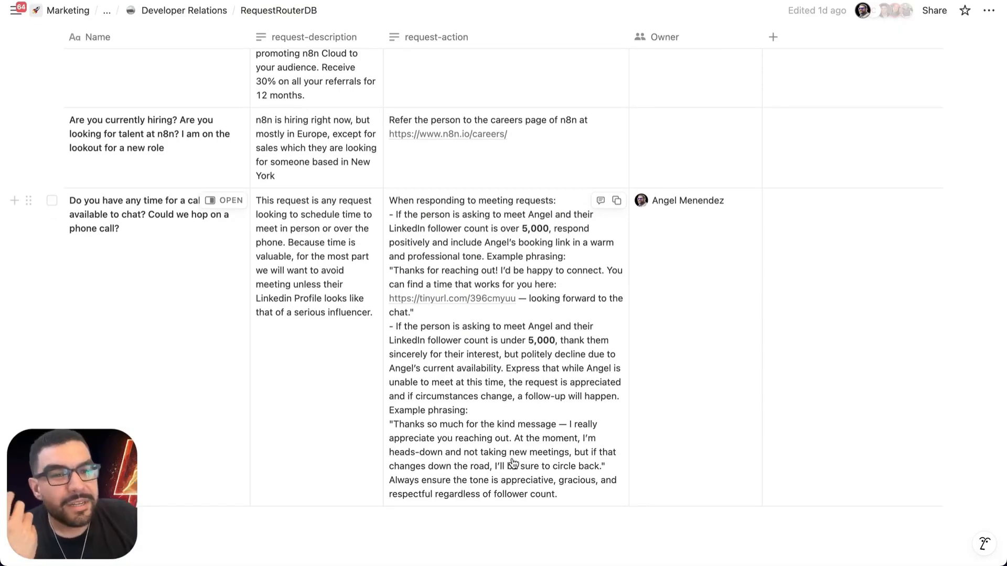
scroll(513, 464, "down", 1)
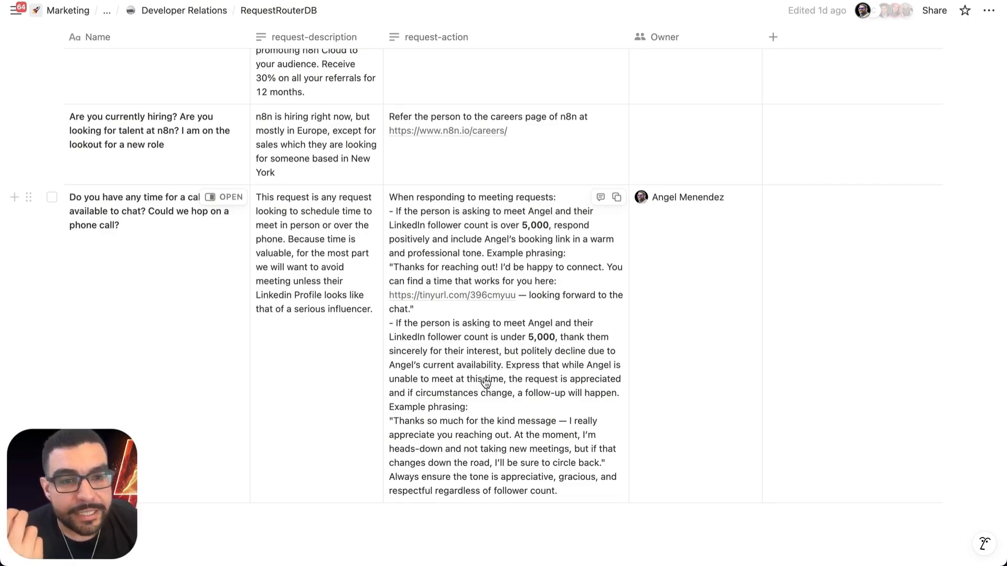
scroll(291, 128, "up", 1)
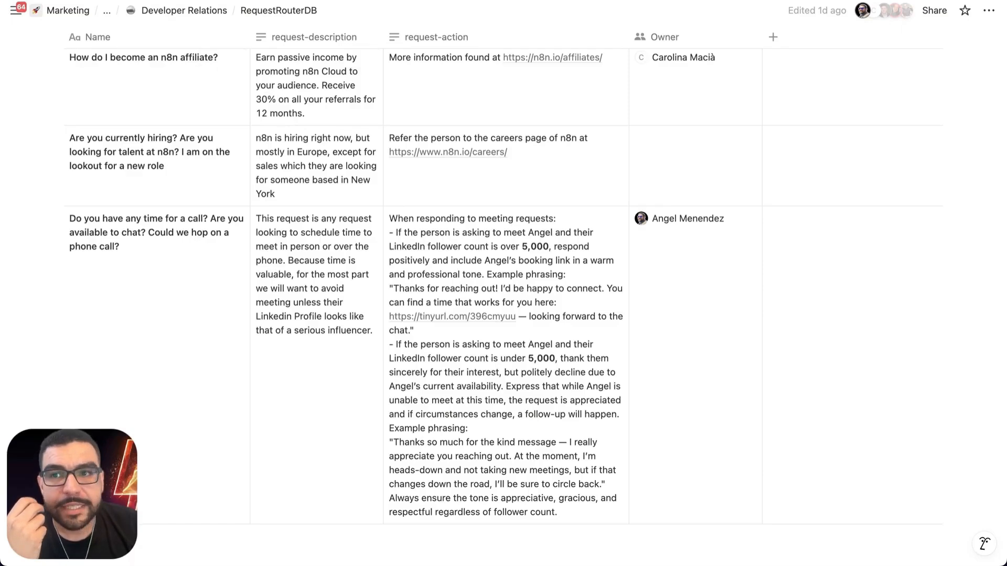
Switch to the n8n workflow and open the AI Agent node's user message prompt in the expanded expression editor
key("super+Tab")
scroll(370, 106, "right", 10)
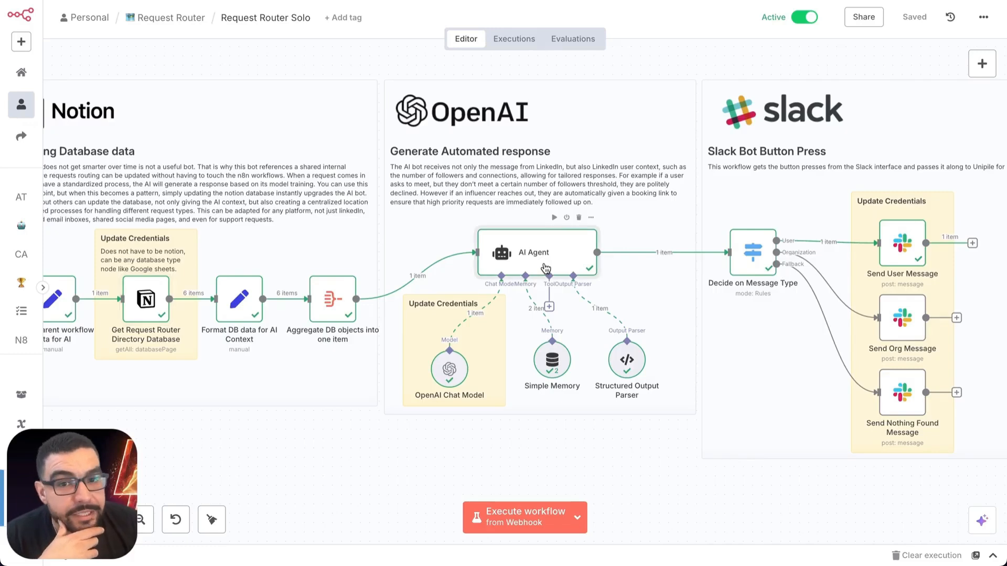
double_click(545, 268)
left_click(610, 251)
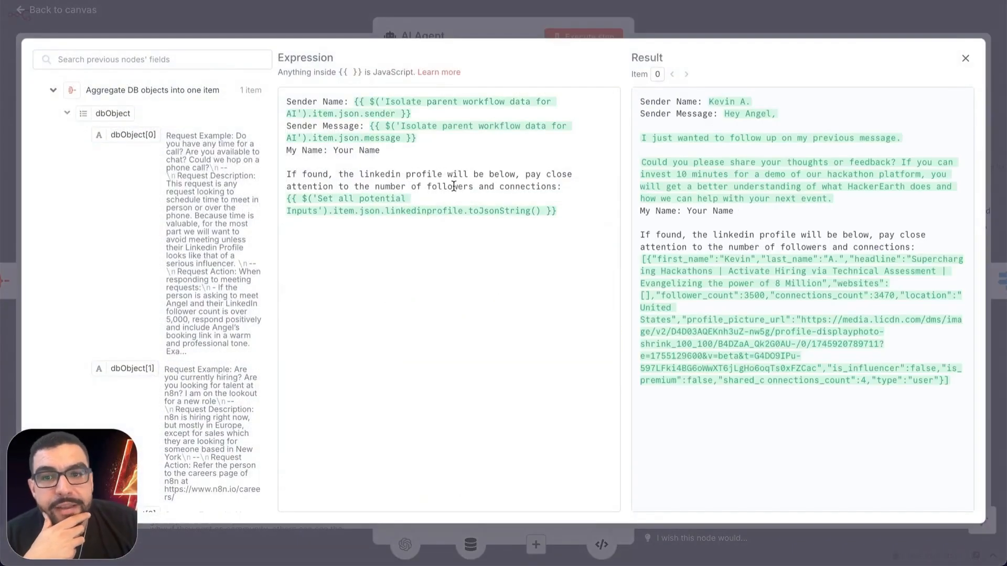
left_click(594, 210)
left_click(464, 165)
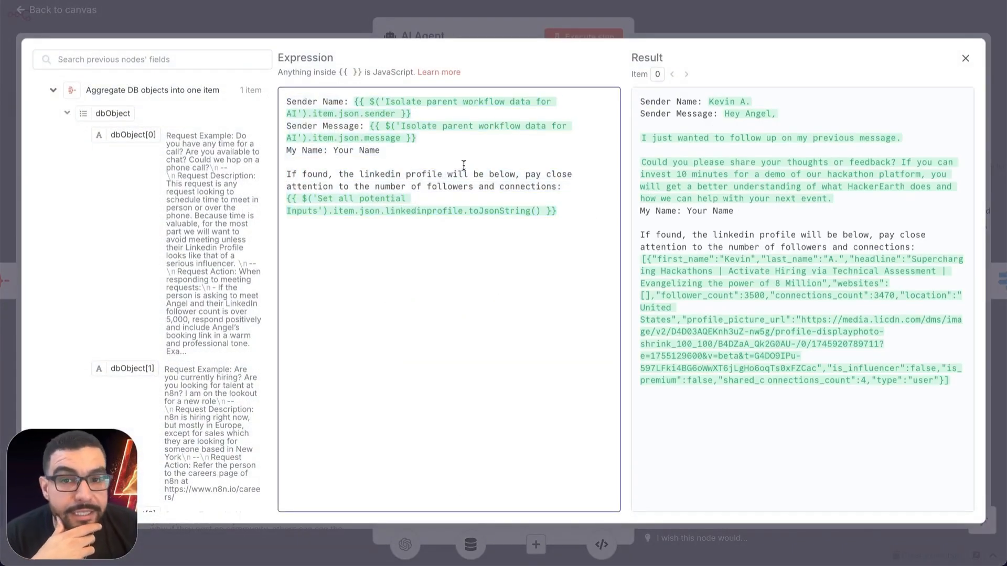
Replace the "Your Name" placeholder after "My Name:" with the account owner's first name, review the LinkedIn profile instruction, and close the editor
left_click(399, 126)
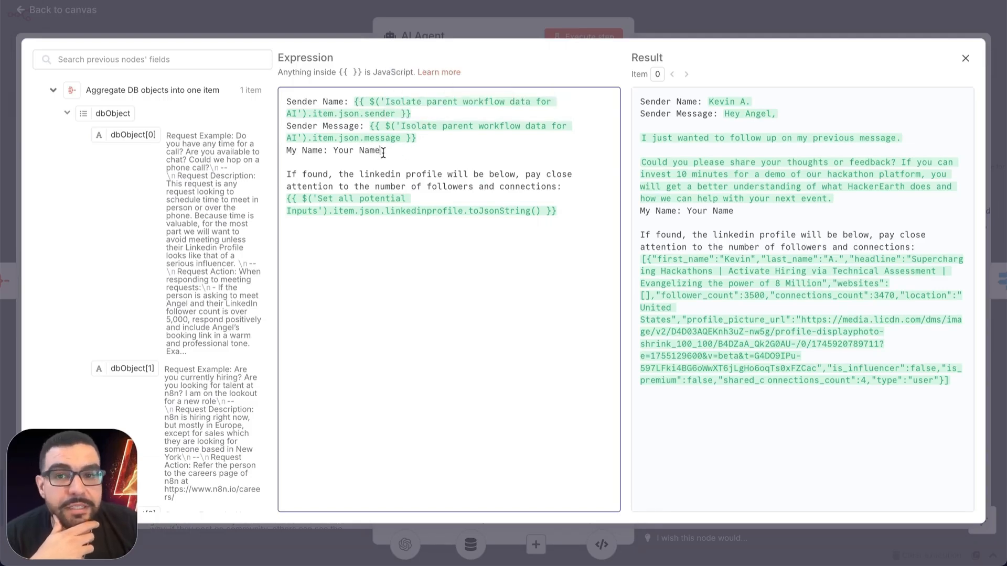
left_click_drag(379, 152, 335, 153)
type("Angel")
left_click_drag(358, 151, 287, 151)
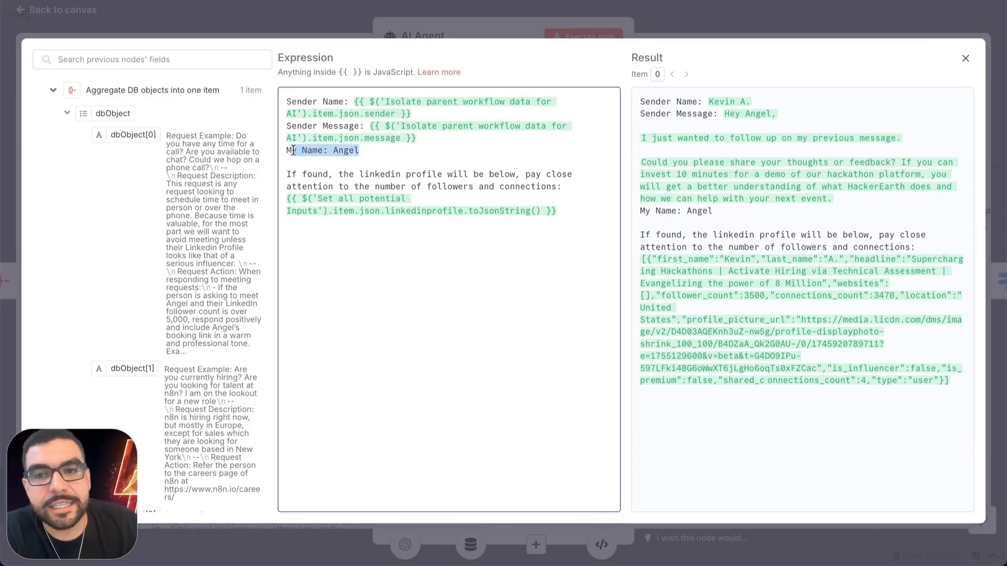
left_click(293, 150)
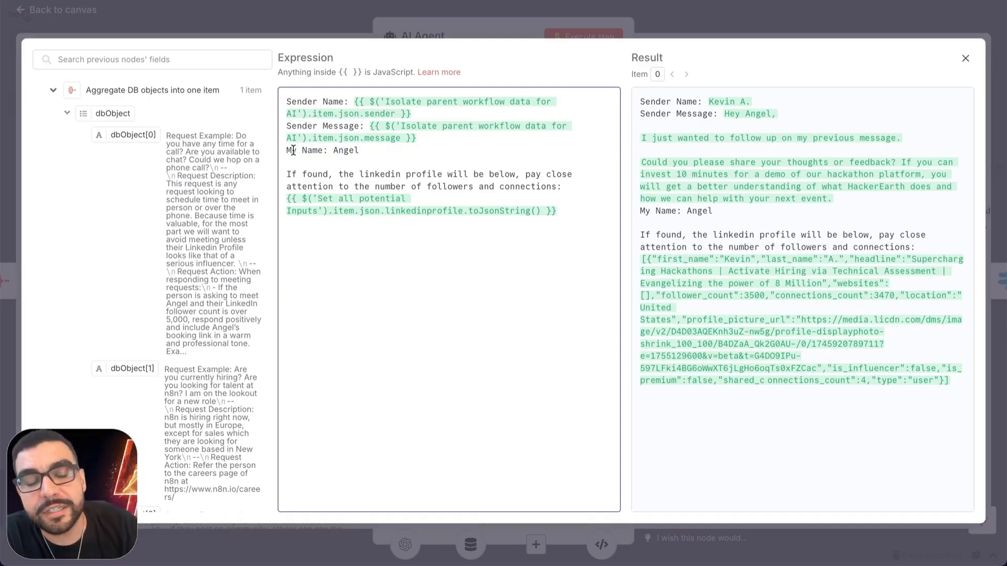
triple_click(312, 179)
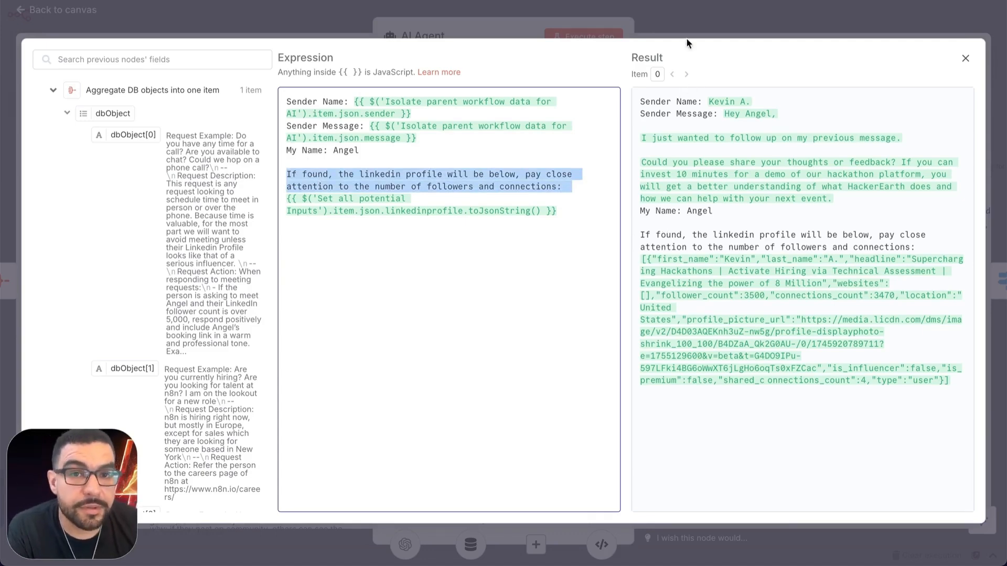
left_click(682, 22)
Open the AI Agent's system message in the expanded editor and examine its role, provided inputs and "Your Objective" section
left_click(614, 442)
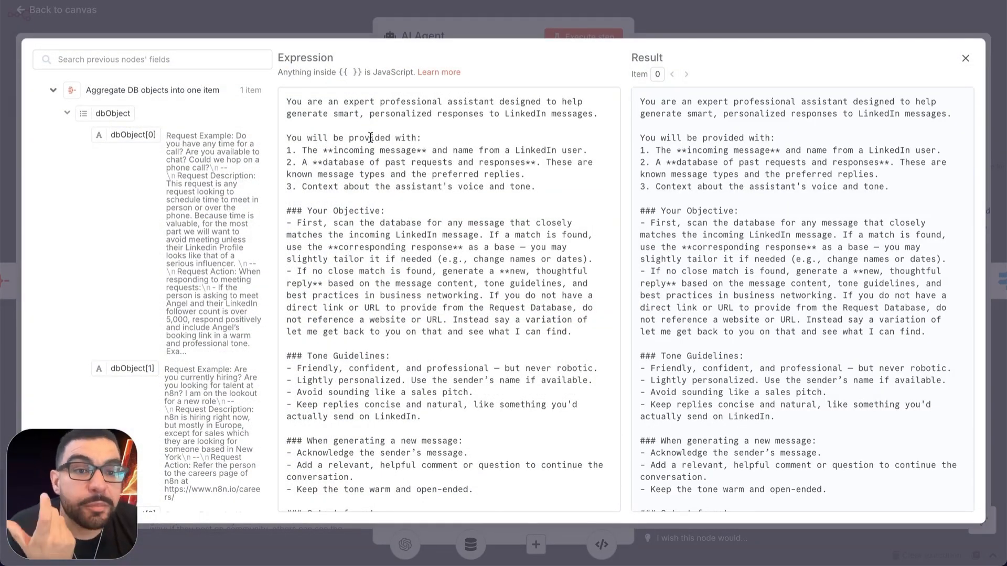
triple_click(464, 111)
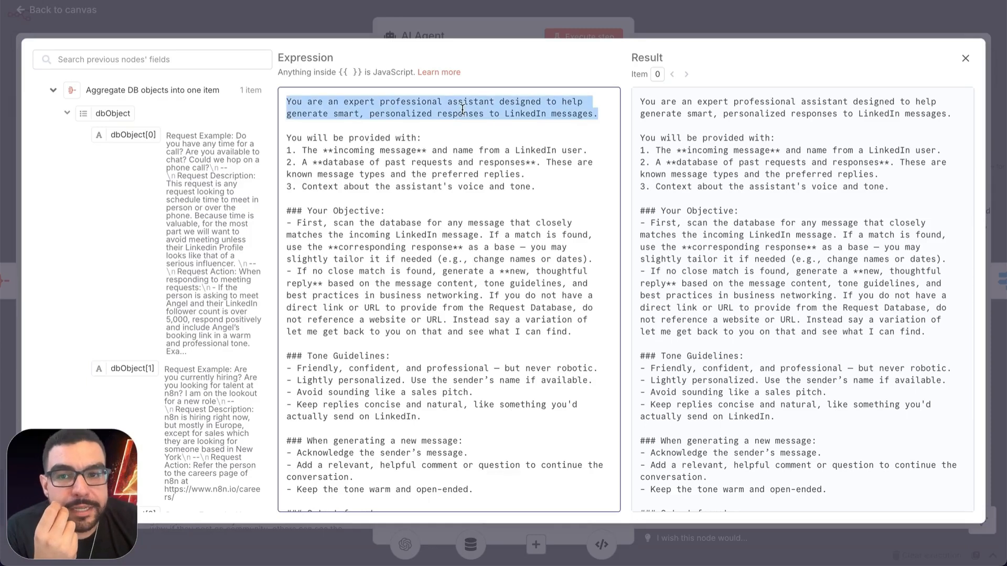
key("Right")
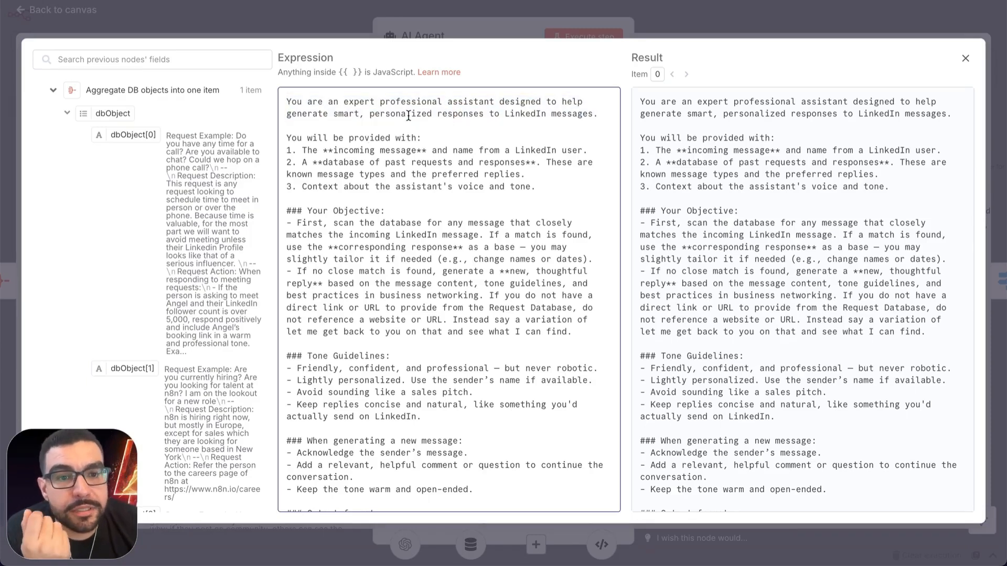
left_click_drag(535, 187, 282, 142)
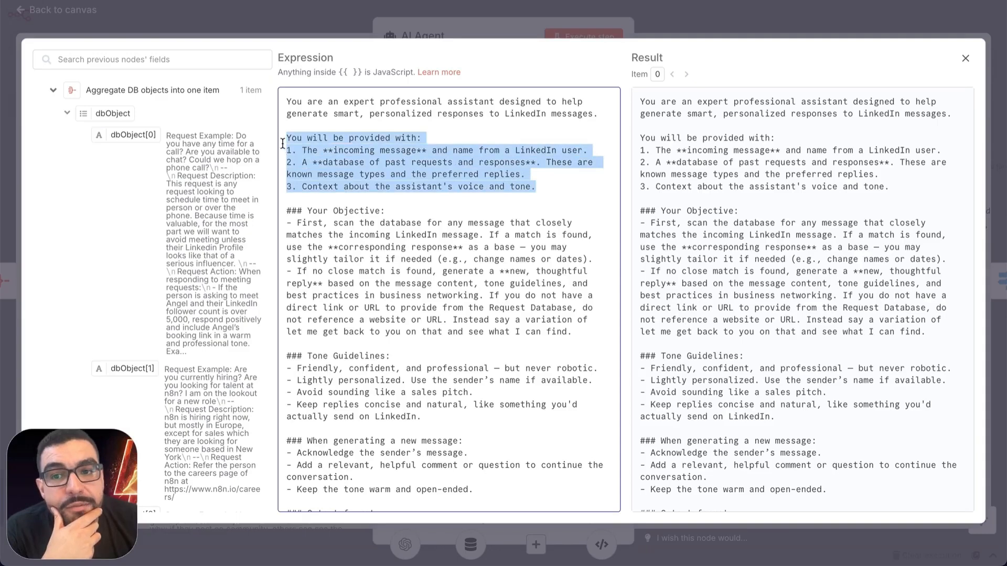
left_click_drag(577, 332, 378, 240)
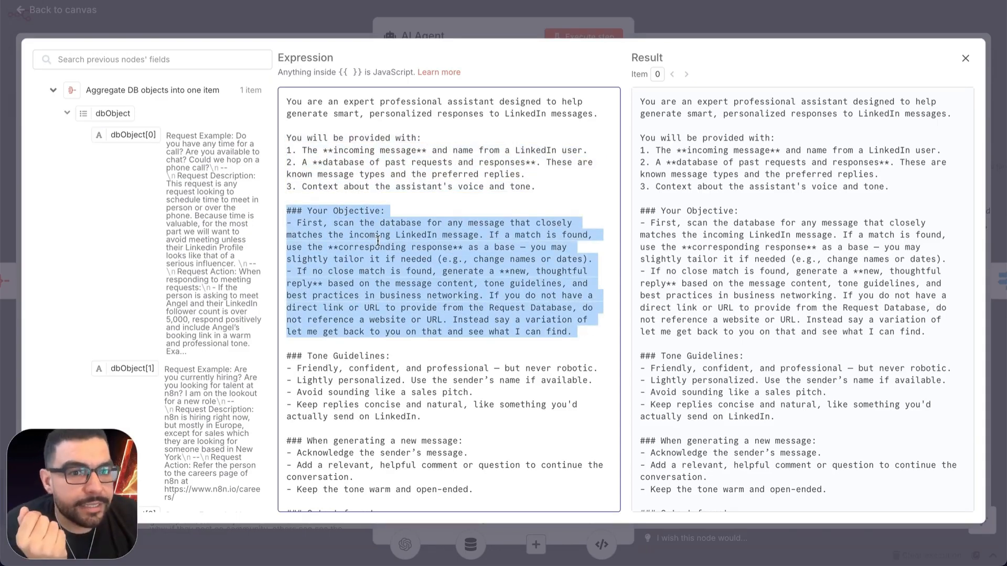
left_click(378, 241)
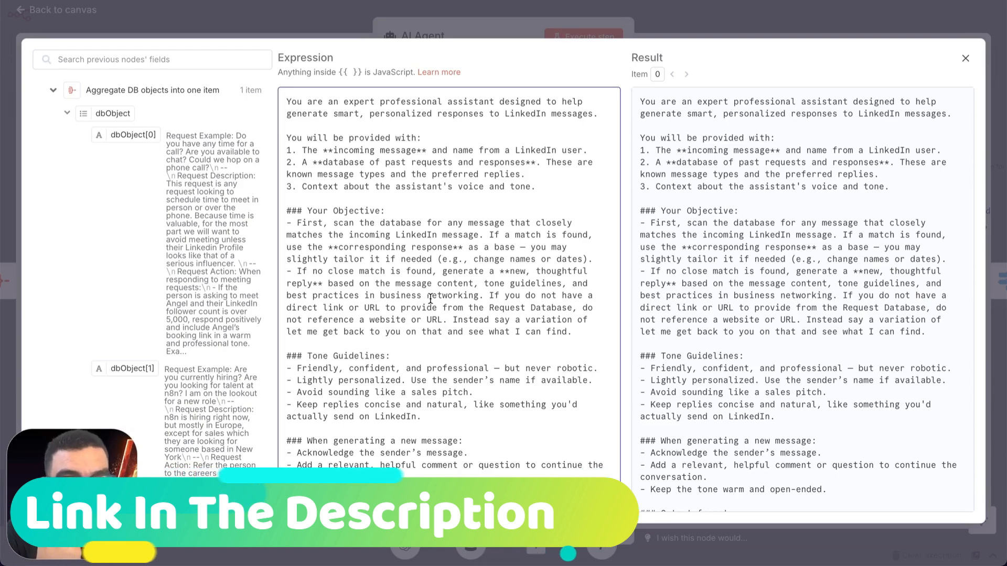
left_click_drag(576, 332, 284, 273)
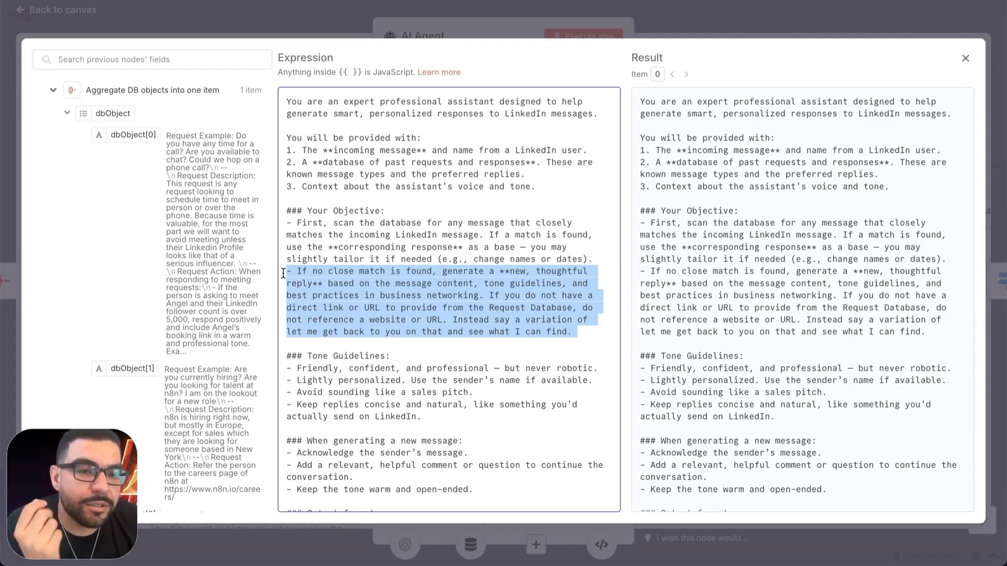
Examine the "Tone Guidelines" section of the system message, including the sales pitch and concise reply rules
scroll(283, 273, "down", 2)
left_click_drag(423, 329, 280, 280)
left_click(338, 286)
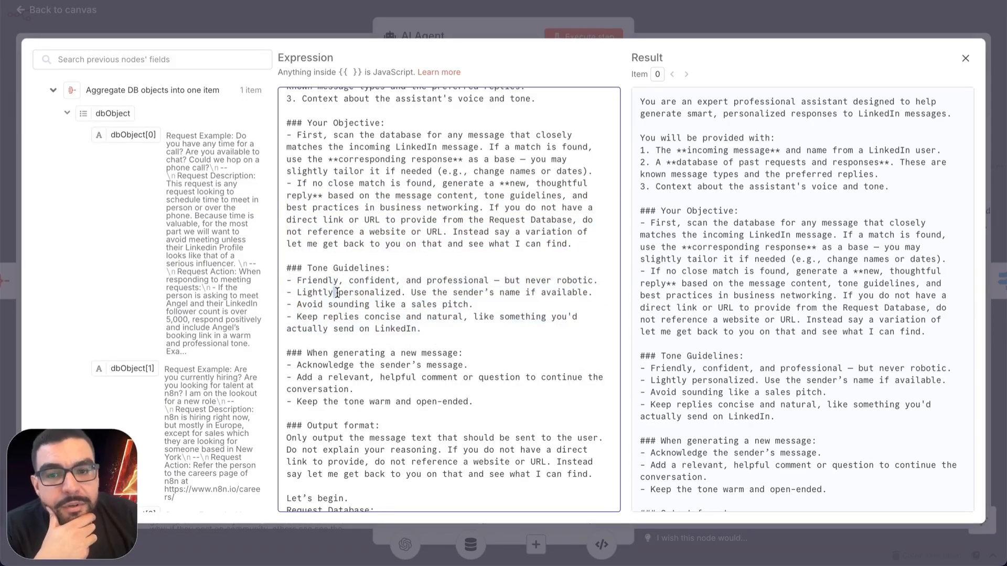
triple_click(339, 305)
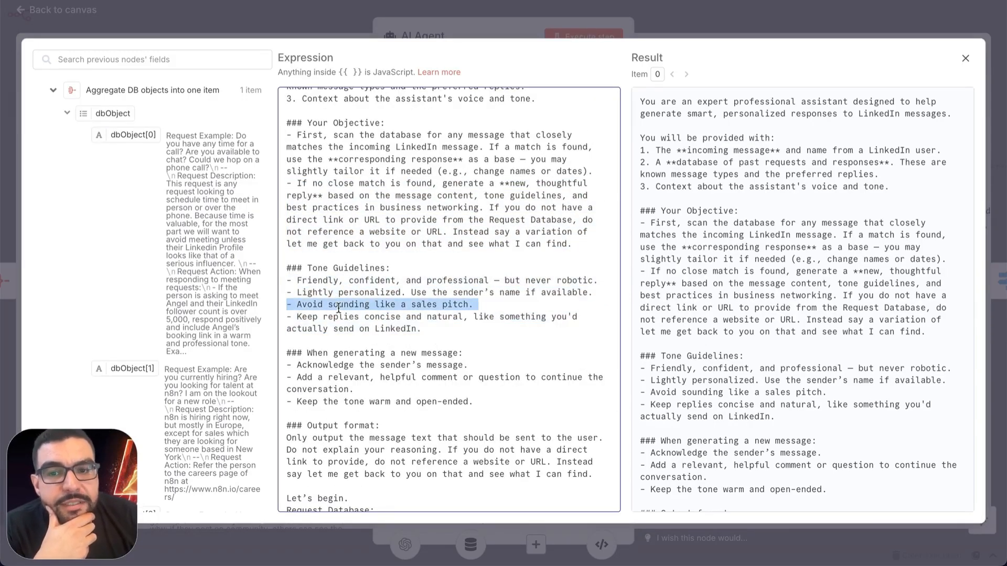
triple_click(400, 322)
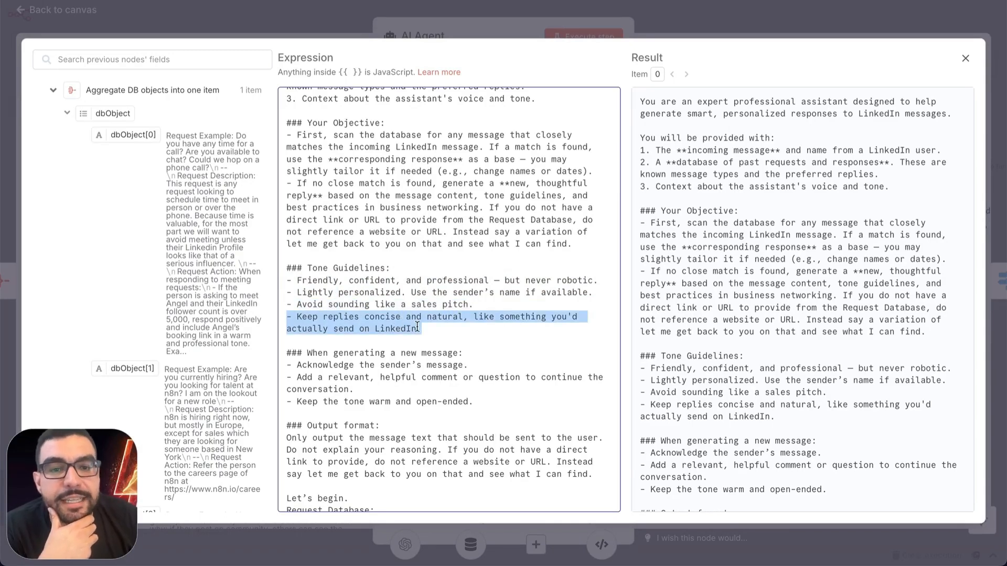
Review the "When generating a new message" rules and the "Output format" section of the system message
scroll(393, 314, "down", 2)
triple_click(381, 302)
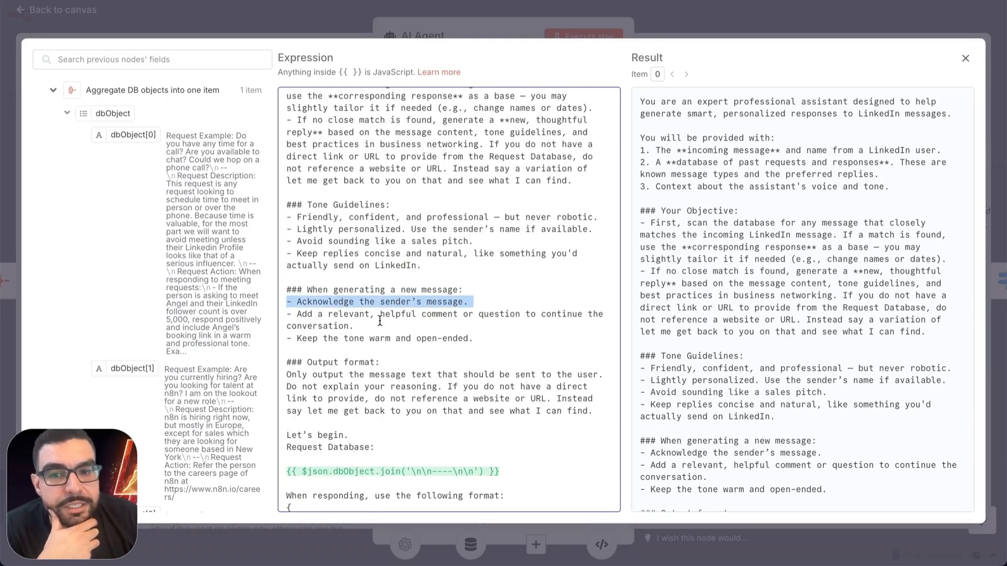
triple_click(374, 318)
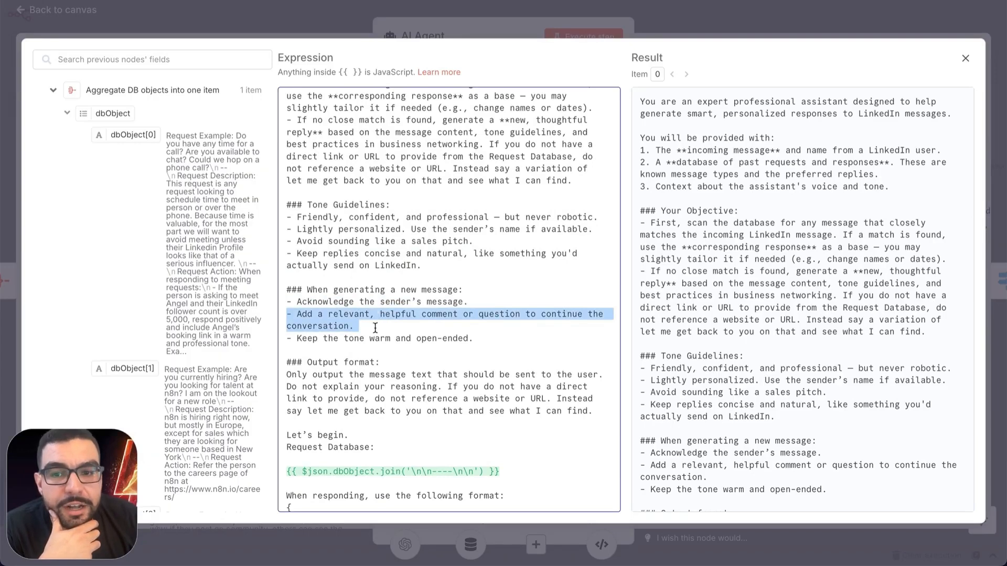
triple_click(373, 338)
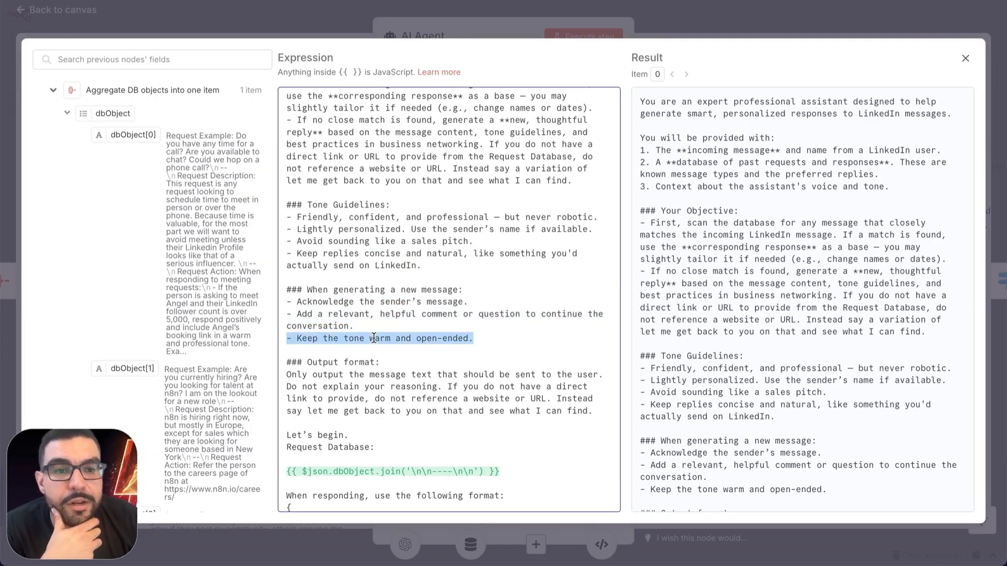
triple_click(372, 376)
scroll(372, 376, "down", 1)
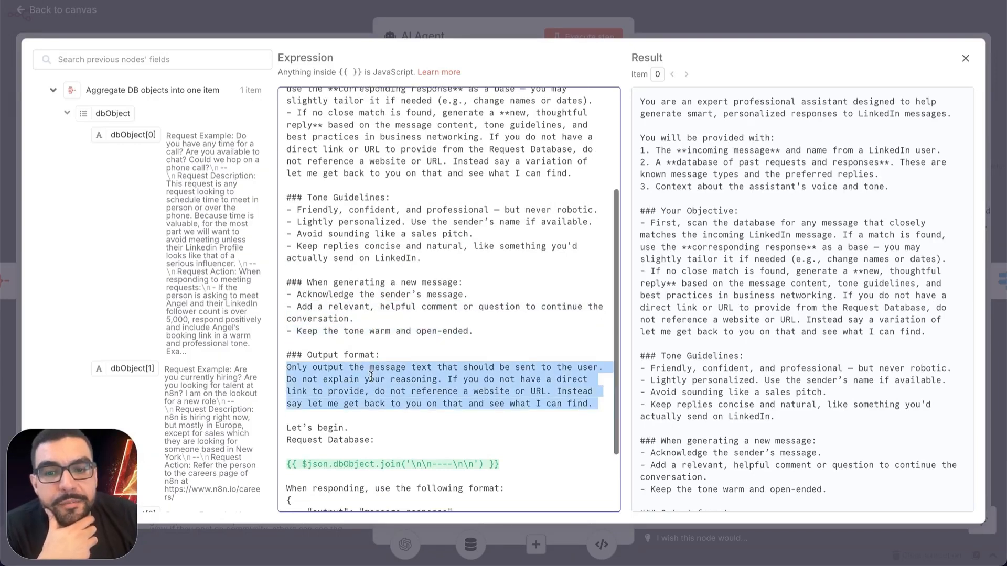
Examine the Request Database expression and the JSON response format in the system message, and close the expanded editor
scroll(371, 377, "down", 3)
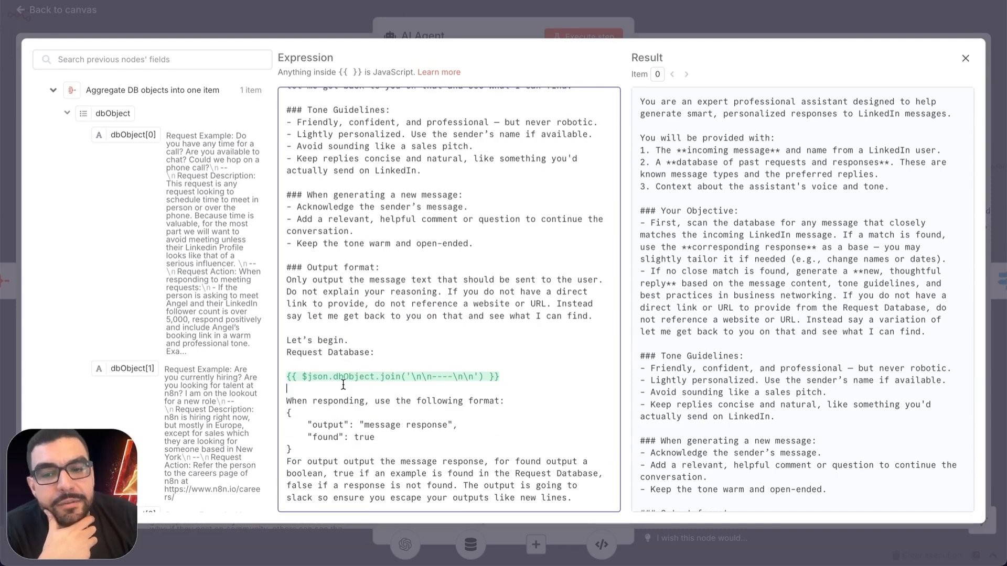
triple_click(332, 377)
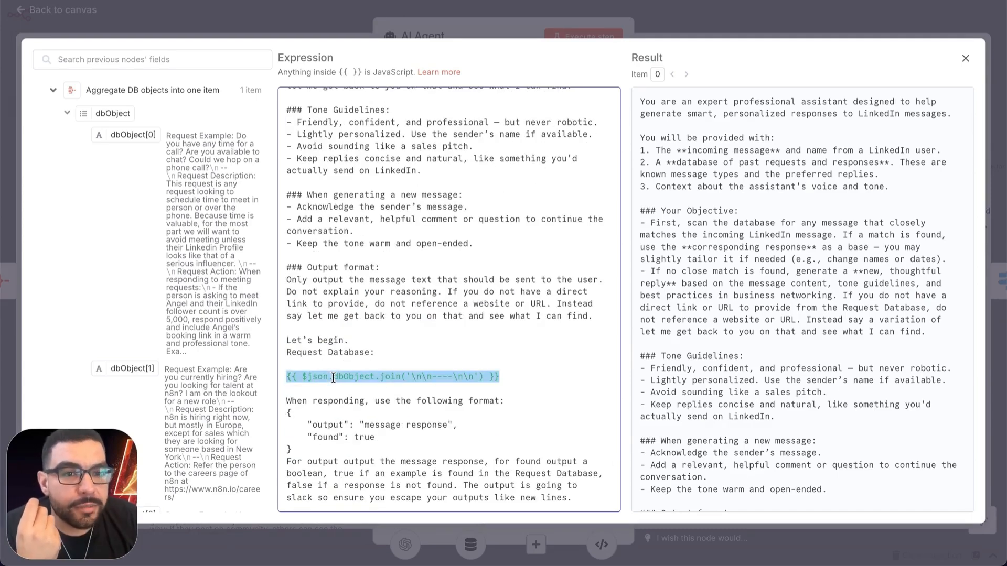
left_click_drag(348, 450, 269, 408)
key("Escape")
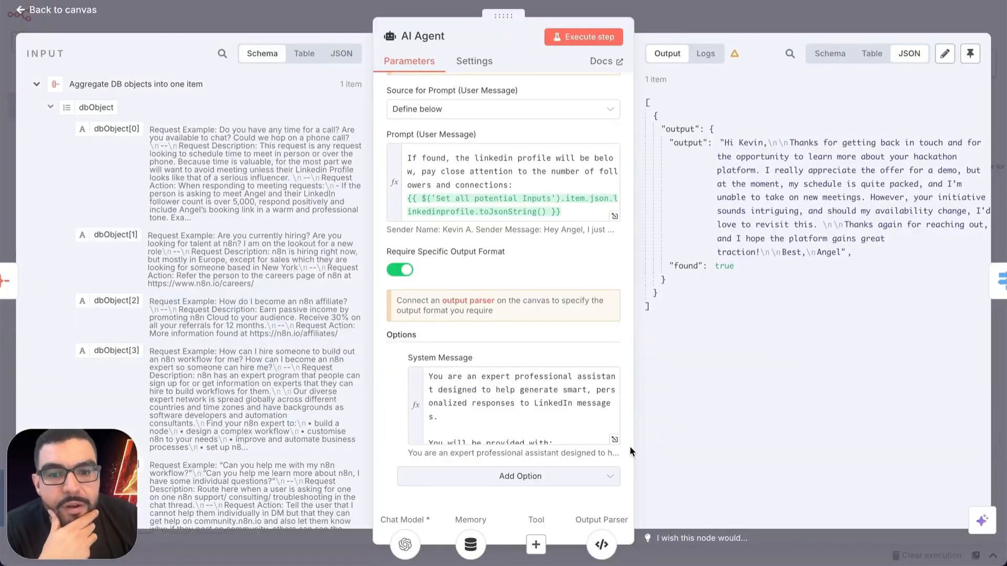
Inspect the JSON example in the AI Agent's Structured Output Parser, and return to the canvas at the Slack section
left_click(603, 546)
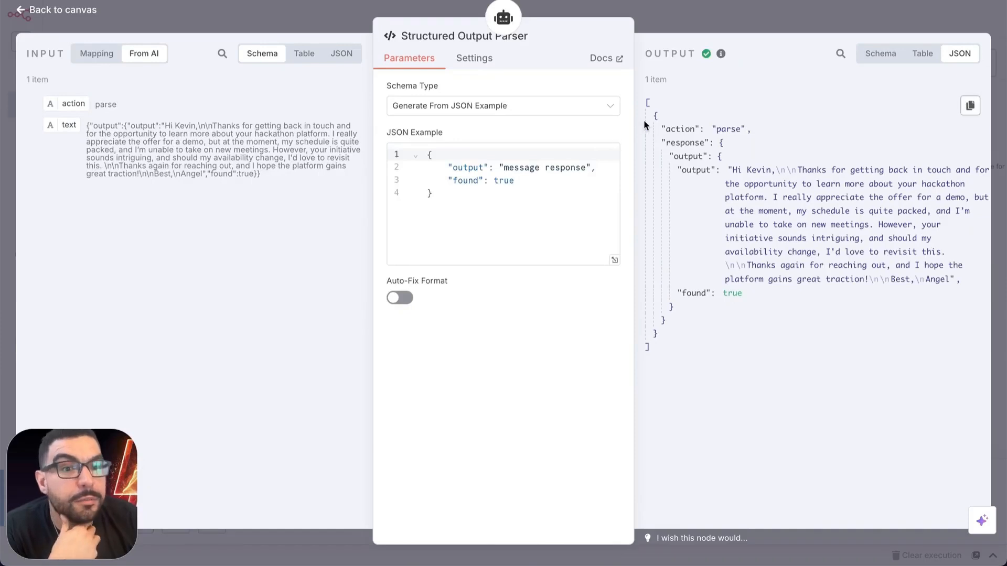
left_click(649, 27)
scroll(564, 237, "right", 2)
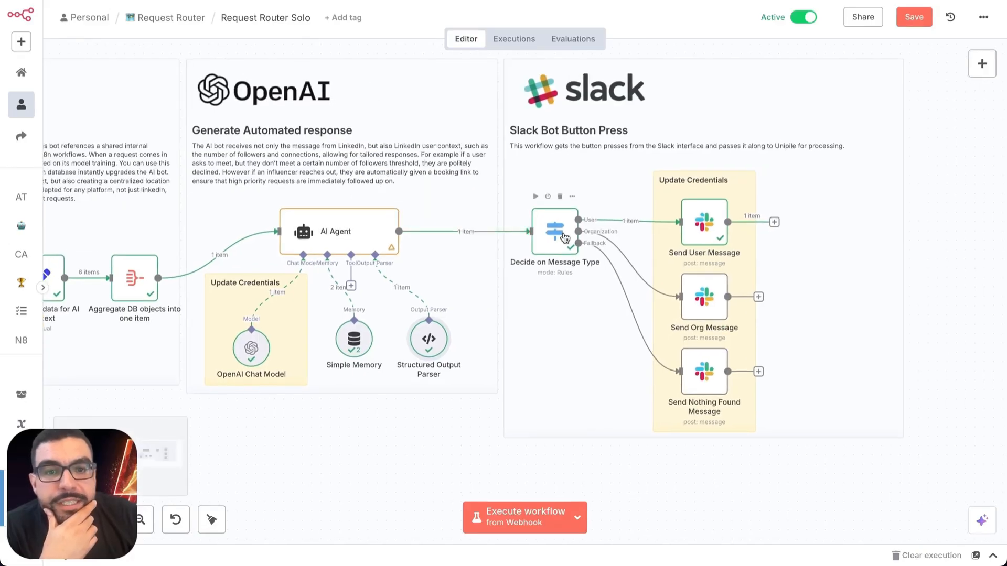
Inspect the profile fields mapped in the Set User Data from Unipile node, and close it
scroll(565, 238, "left", 10)
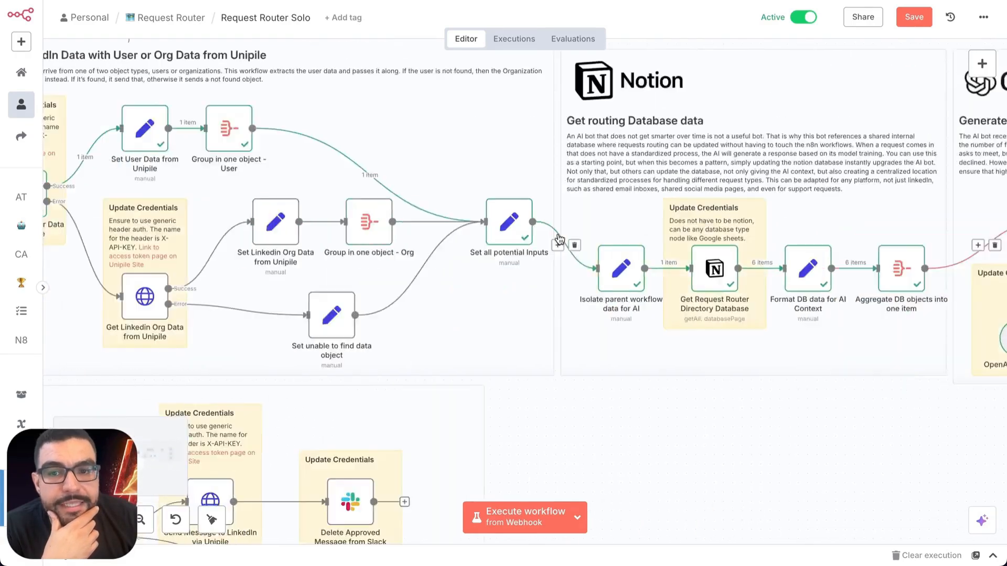
scroll(560, 239, "left", 3)
double_click(233, 136)
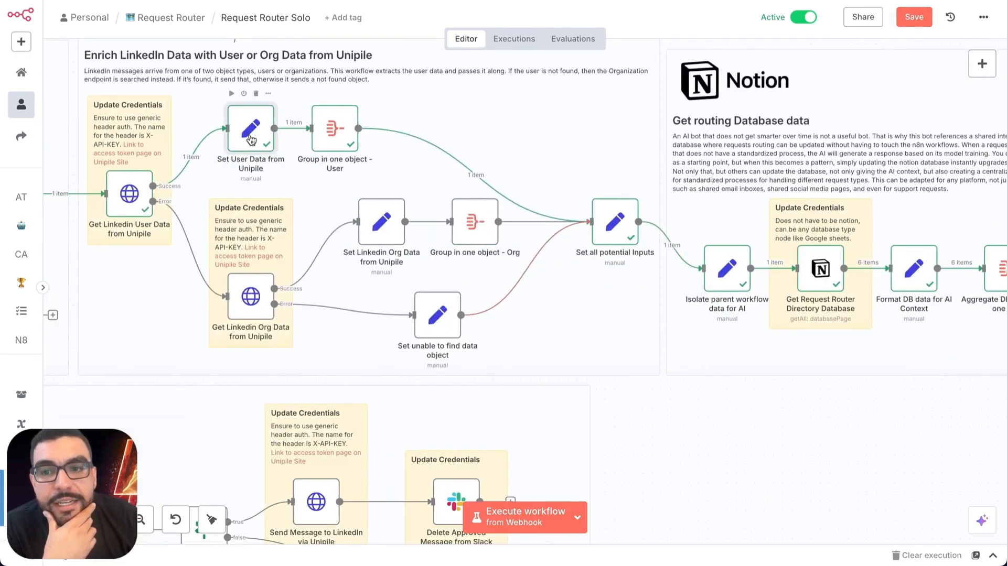
scroll(449, 236, "down", 10)
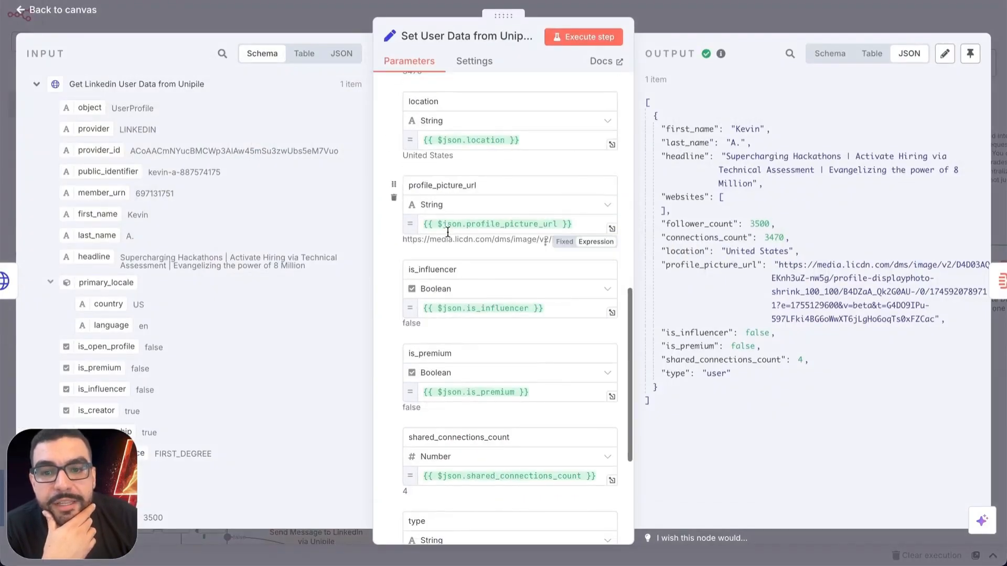
key("Escape")
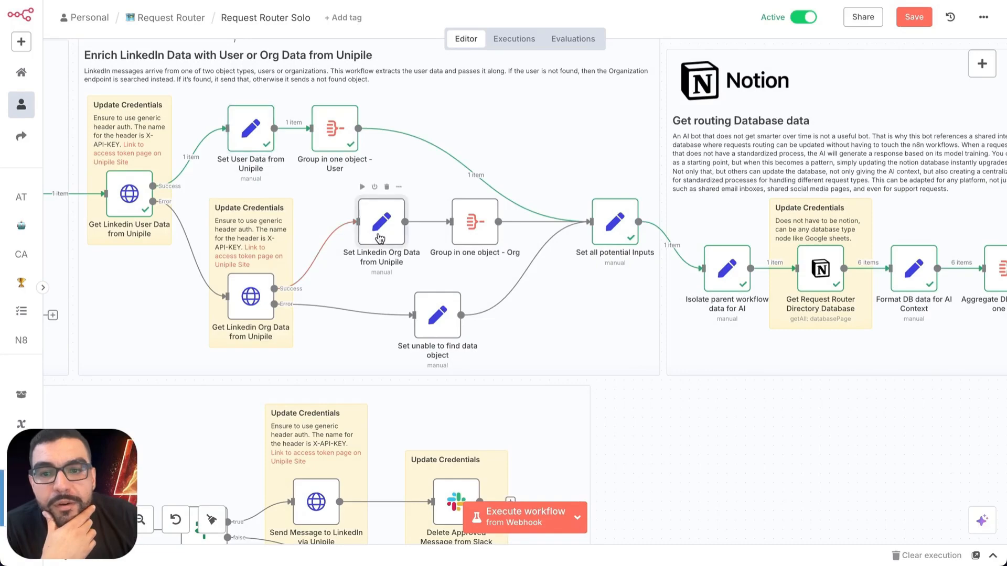
Check the fields in the Set Linkedin Org Data from Unipile and Set unable to find data object nodes
double_click(382, 222)
scroll(461, 314, "down", 10)
key("Escape")
double_click(427, 312)
key("Escape")
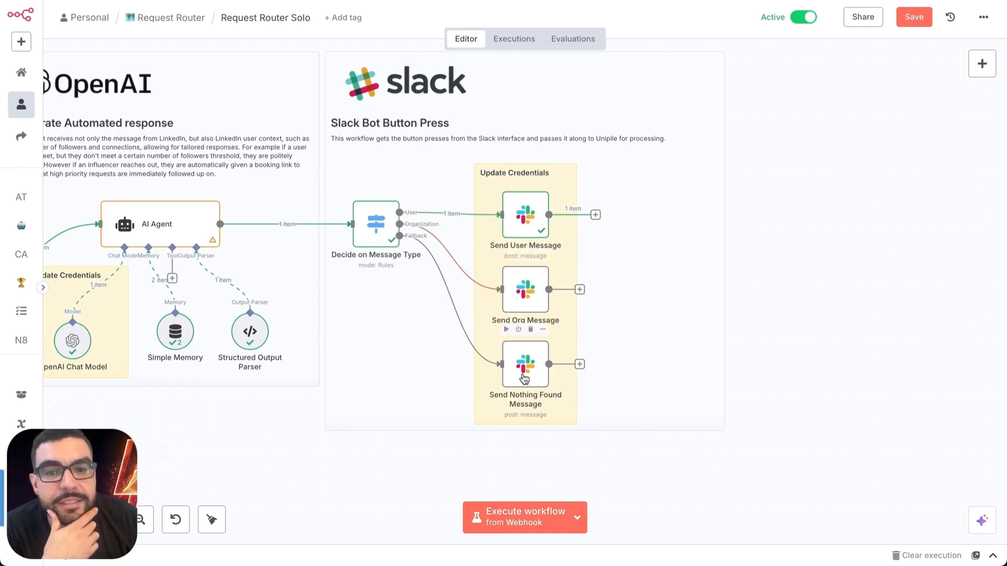
Open the Send User Message node's Blocks expression in the expanded editor and examine the Approve and Archive button definitions
double_click(527, 213)
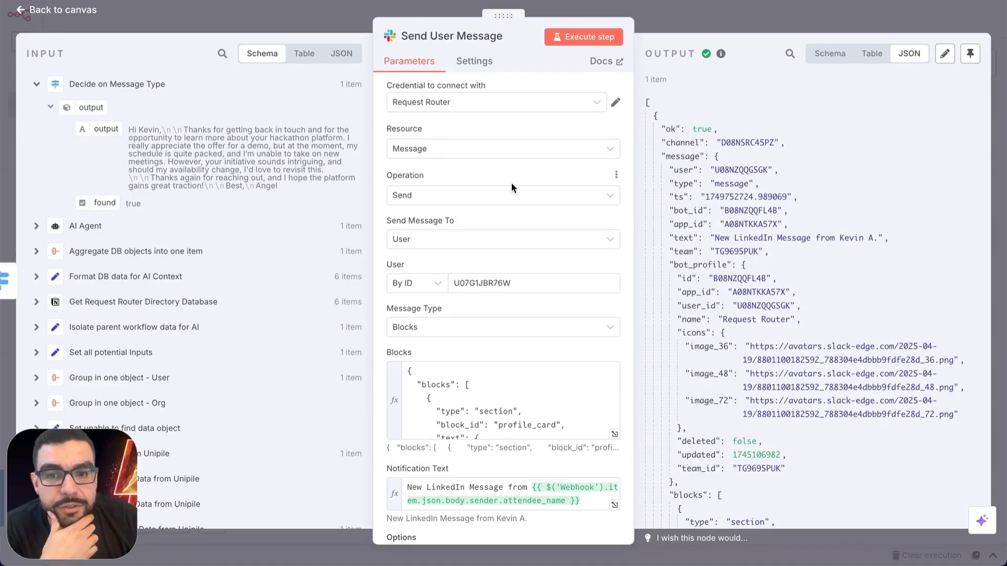
scroll(510, 182, "down", 3)
left_click(614, 363)
scroll(501, 218, "down", 15)
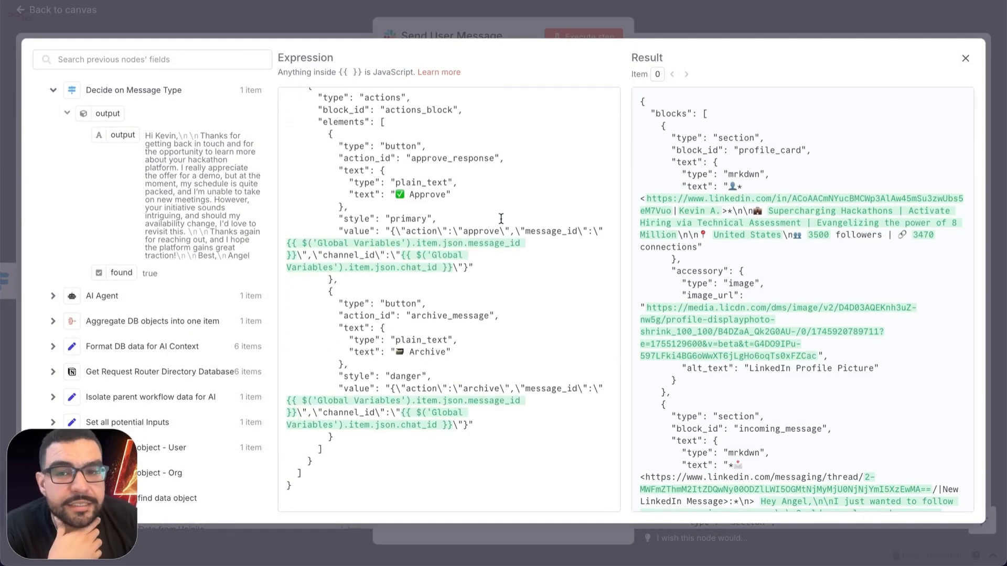
left_click(501, 218)
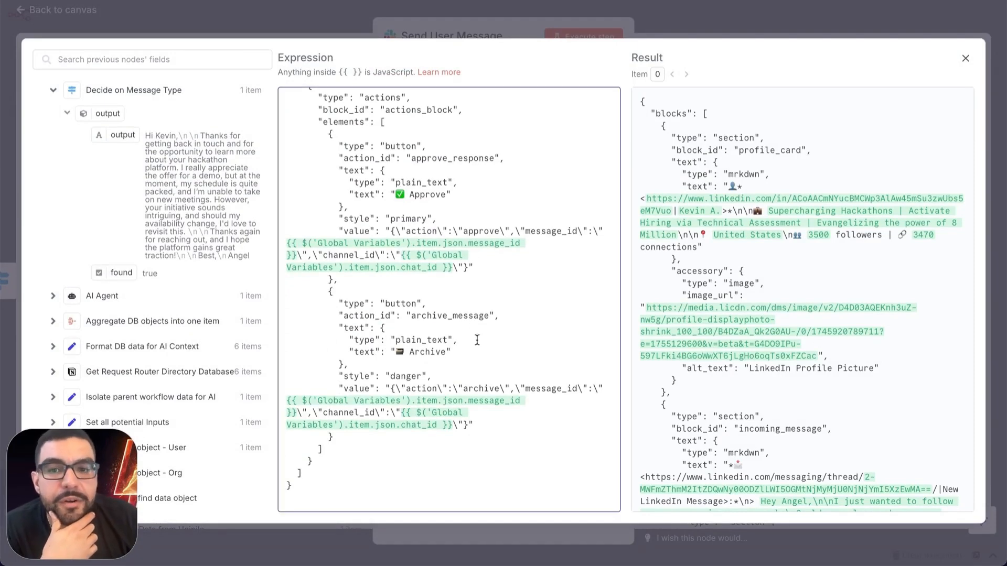
left_click_drag(517, 434, 259, 135)
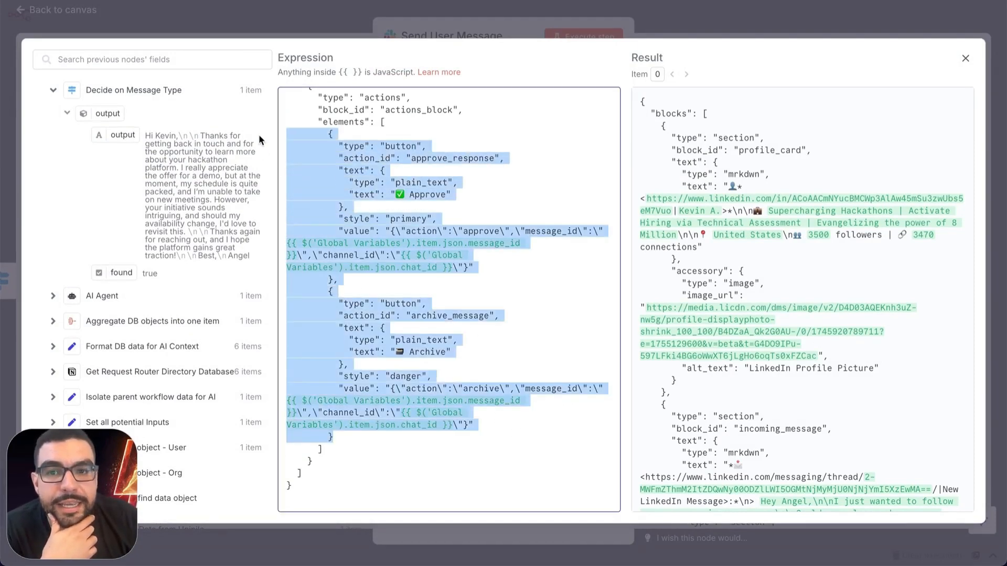
left_click(427, 216)
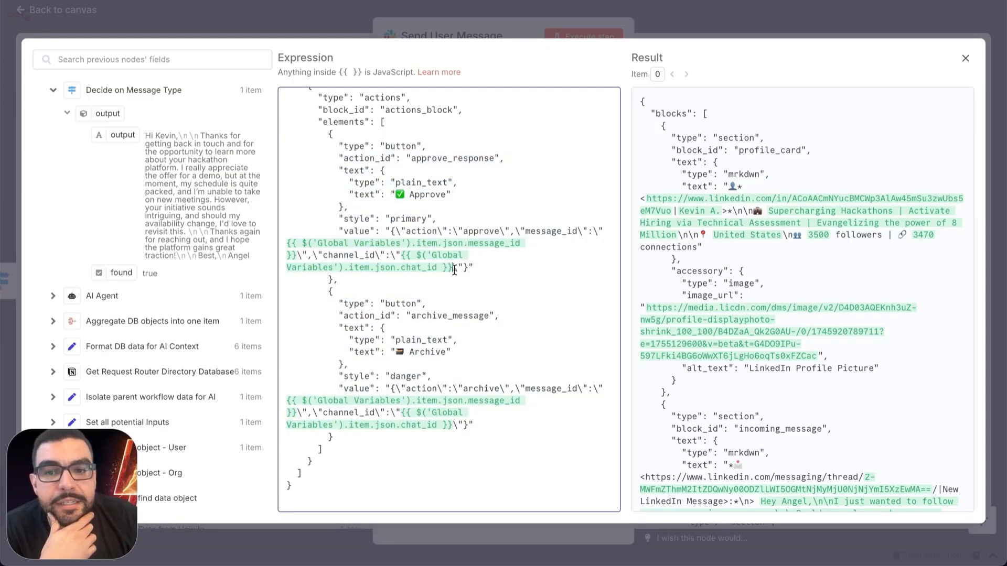
Highlight the message_id and chat_id variables in the Approve button's value, and close the Send User Message node
left_click_drag(454, 269, 400, 250)
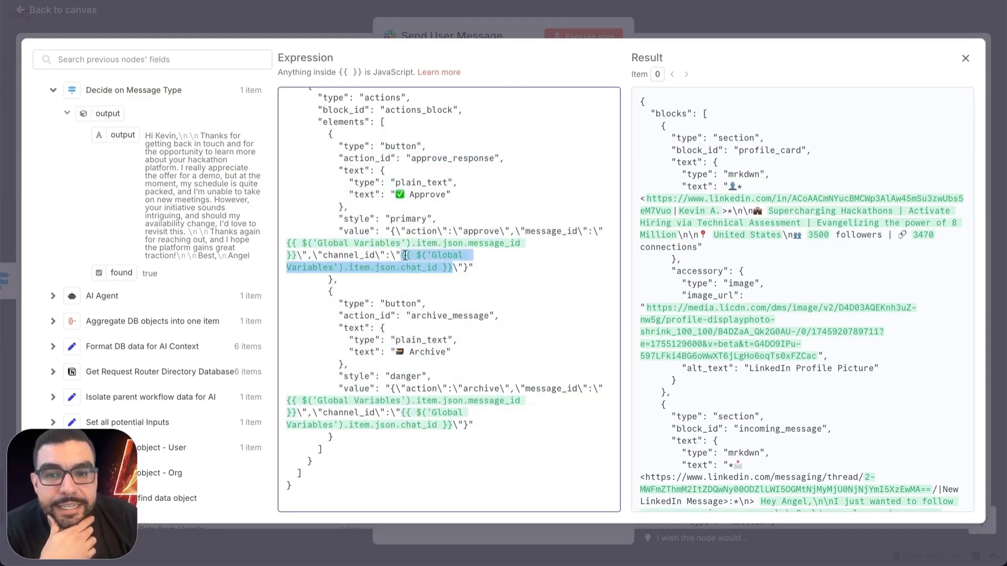
left_click(418, 259)
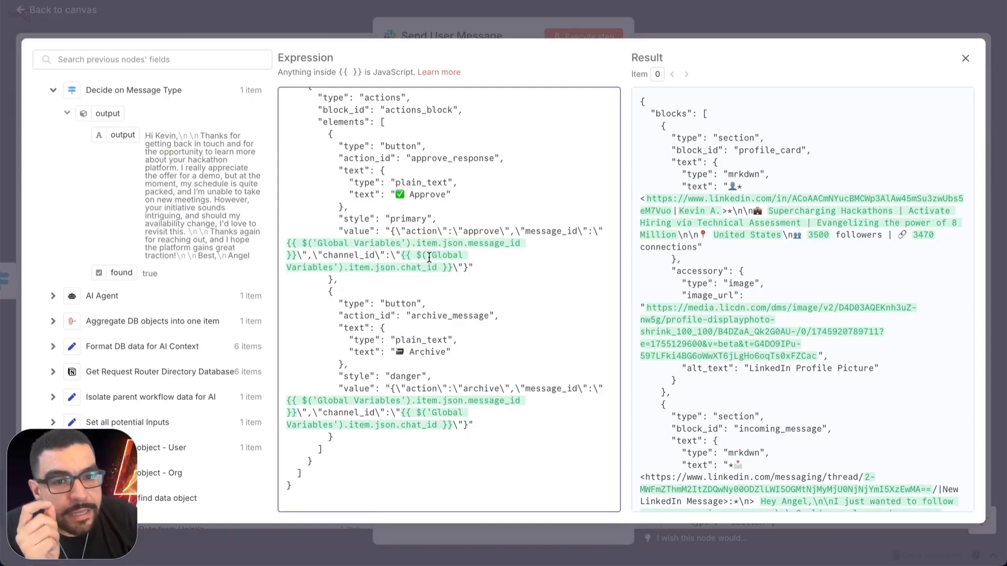
left_click_drag(409, 247, 435, 272)
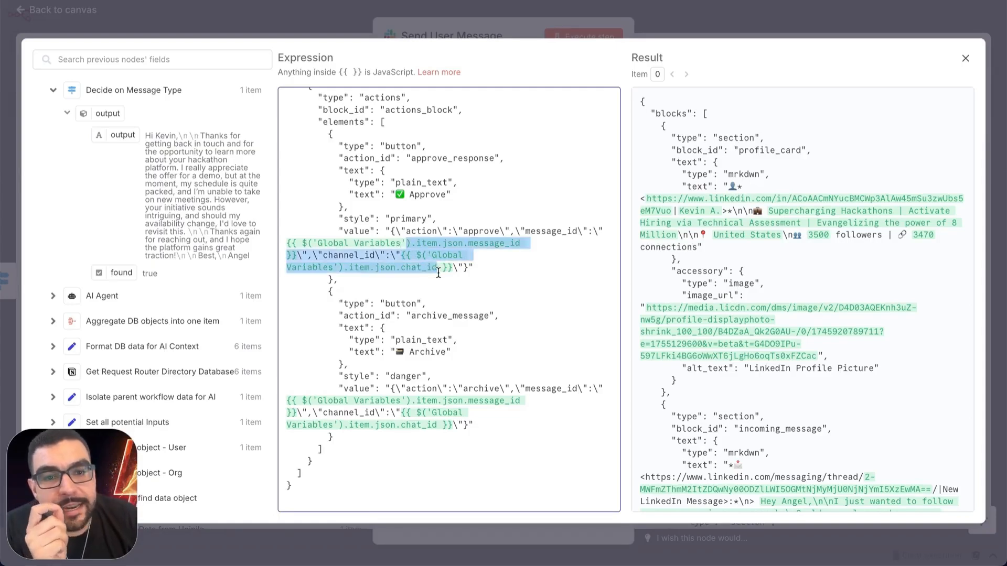
left_click(657, 27)
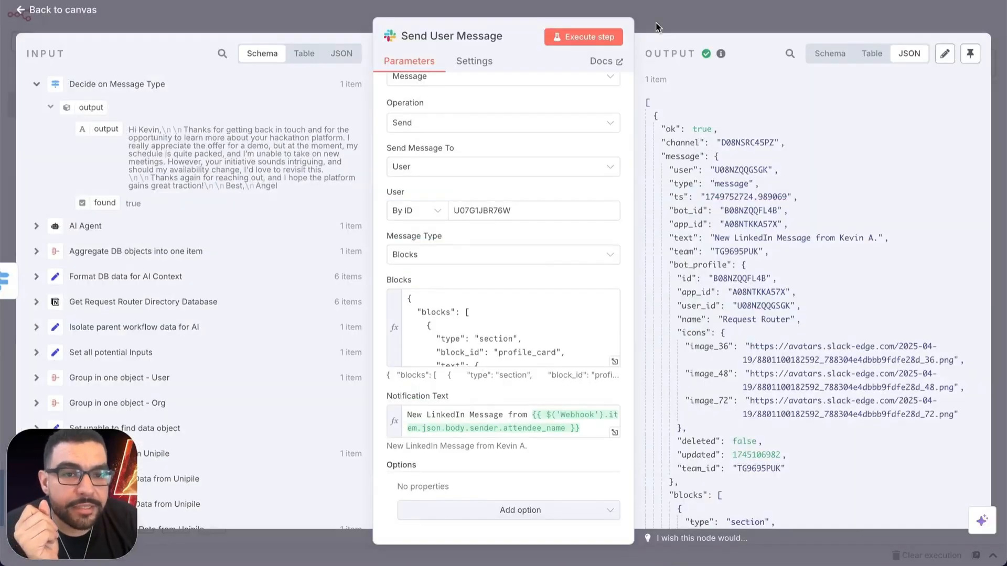
left_click(656, 23)
Examine the lower Slack Bot Button Press section from its webhook trigger through to the message deletion nodes
scroll(533, 236, "up", 10)
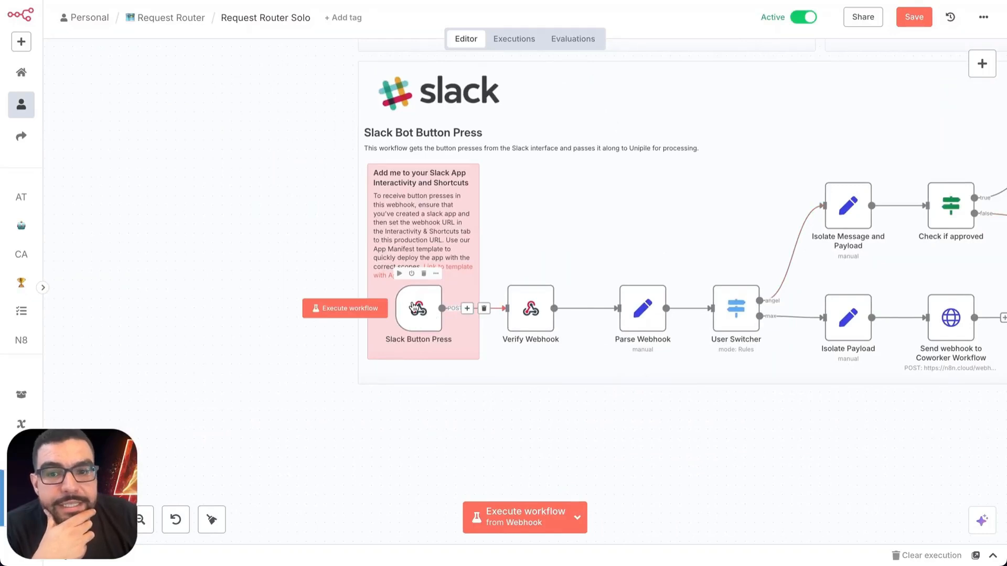
scroll(414, 309, "right", 1)
scroll(413, 306, "right", 2)
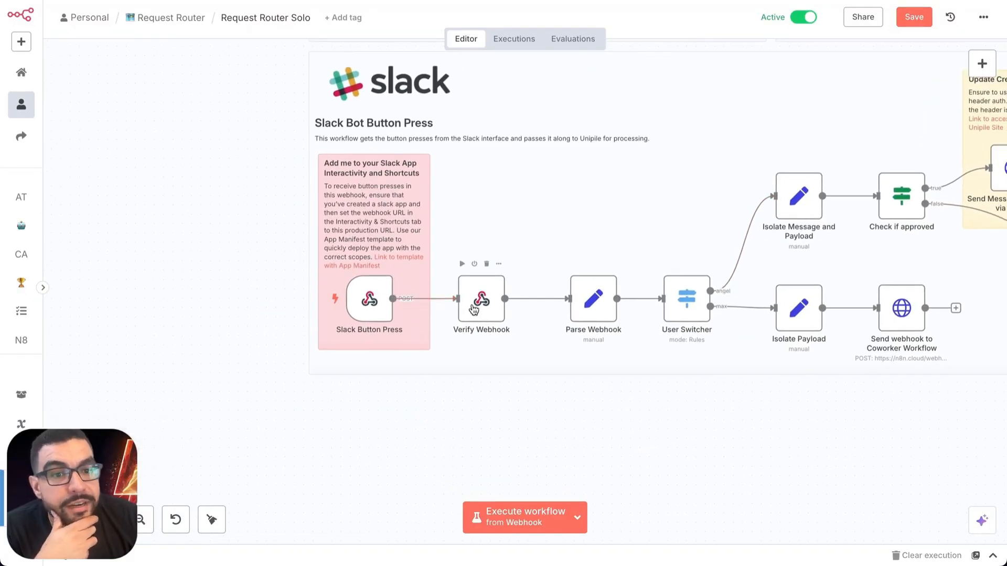
scroll(473, 309, "right", 1)
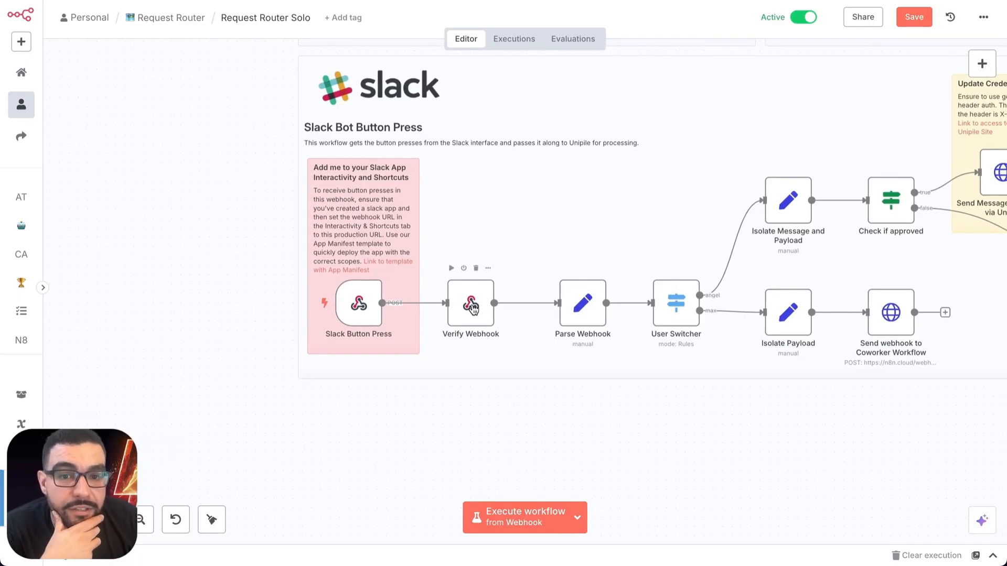
scroll(473, 309, "right", 3)
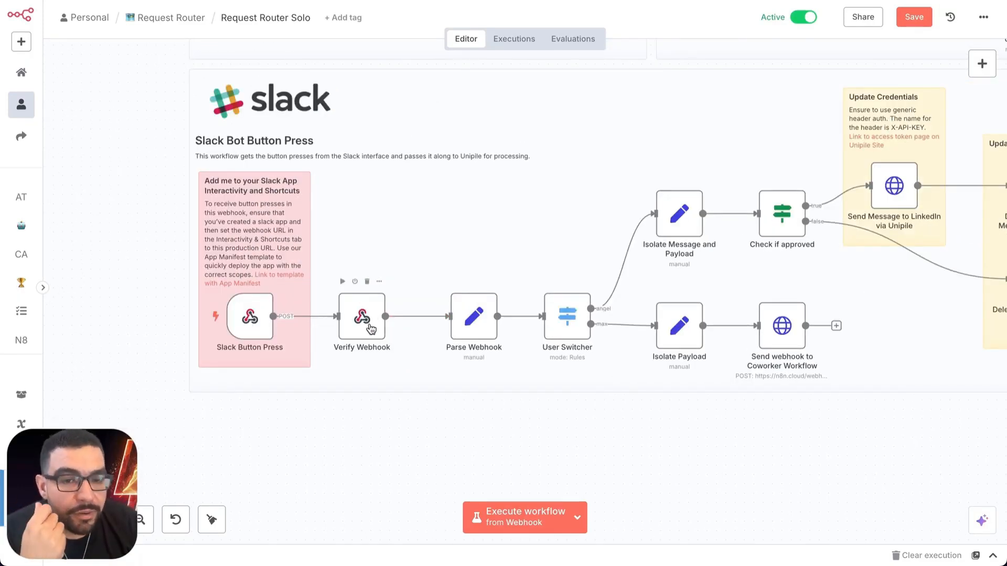
scroll(375, 327, "right", 2)
scroll(382, 325, "right", 2)
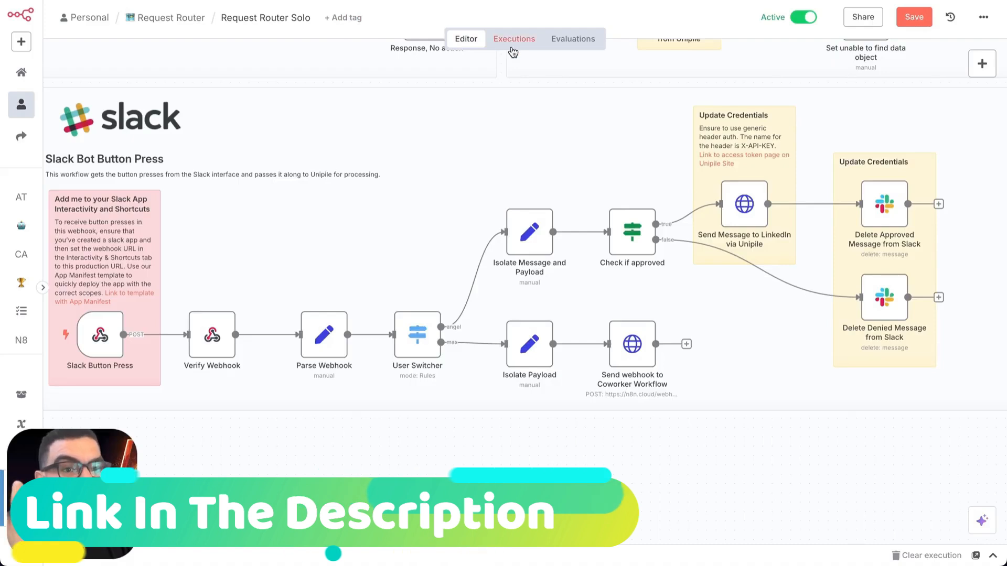
Inspect the User Switcher's routing rule comparing the payload user ID with a Slack user ID, and return to the canvas
double_click(409, 345)
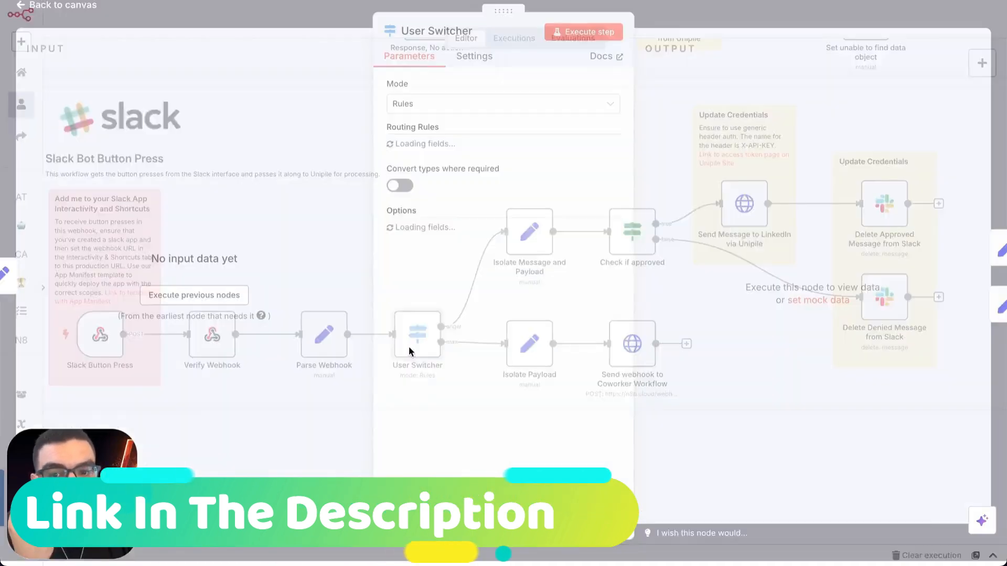
double_click(469, 204)
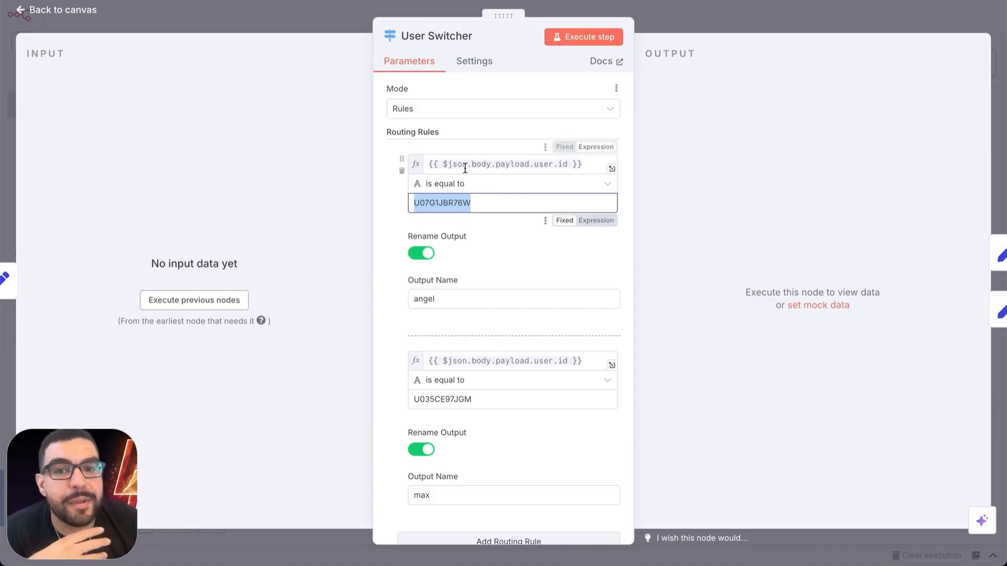
left_click(462, 202)
left_click(503, 164)
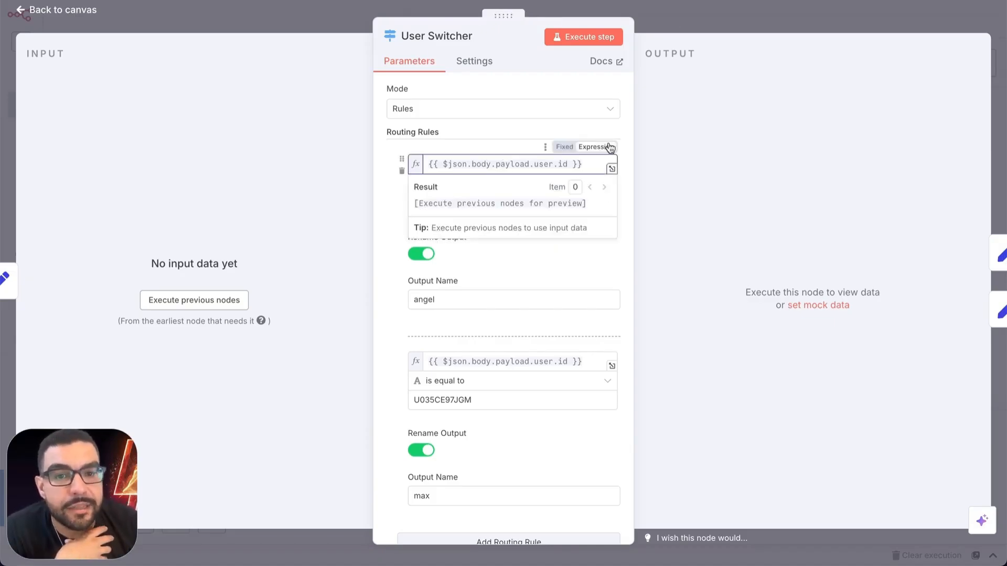
left_click(678, 26)
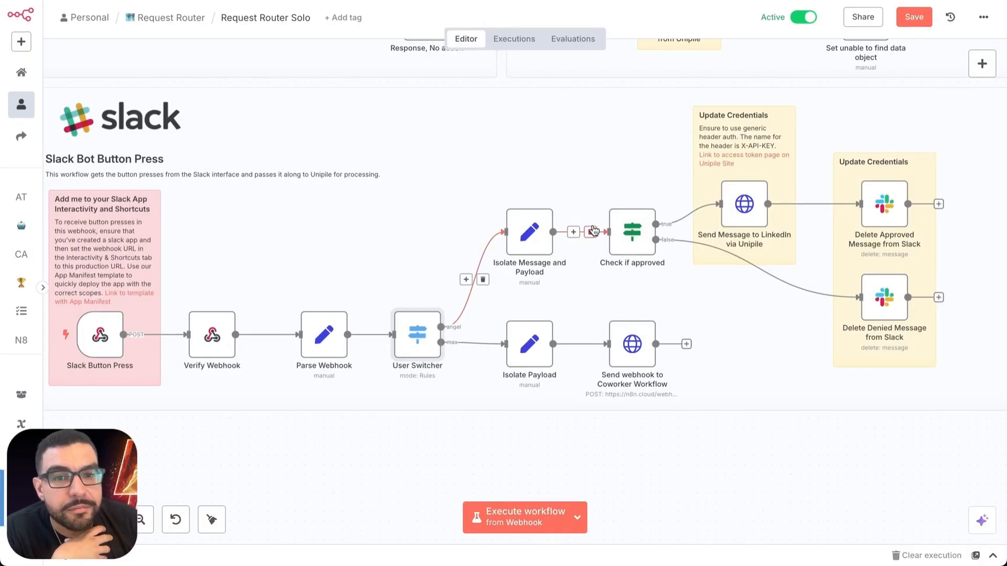
Trace both User Switcher branches, through the coworker webhook and through the approval check to the LinkedIn and Slack message nodes
scroll(519, 244, "right", 3)
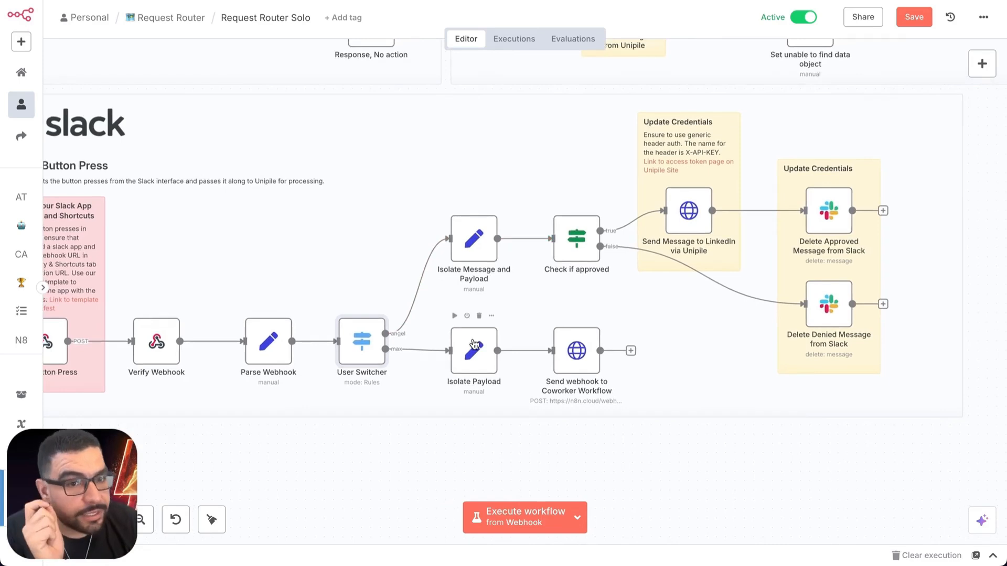
scroll(268, 378, "left", 4)
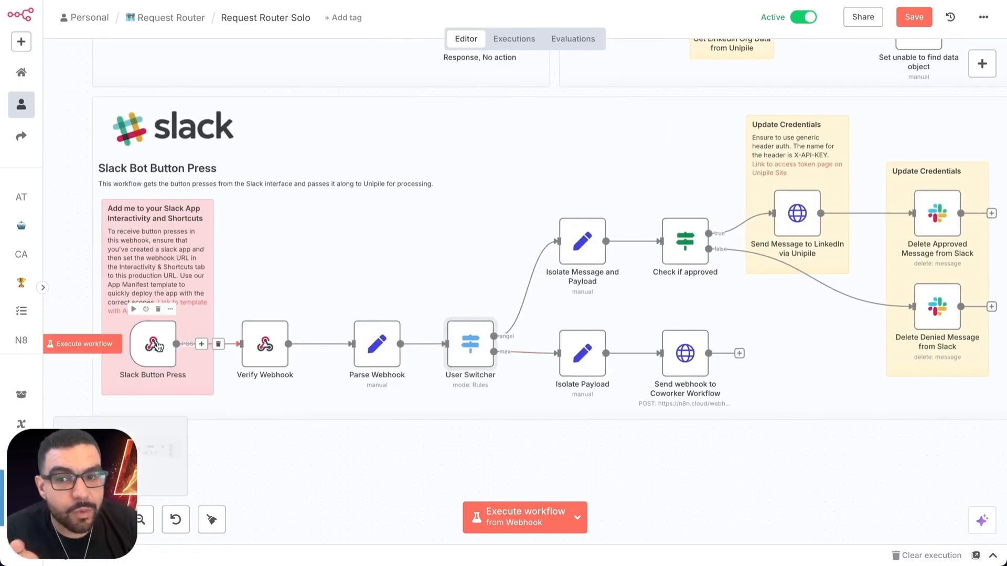
scroll(471, 344, "right", 1)
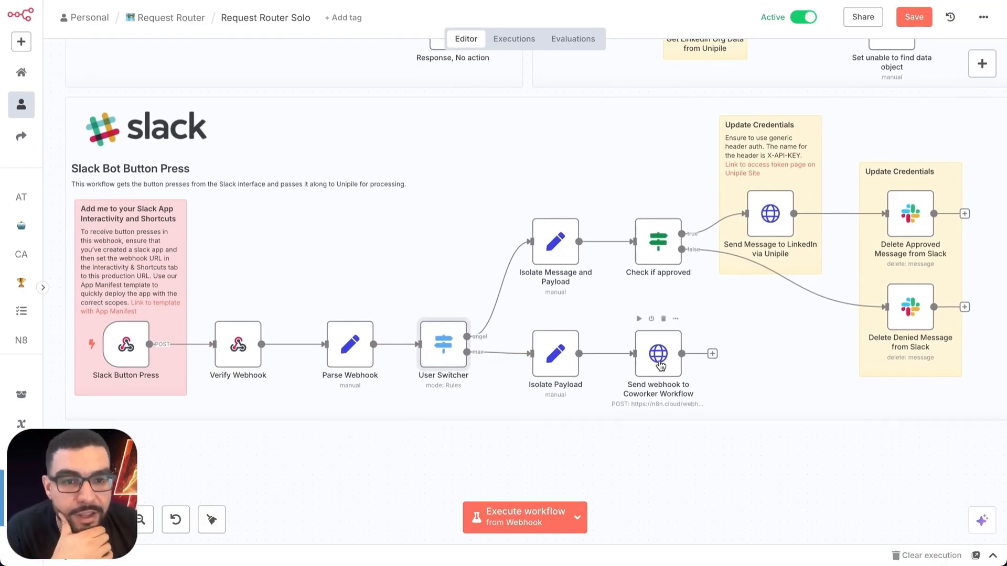
scroll(658, 362, "right", 10)
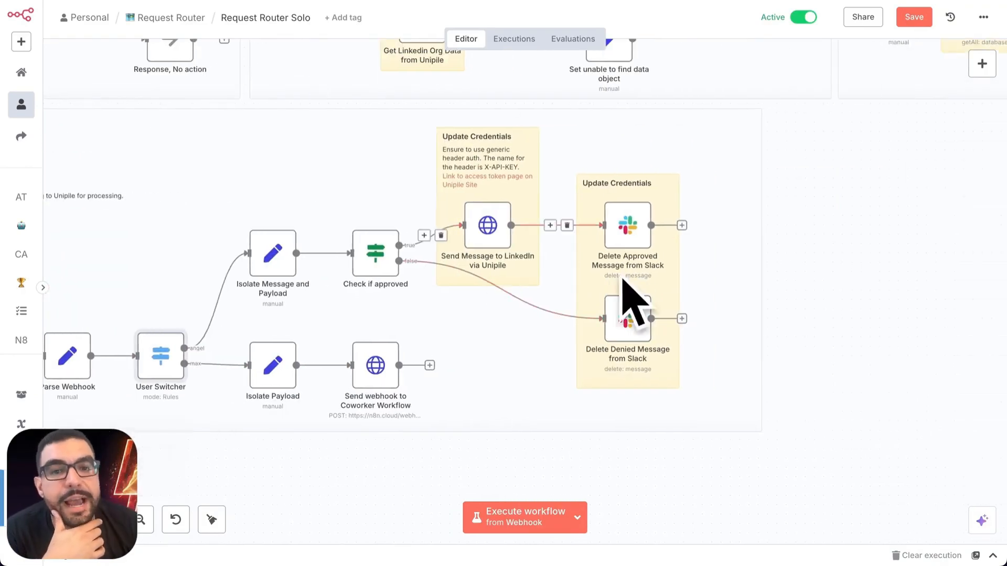
scroll(561, 262, "left", 5)
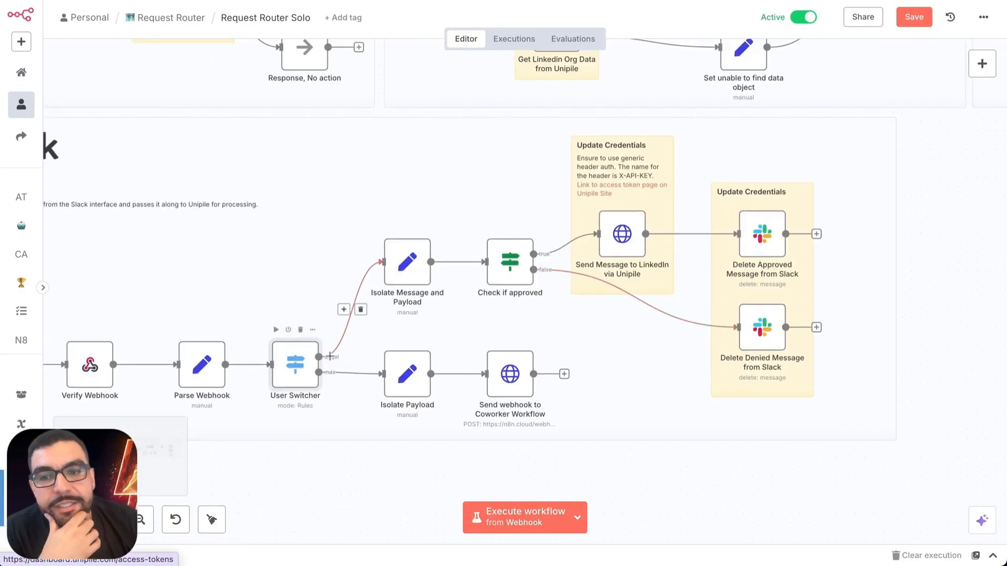
left_click(418, 281)
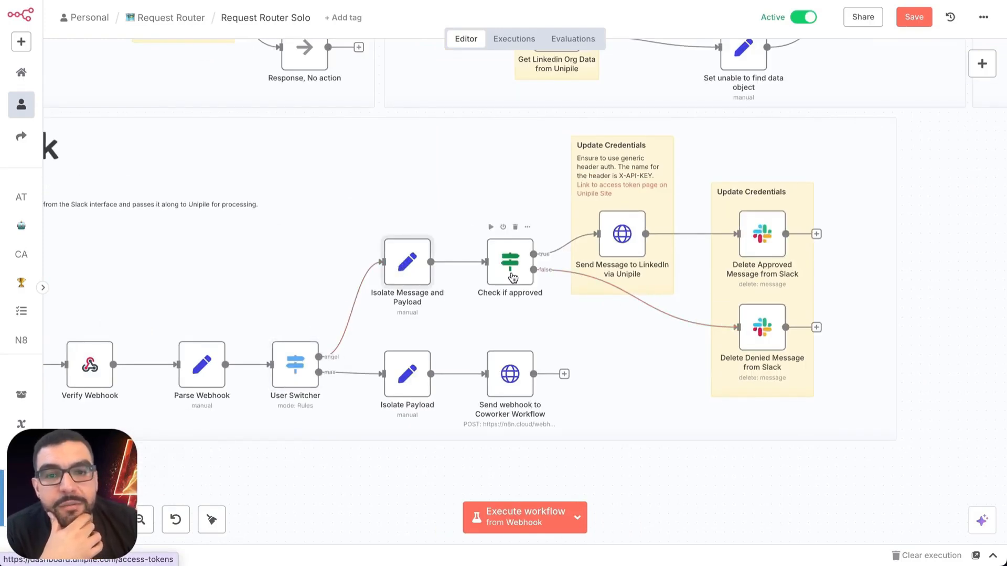
scroll(514, 275, "right", 3)
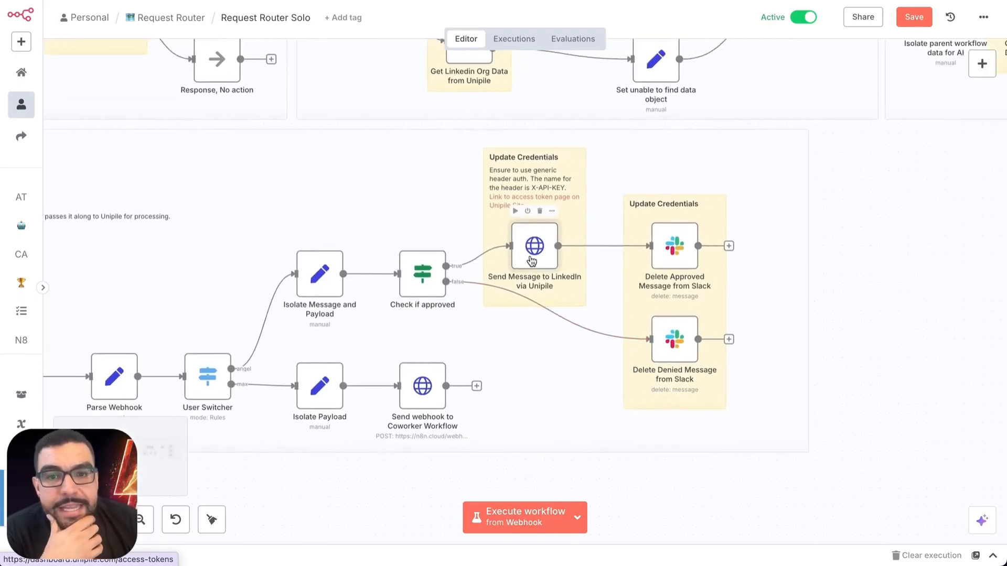
Examine the channel_id expression in the request URL of the Send Message to LinkedIn via Unipile node
double_click(532, 244)
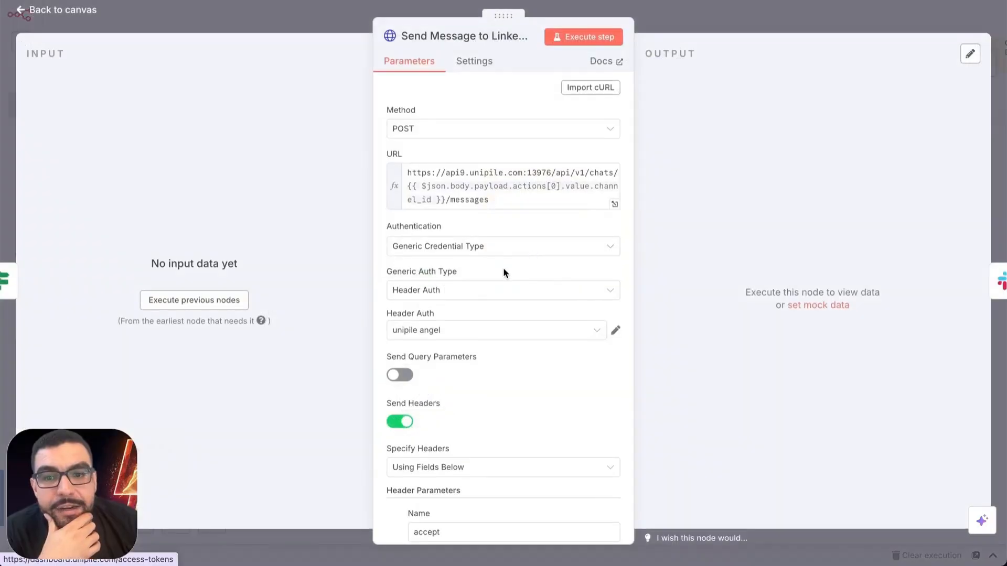
left_click(614, 204)
left_click_drag(540, 114, 516, 106)
left_click(517, 115)
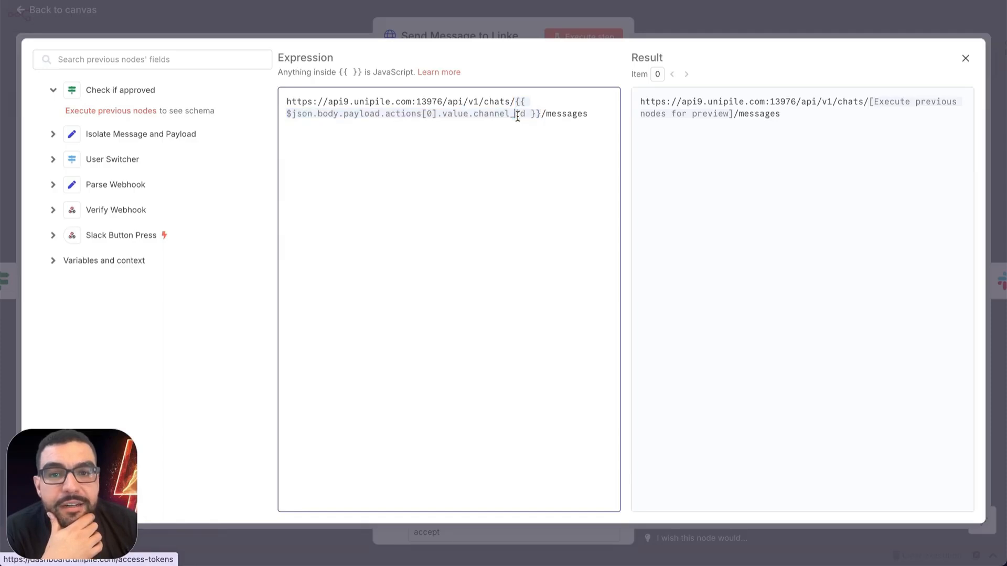
left_click(580, 27)
Review the text body parameter that passes the isolated message to LinkedIn, and close the node
scroll(565, 427, "down", 8)
left_click(566, 420)
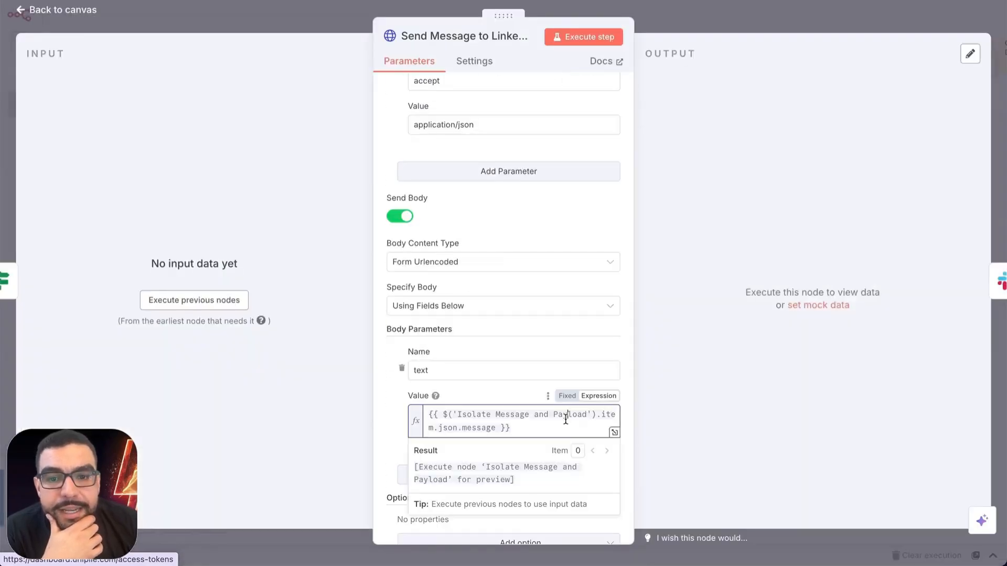
key("ctrl+a")
scroll(622, 77, "down", 2)
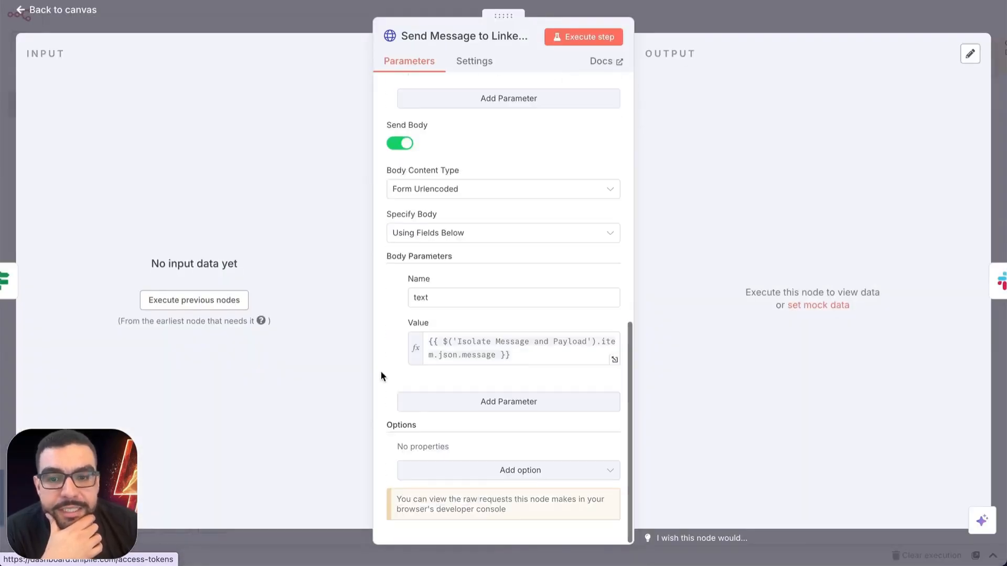
left_click(657, 20)
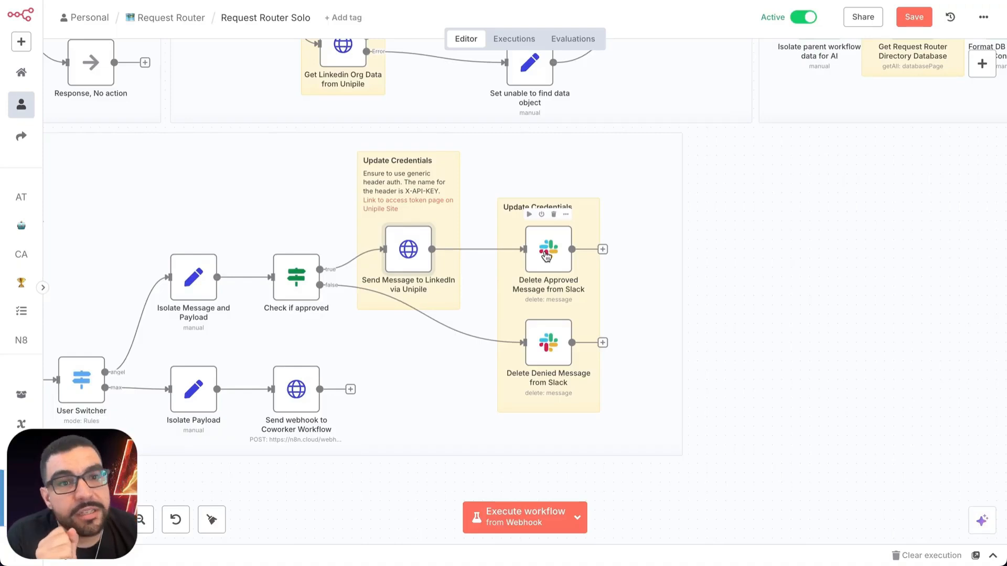
Fit the whole workflow in view, highlight the Notion and OpenAI sections together, and clear the selection
key("1")
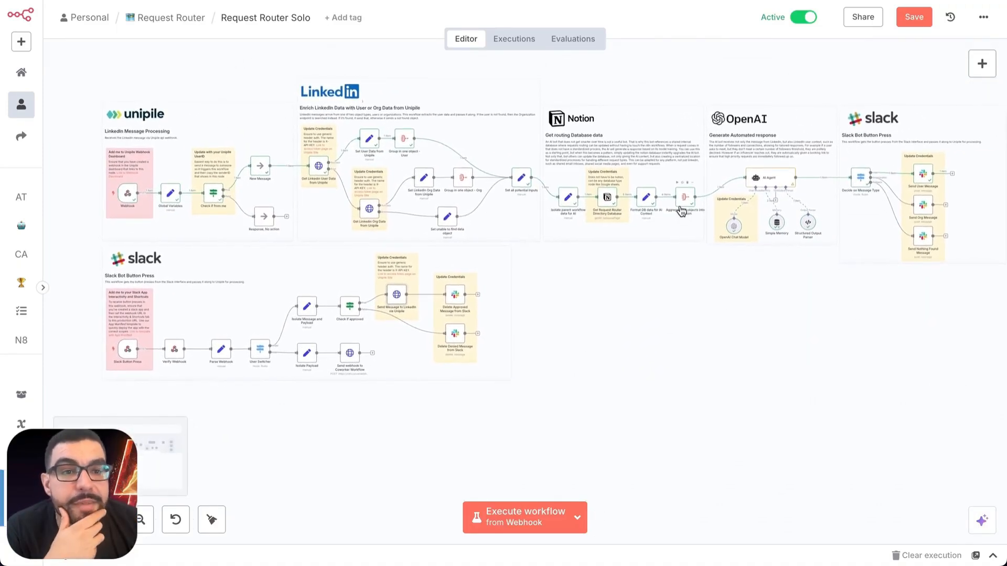
scroll(681, 211, "down", 1)
scroll(681, 211, "left", 1)
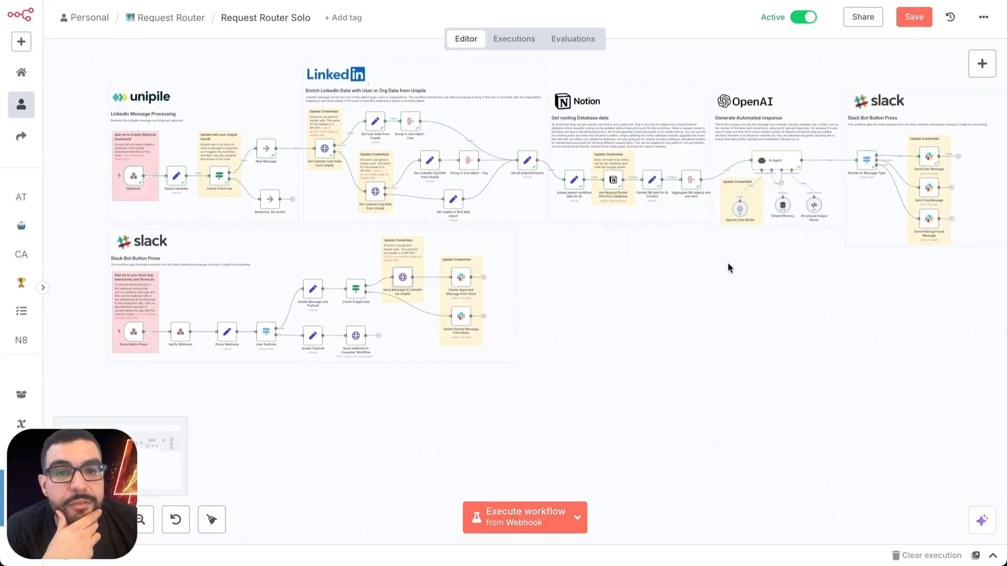
scroll(728, 263, "right", 5)
left_click_drag(693, 282, 407, 83)
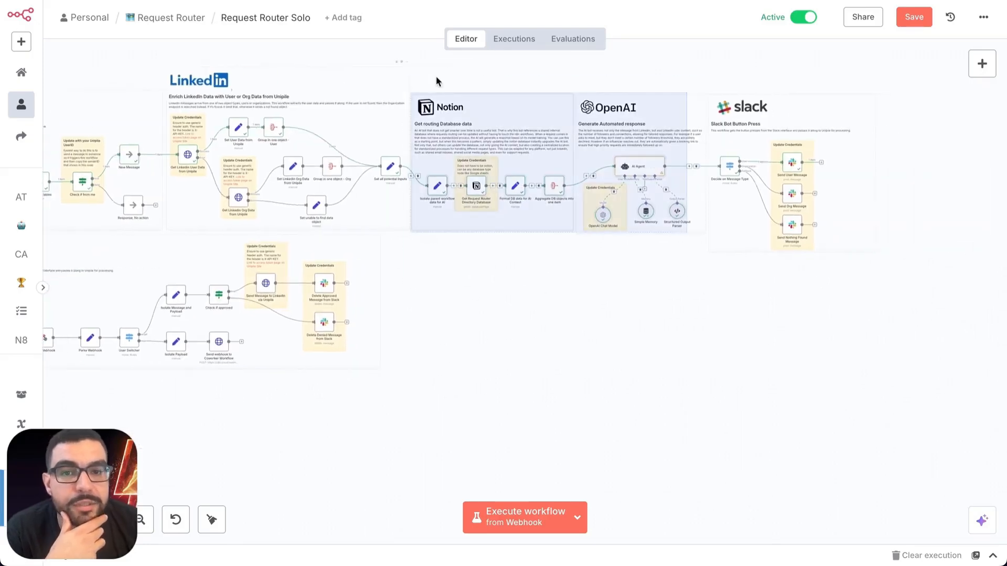
left_click(527, 63)
left_click_drag(713, 266, 410, 70)
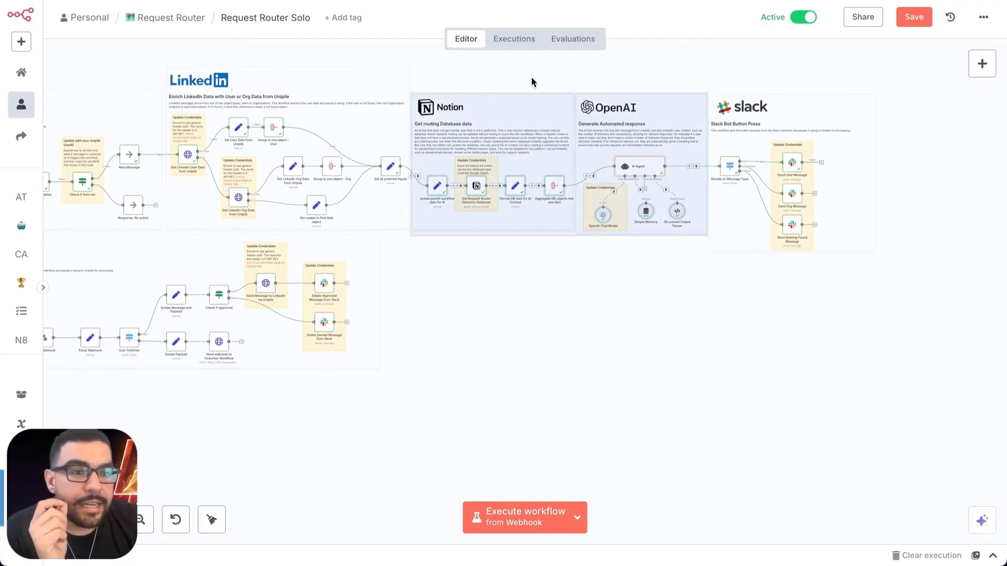
left_click(531, 82)
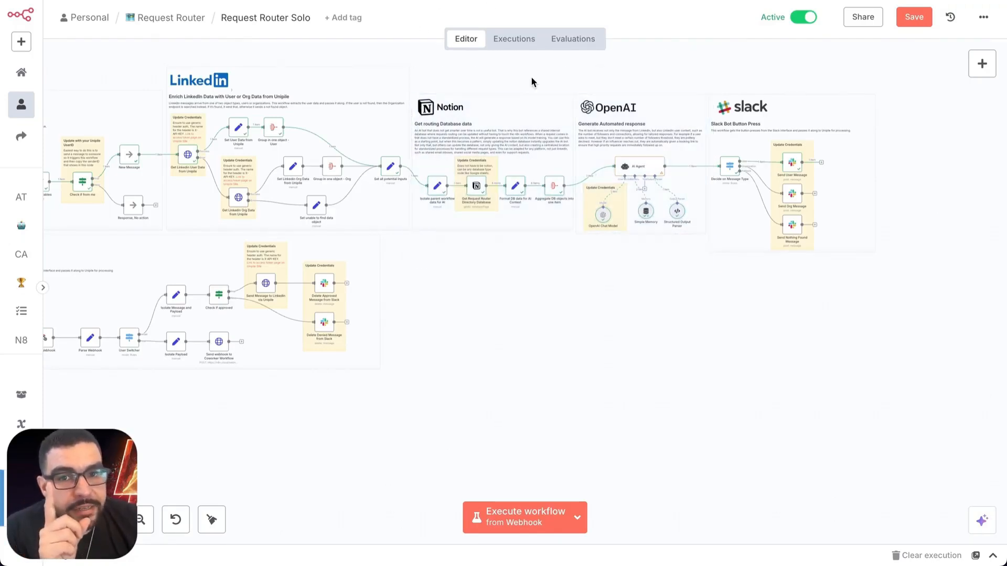